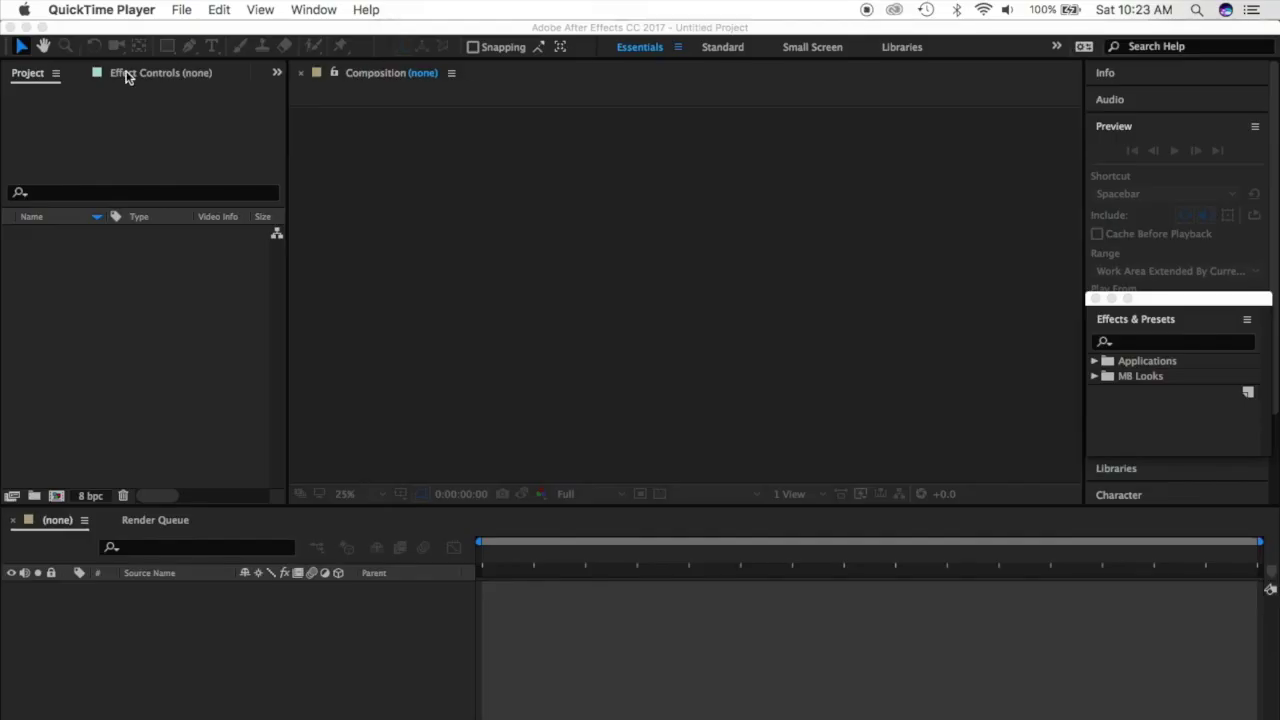
# - Start a new composition and name it "ae tutorial"
pyautogui.click(477, 297)
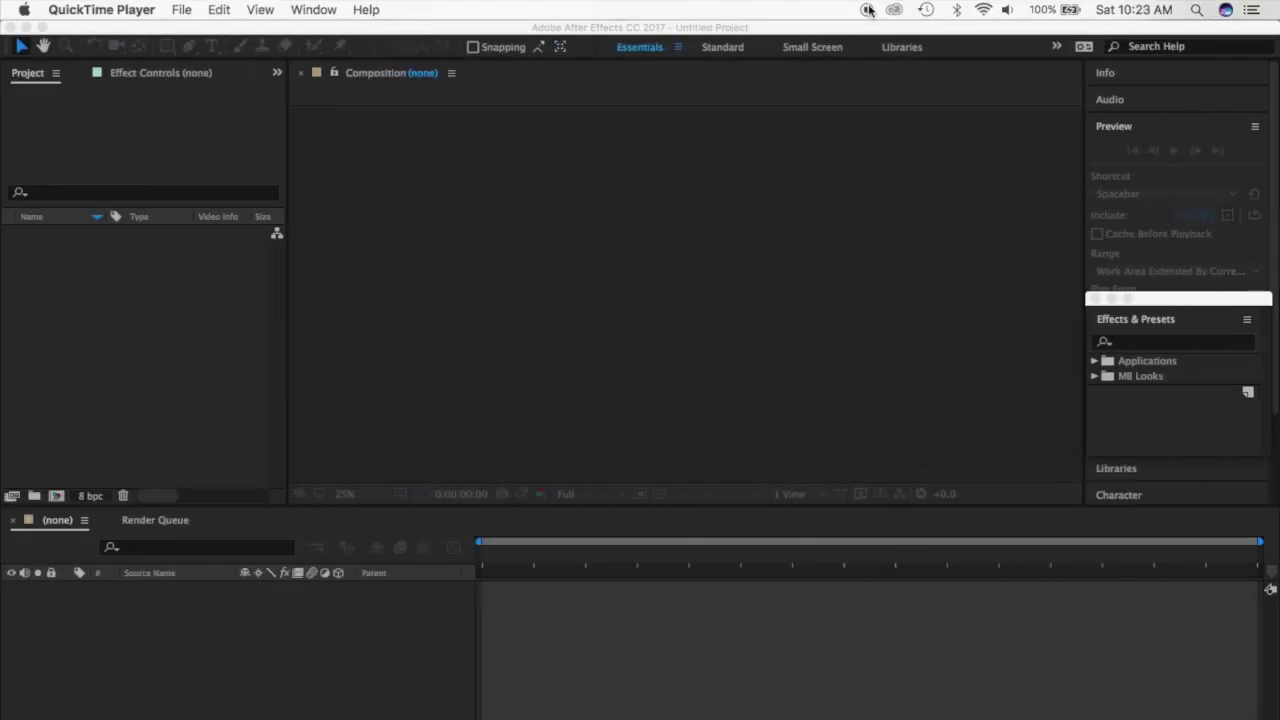
pyautogui.click(475, 300)
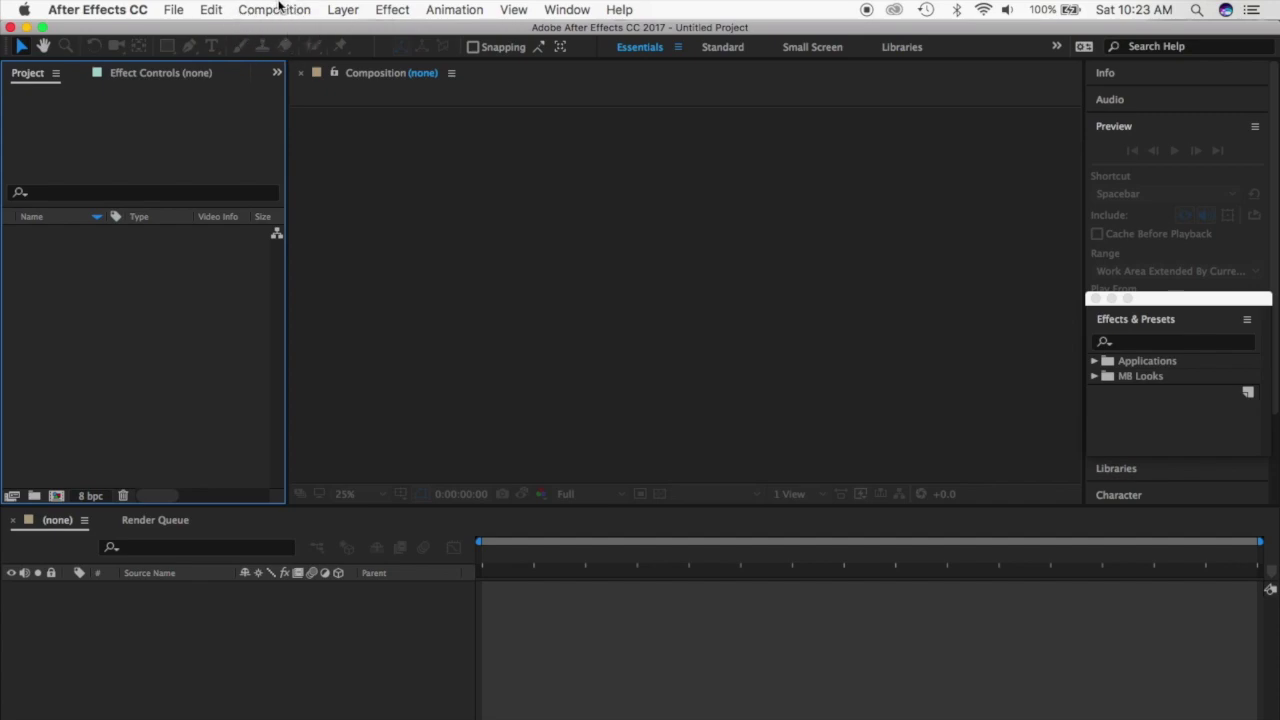
pyautogui.click(280, 8)
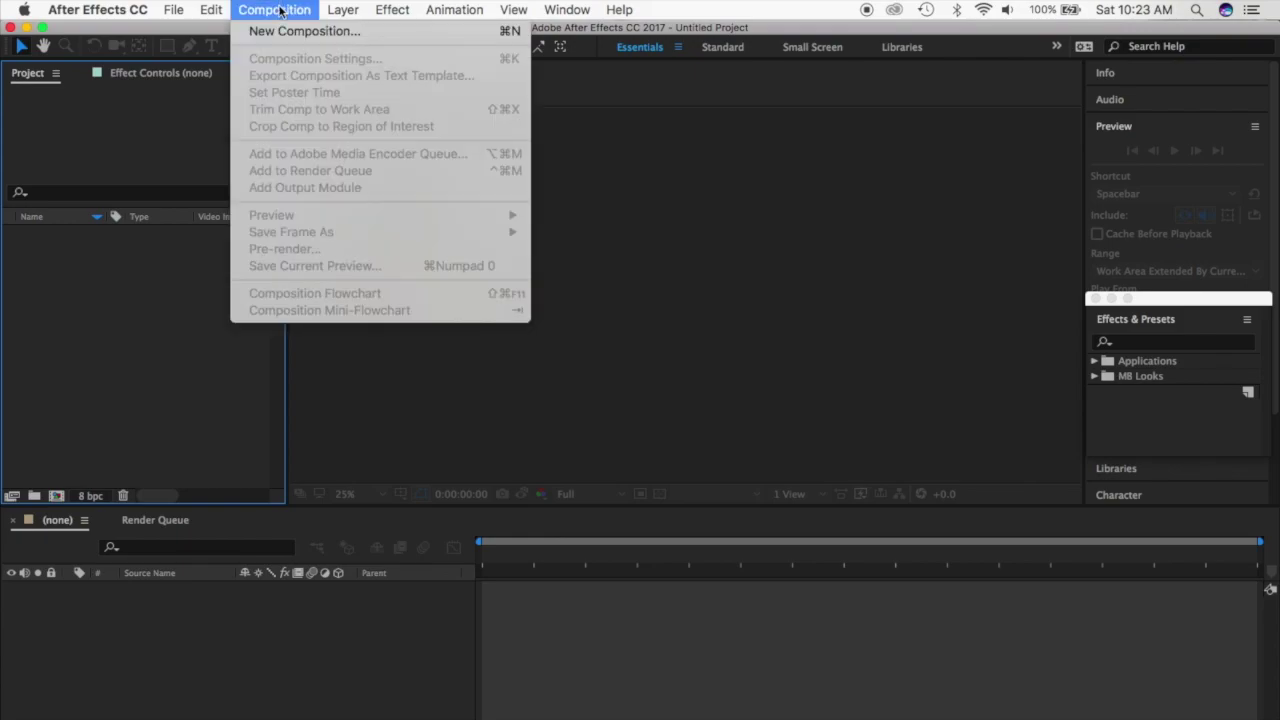
pyautogui.click(288, 33)
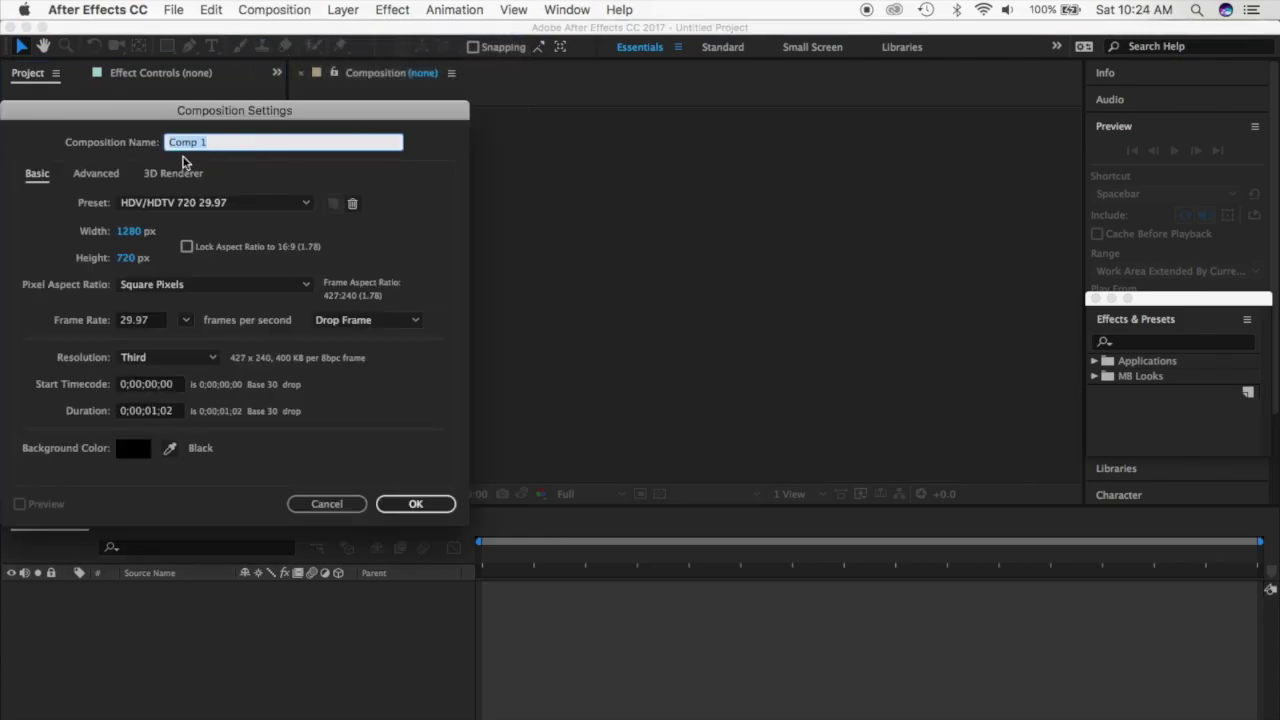
pyautogui.press('BackSpace')
pyautogui.write('ae tutorial')
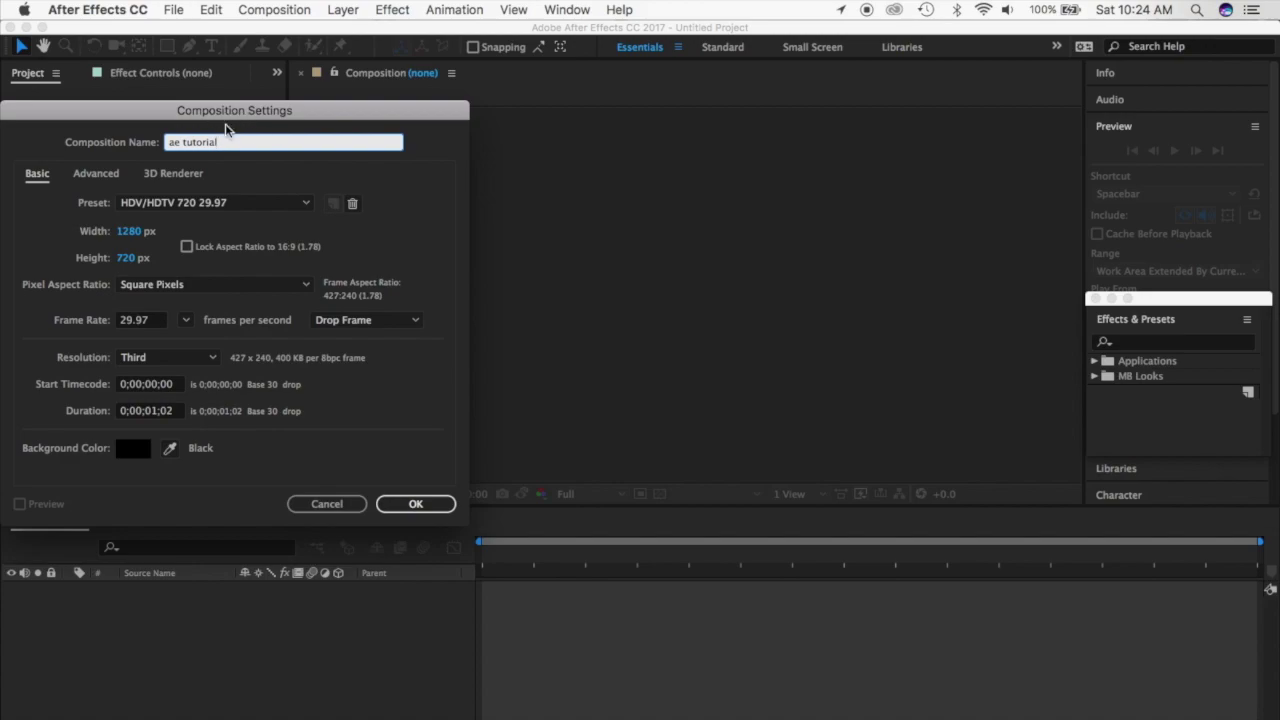
# - Set the new composition's width and height to 1440 px each
pyautogui.click(127, 232)
pyautogui.press('BackSpace')
pyautogui.write('1440')
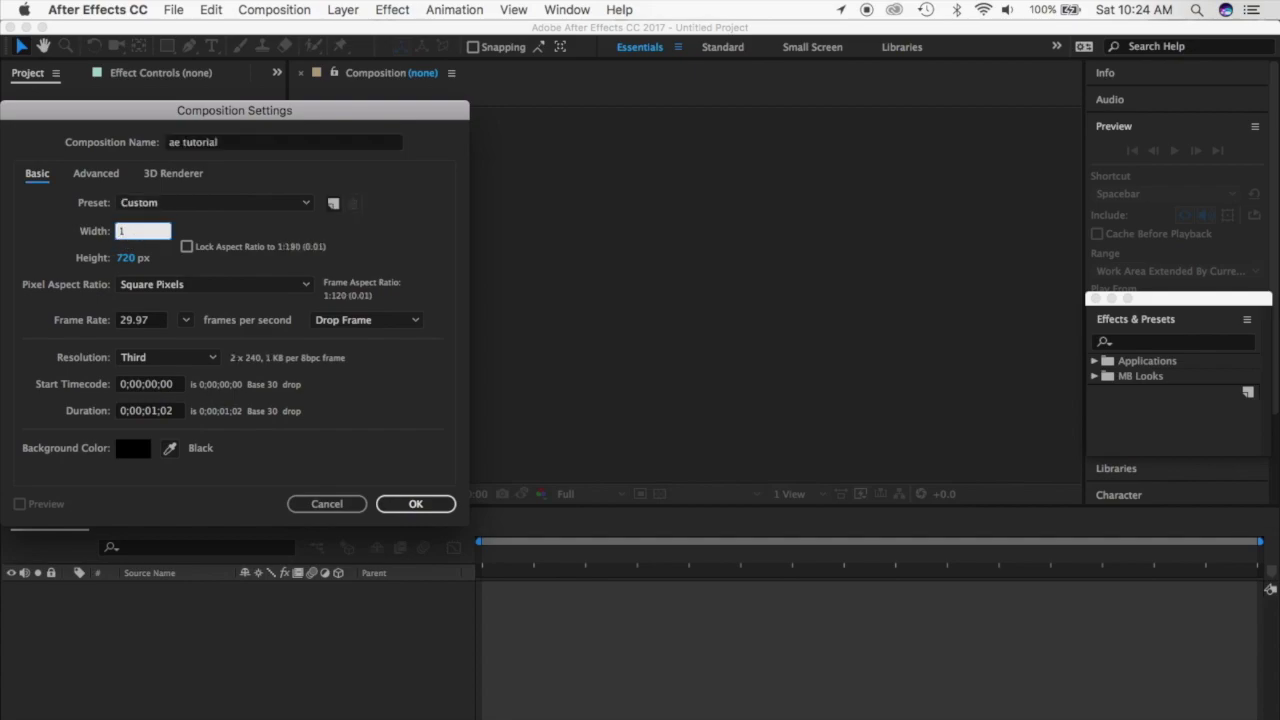
pyautogui.click(133, 257)
pyautogui.press('BackSpace')
pyautogui.write('1440')
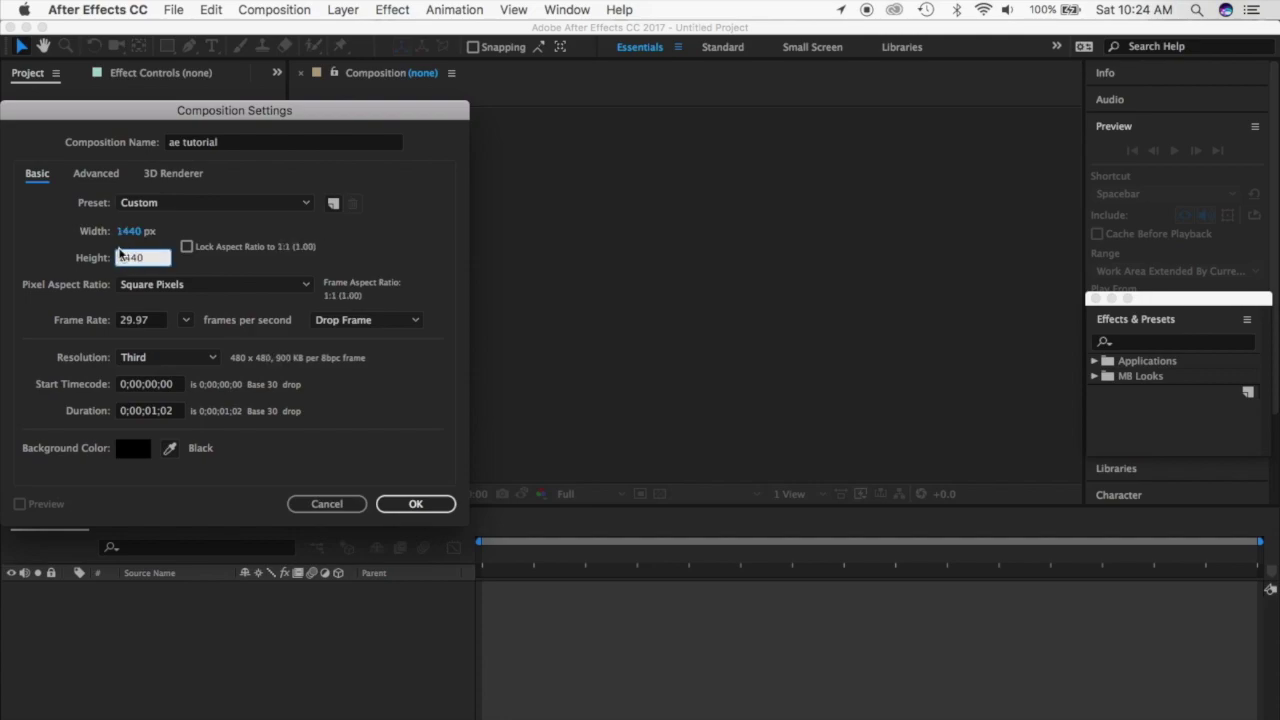
# - Set the composition's duration to 0;00;05;02 and create it
pyautogui.click(168, 410)
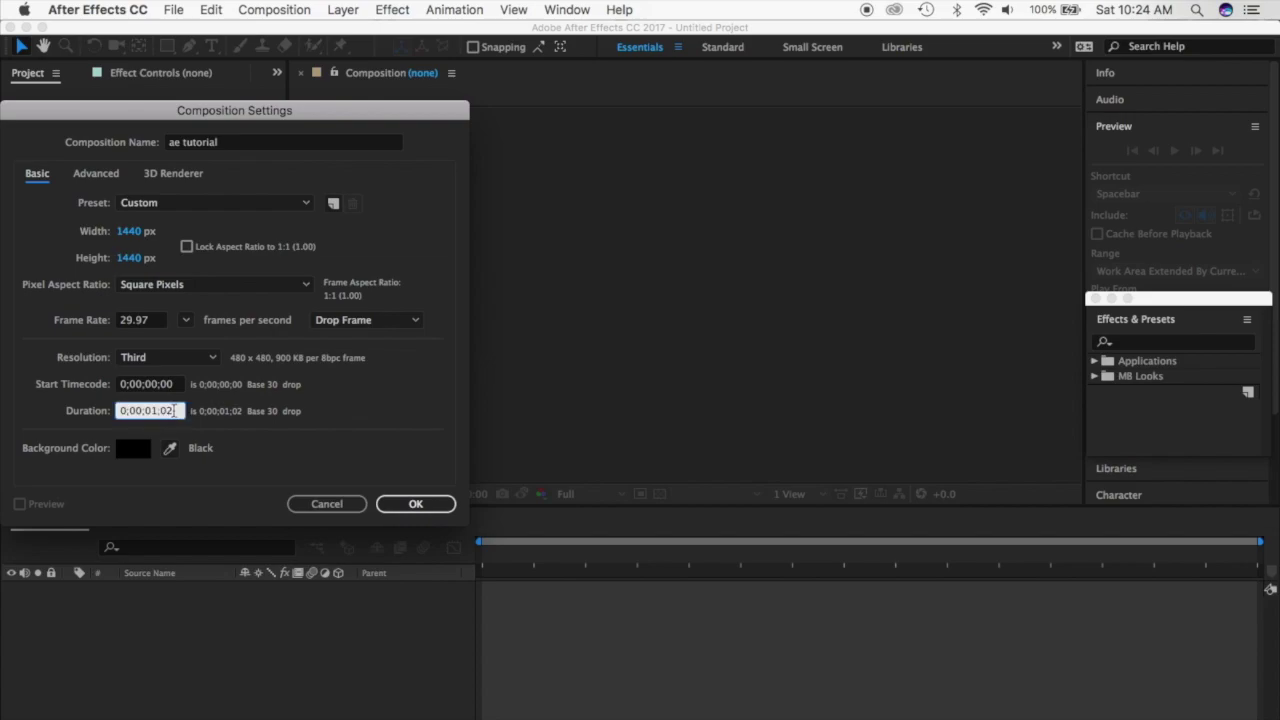
pyautogui.click(158, 410)
pyautogui.press('BackSpace')
pyautogui.write('5')
pyautogui.click(405, 504)
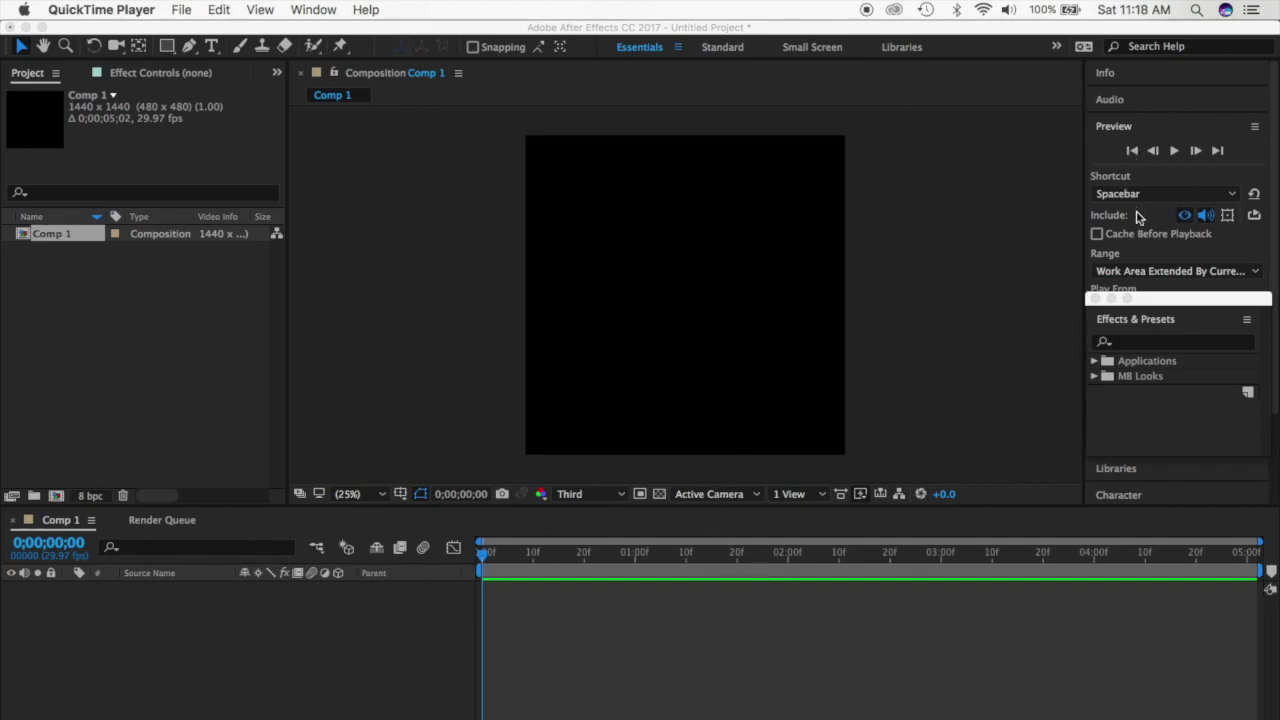
# - Preview the empty composition, jumping to its last and first frames and scrubbing the timeline to 0;00;01;09
pyautogui.click(1174, 151)
pyautogui.click(1174, 151)
pyautogui.click(1174, 151)
pyautogui.click(1217, 151)
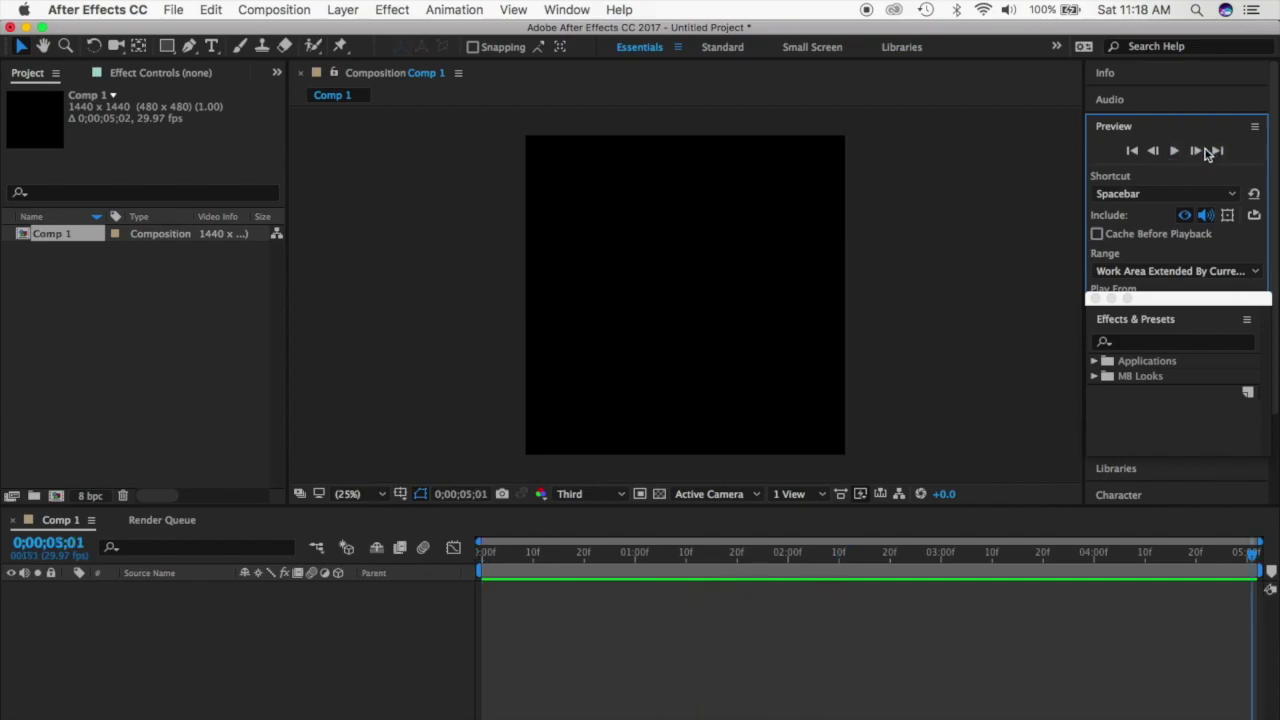
pyautogui.click(1132, 151)
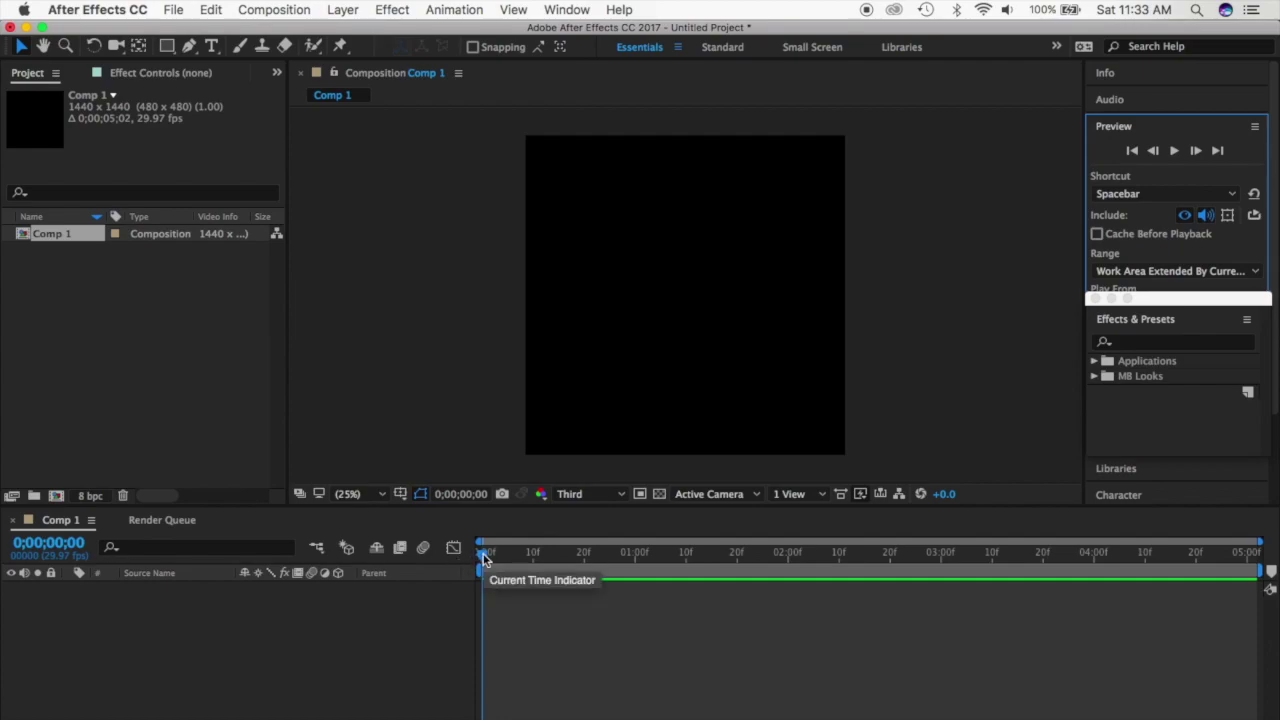
pyautogui.moveTo(482, 558); pyautogui.dragTo(683, 568)
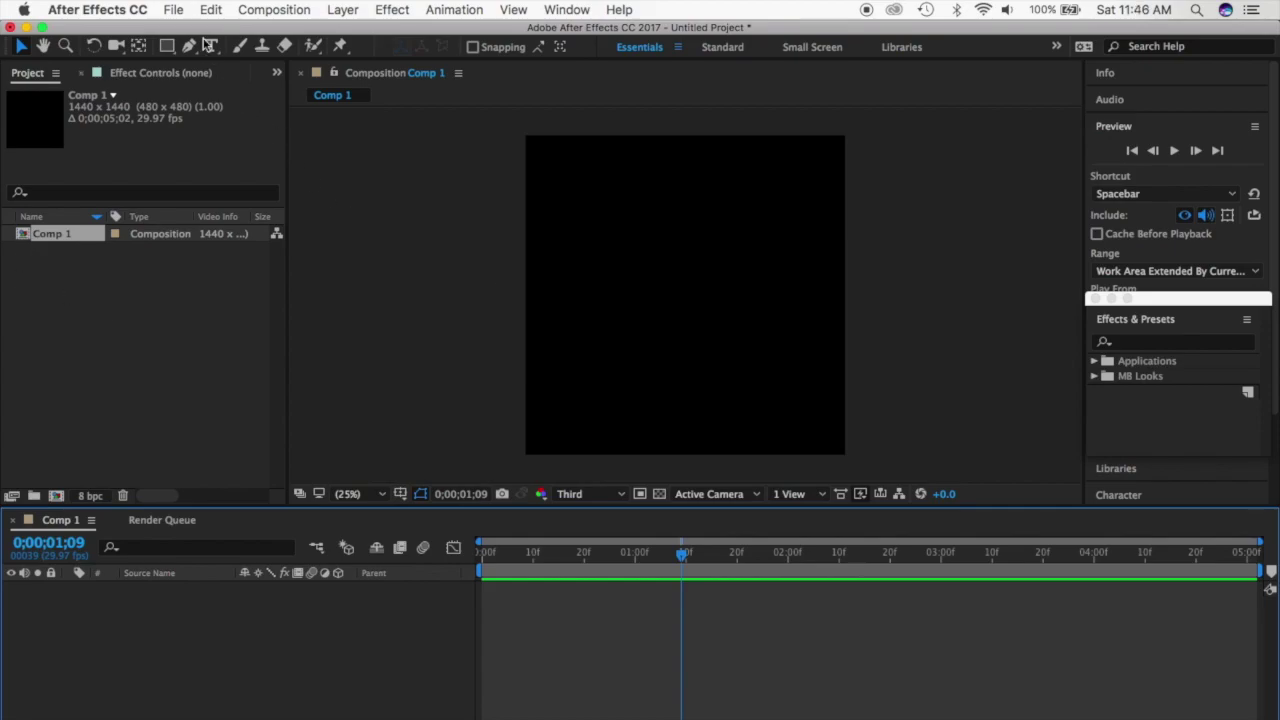
# - Import the images IMG_4312.JPG and IMG_4308.JPG into the project, searching the files for "today"
pyautogui.click(175, 9)
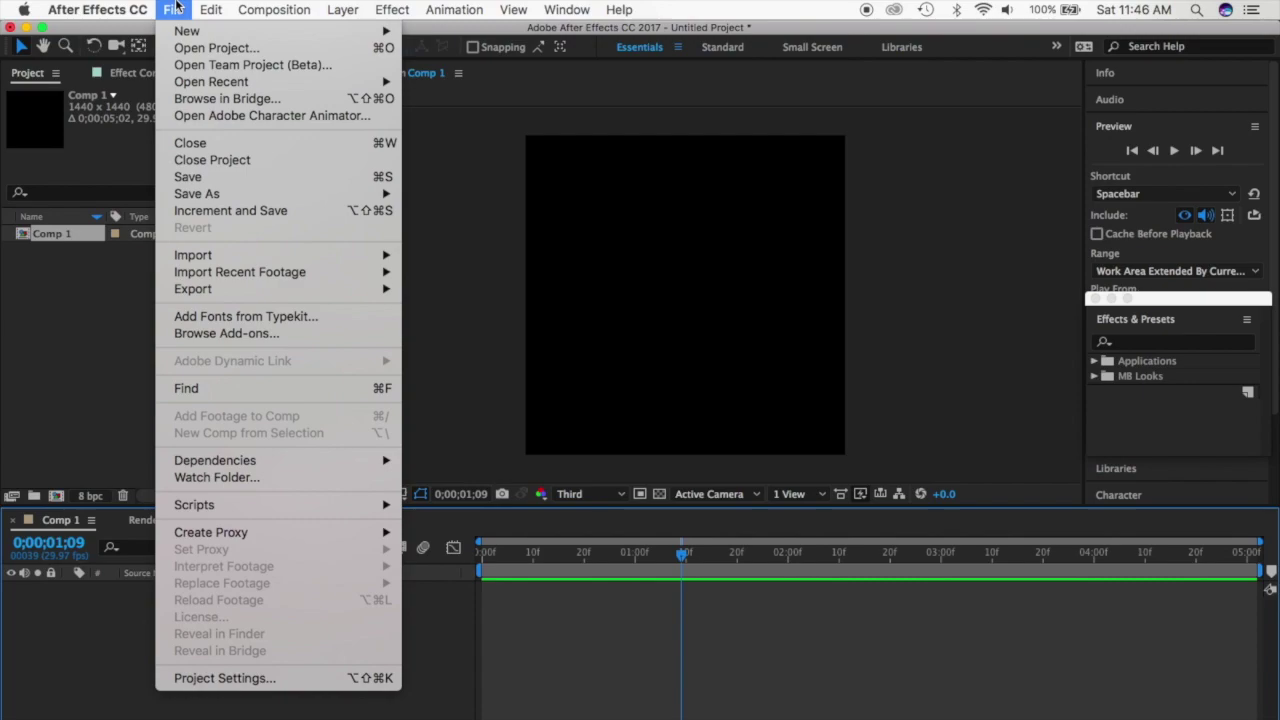
pyautogui.moveTo(192, 255)
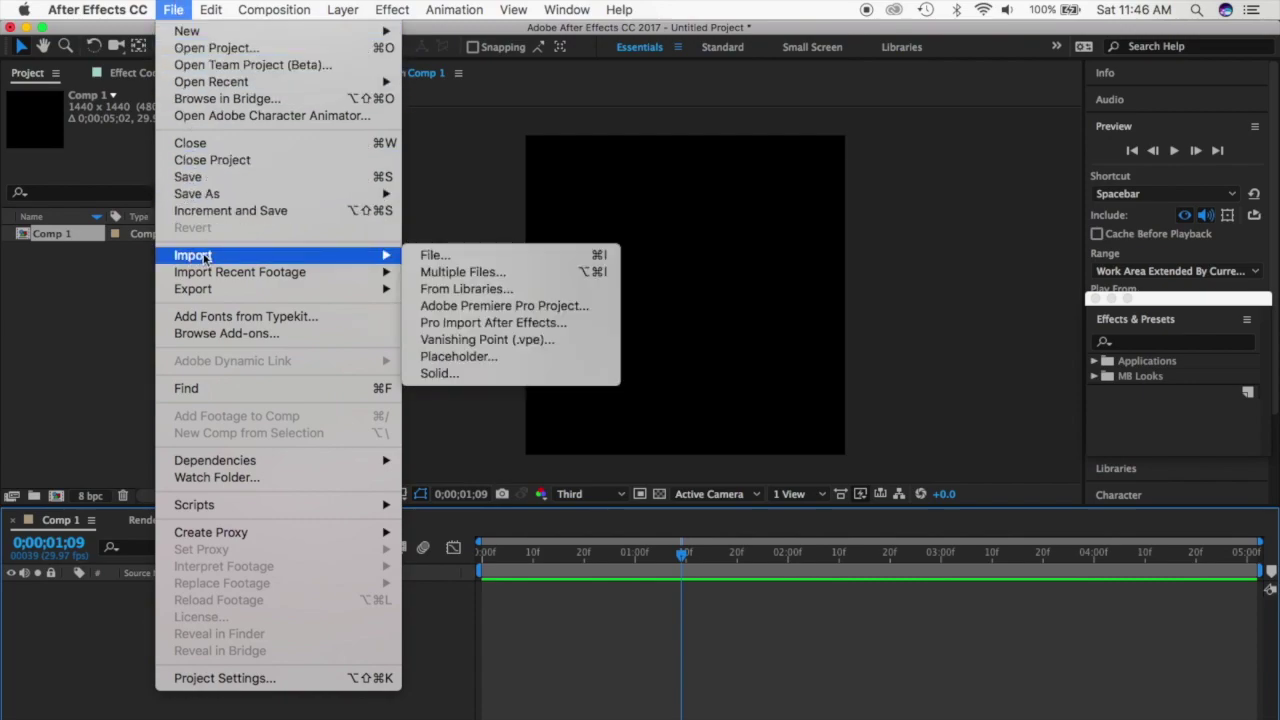
pyautogui.click(455, 271)
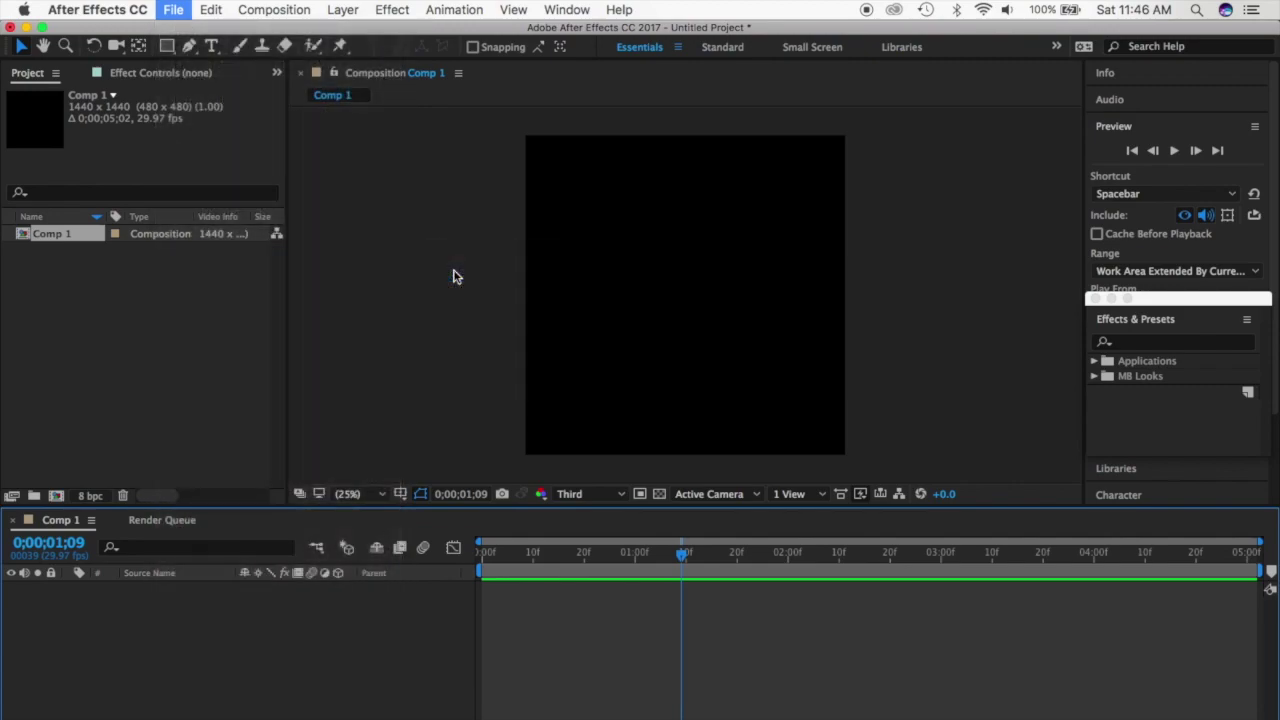
pyautogui.click(418, 290)
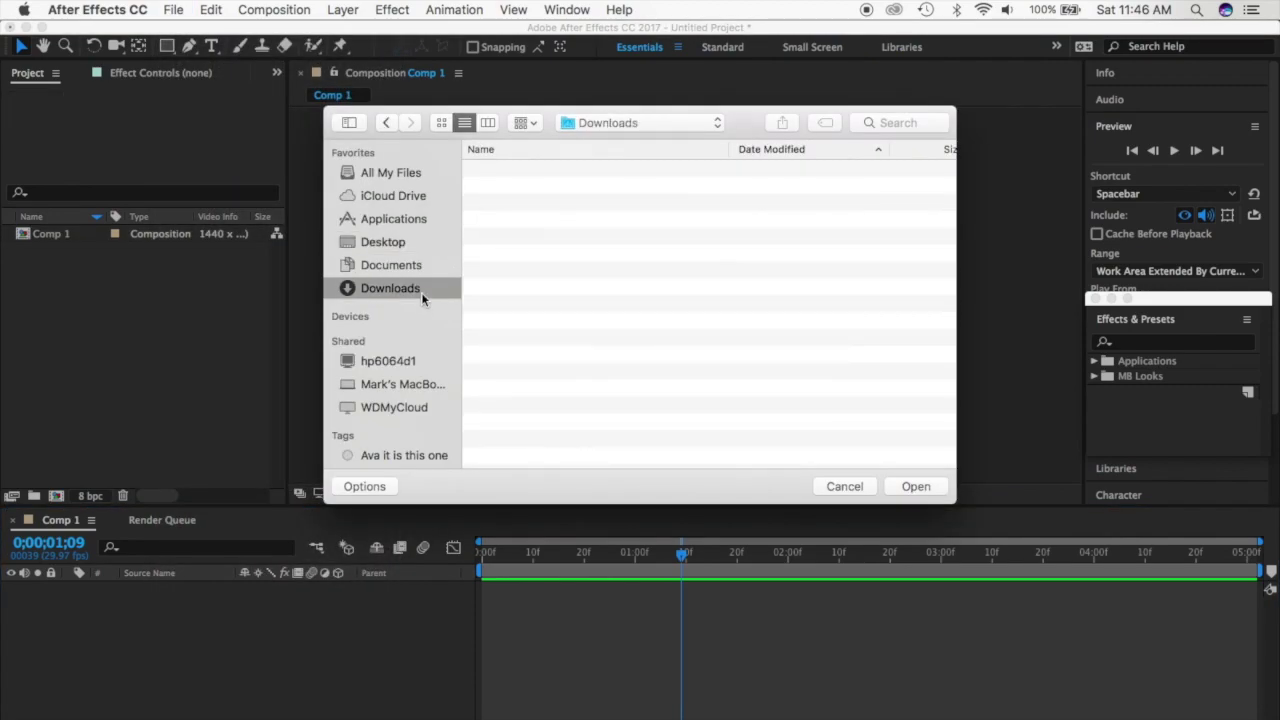
pyautogui.click(893, 122)
pyautogui.write('today')
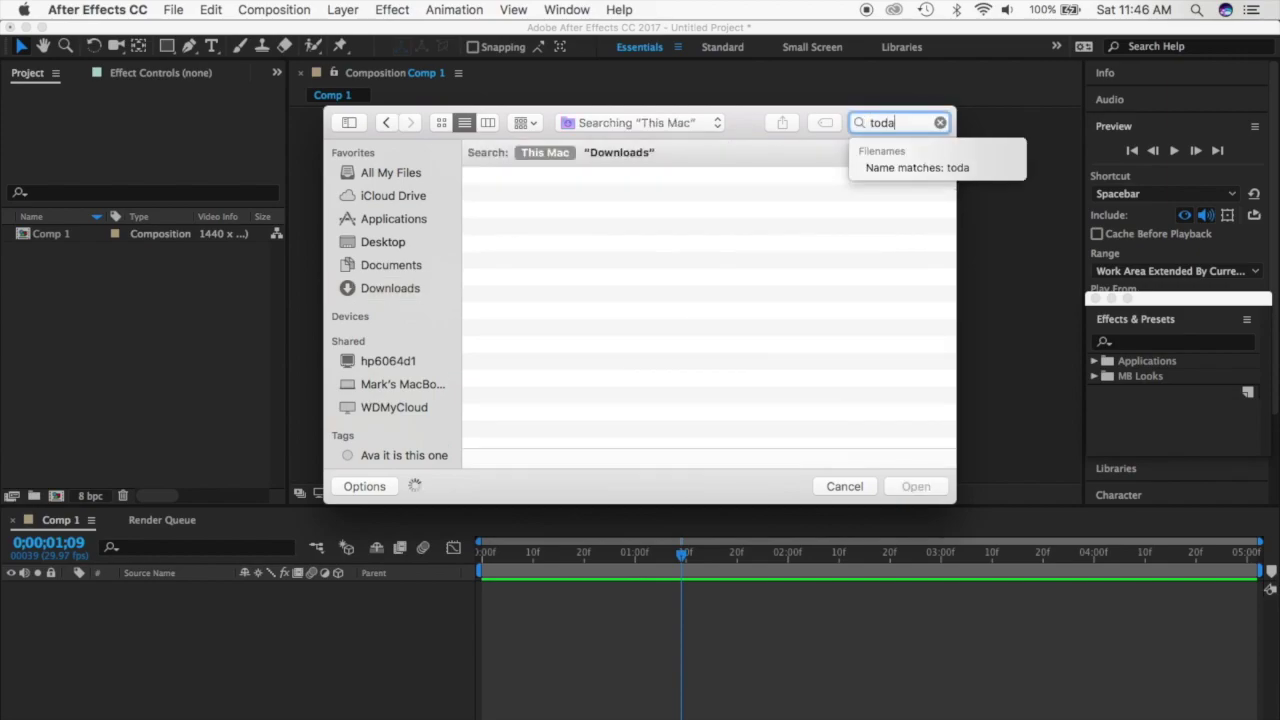
pyautogui.click(566, 233)
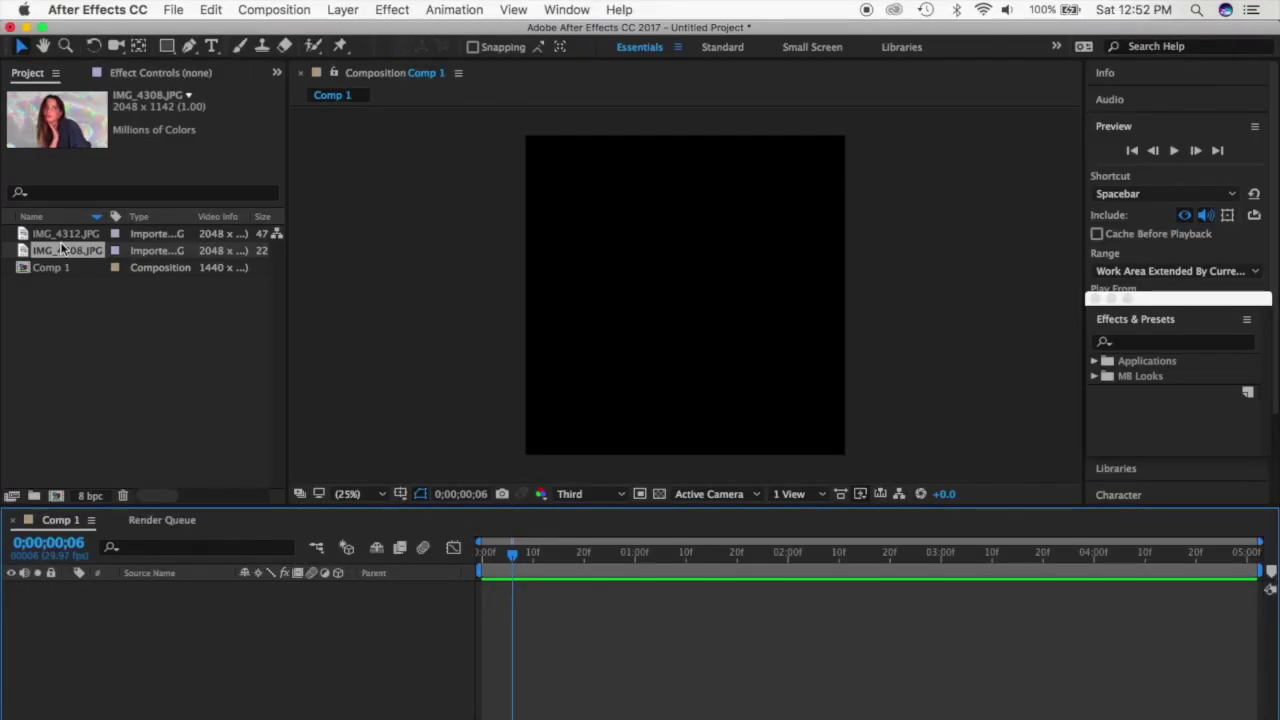
# - Place IMG_4308.JPG in the composition's centre and IMG_4312.JPG as the layer above it
pyautogui.click(58, 234)
pyautogui.click(55, 252)
pyautogui.moveTo(55, 252); pyautogui.dragTo(674, 300)
pyautogui.moveTo(53, 235); pyautogui.dragTo(673, 305)
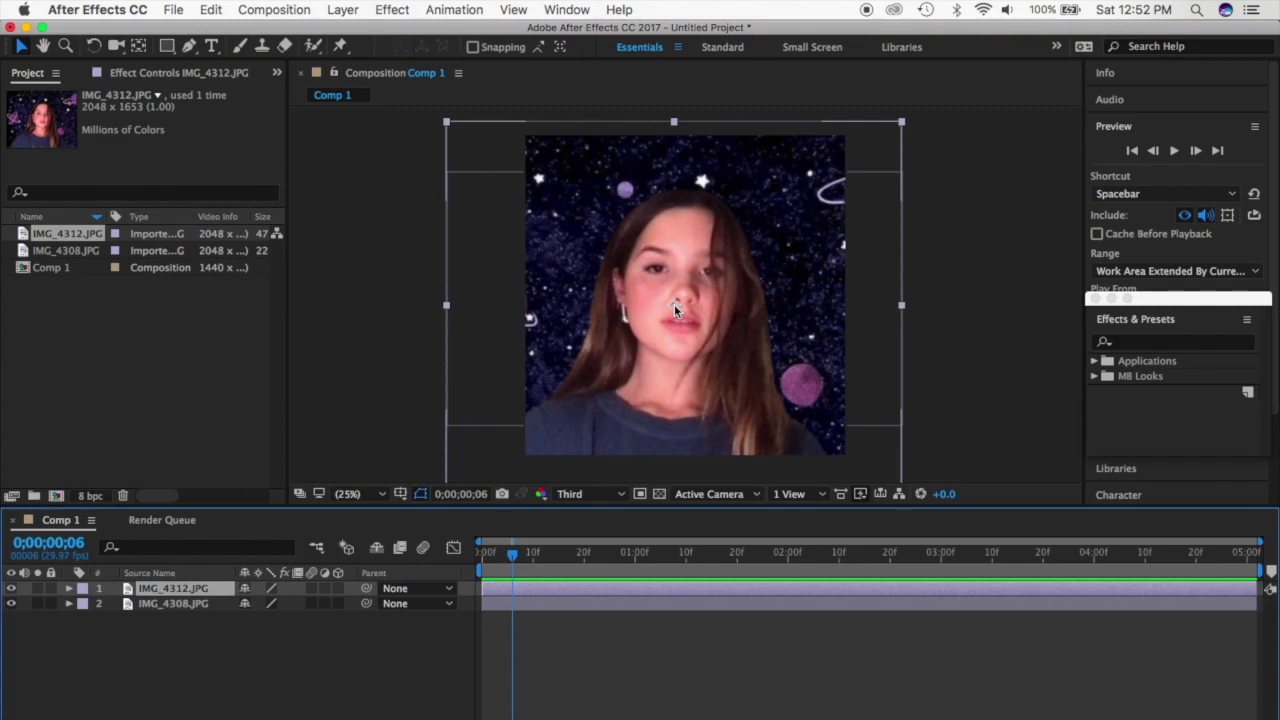
# - Apply the Motion Tile effect to IMG_4312.JPG and IMG_4308.JPG, and enable motion blur for the composition and both layers
pyautogui.click(1132, 343)
pyautogui.write('mot')
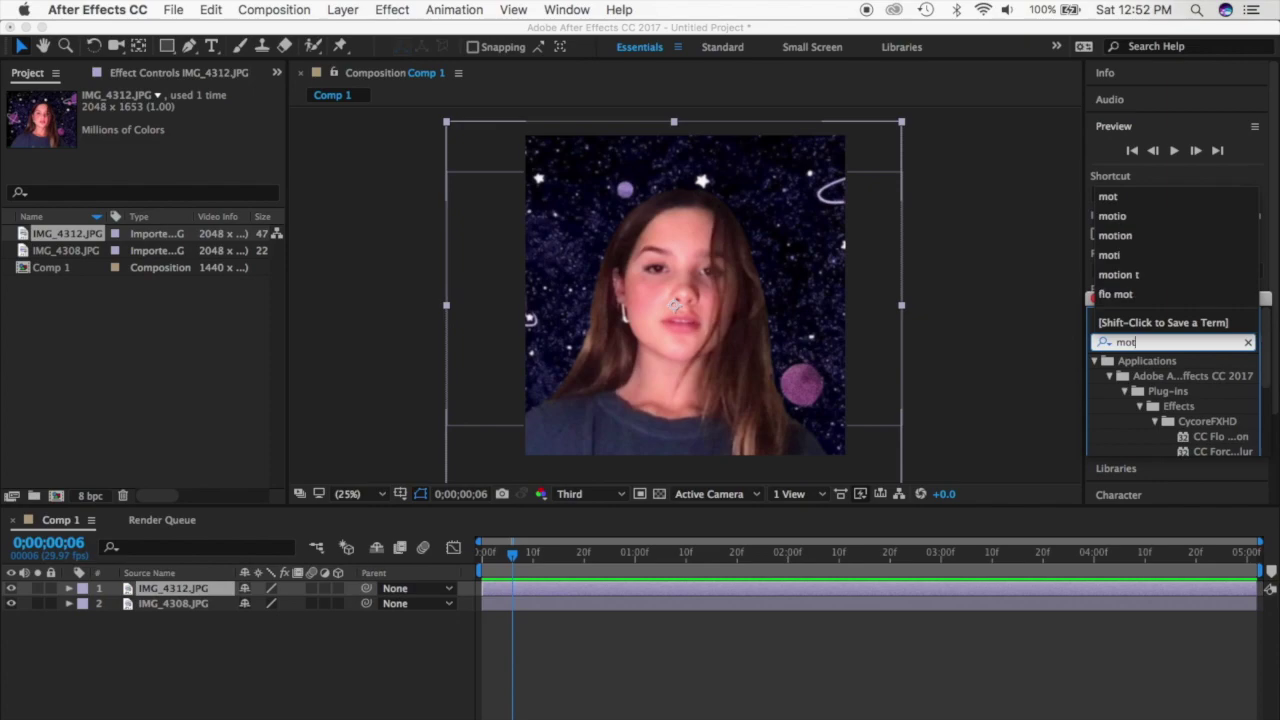
pyautogui.write('ion ti')
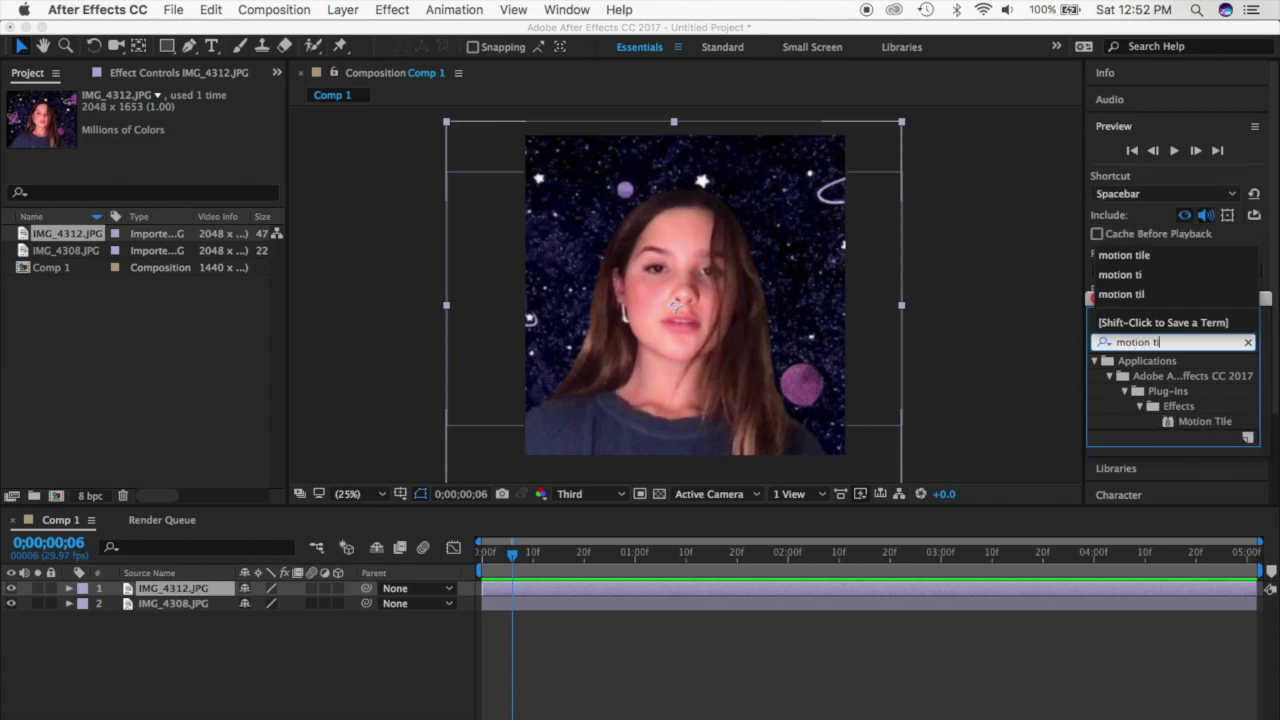
pyautogui.click(1191, 420)
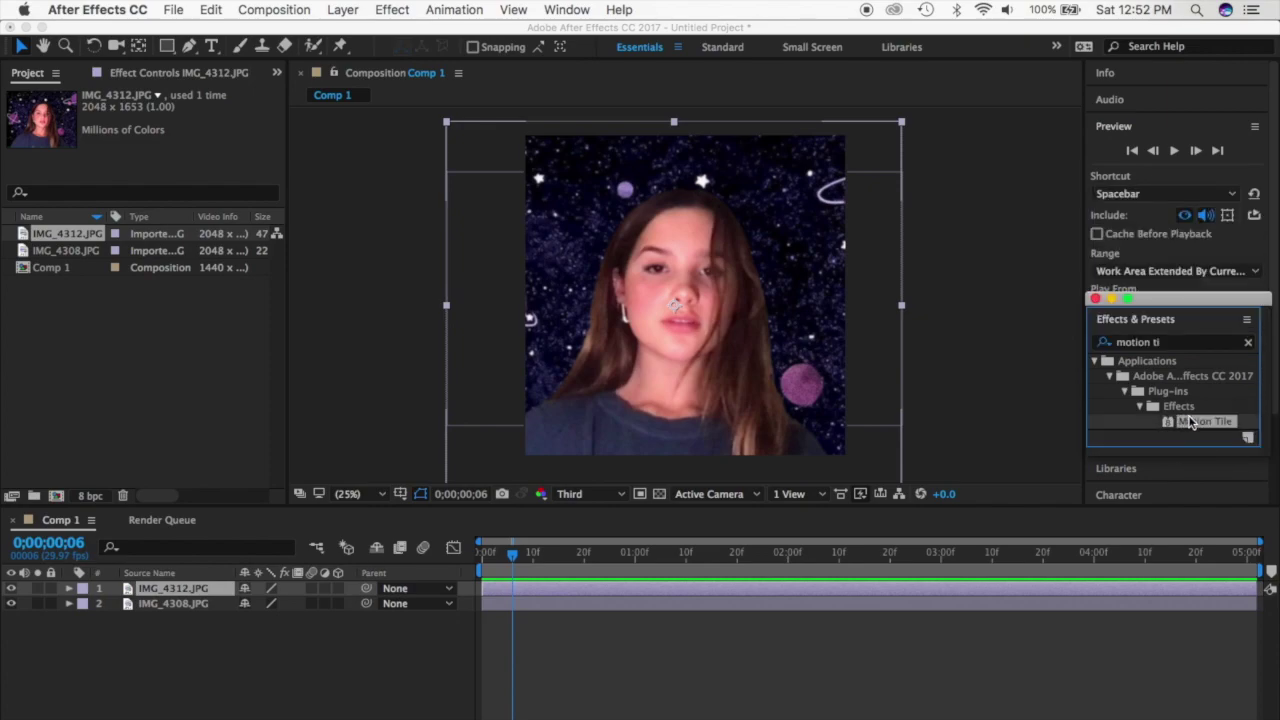
pyautogui.moveTo(1110, 490); pyautogui.dragTo(920, 594)
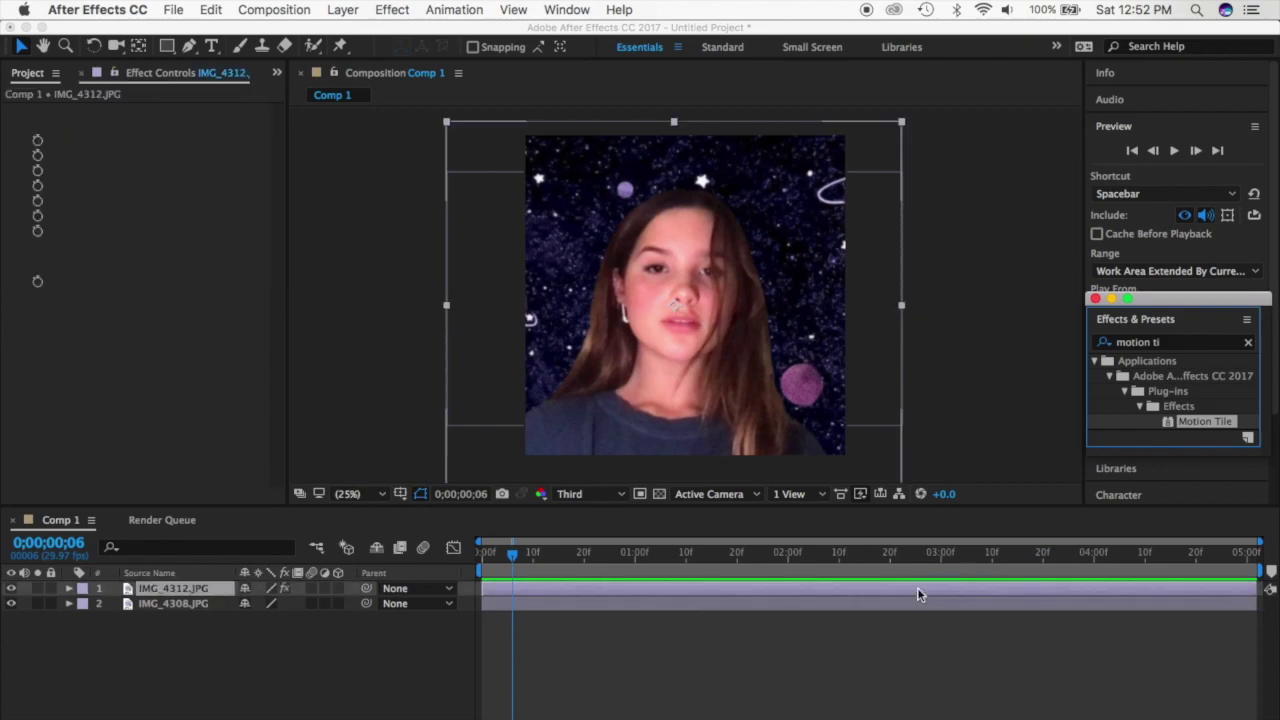
pyautogui.moveTo(1210, 424); pyautogui.dragTo(949, 605)
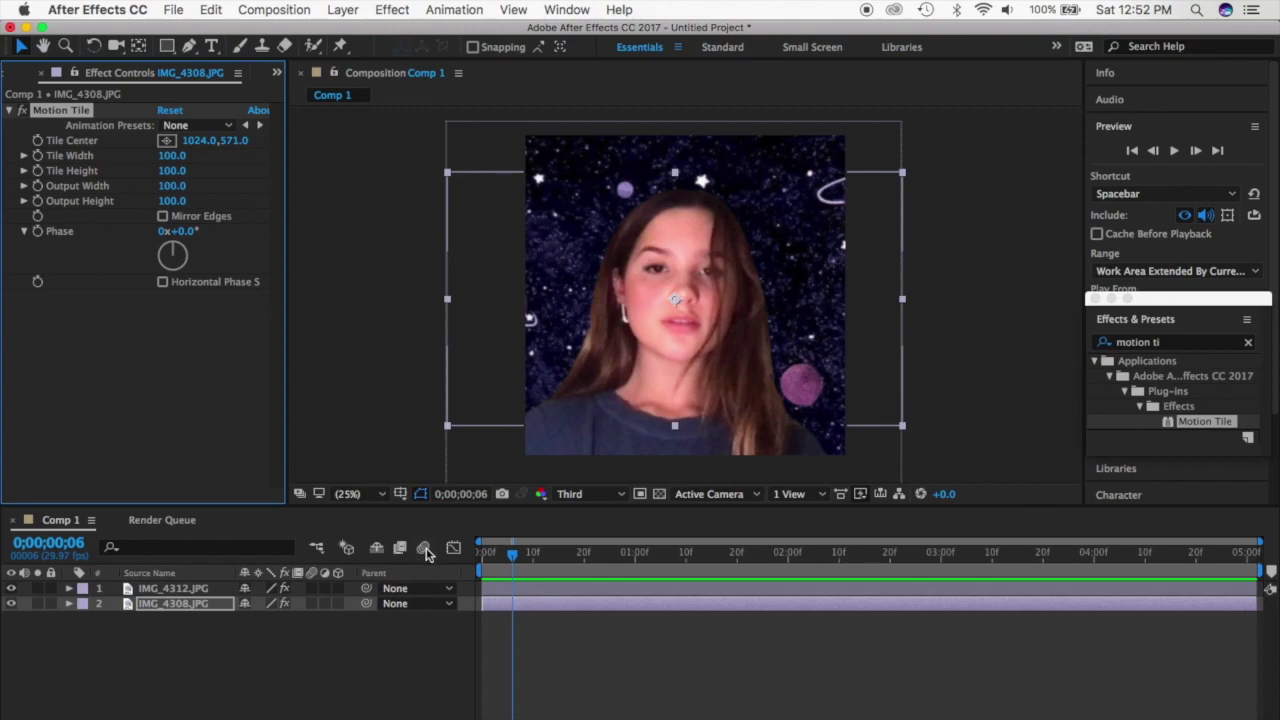
pyautogui.click(425, 550)
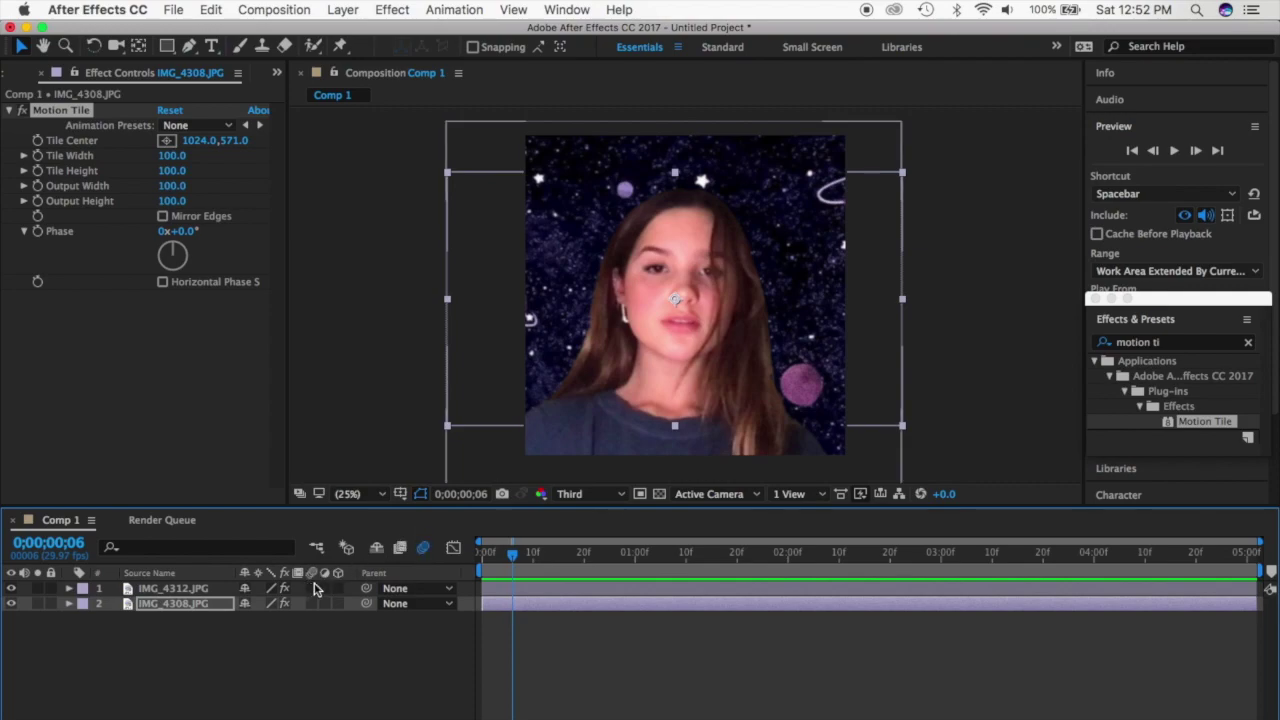
pyautogui.click(312, 589)
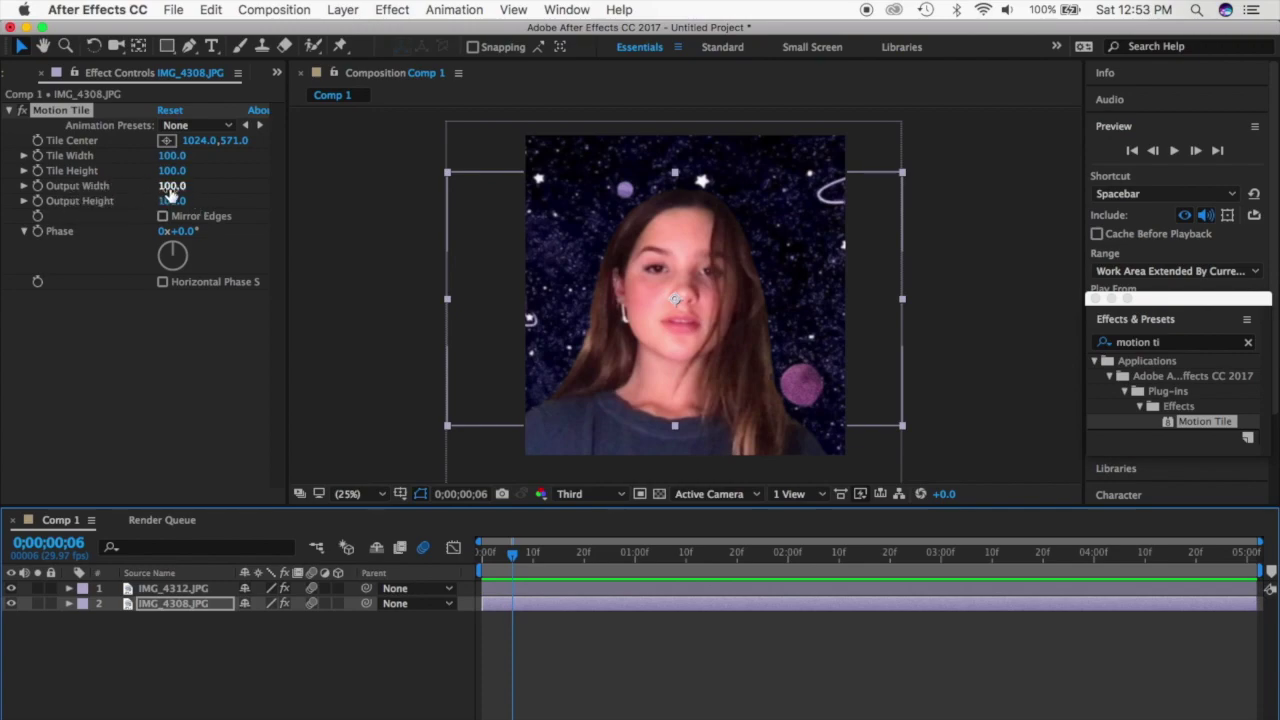
# - Set the IMG_4308.JPG Motion Tile output width and height to 300 and enable Mirror Edges
pyautogui.click(172, 188)
pyautogui.press('BackSpace')
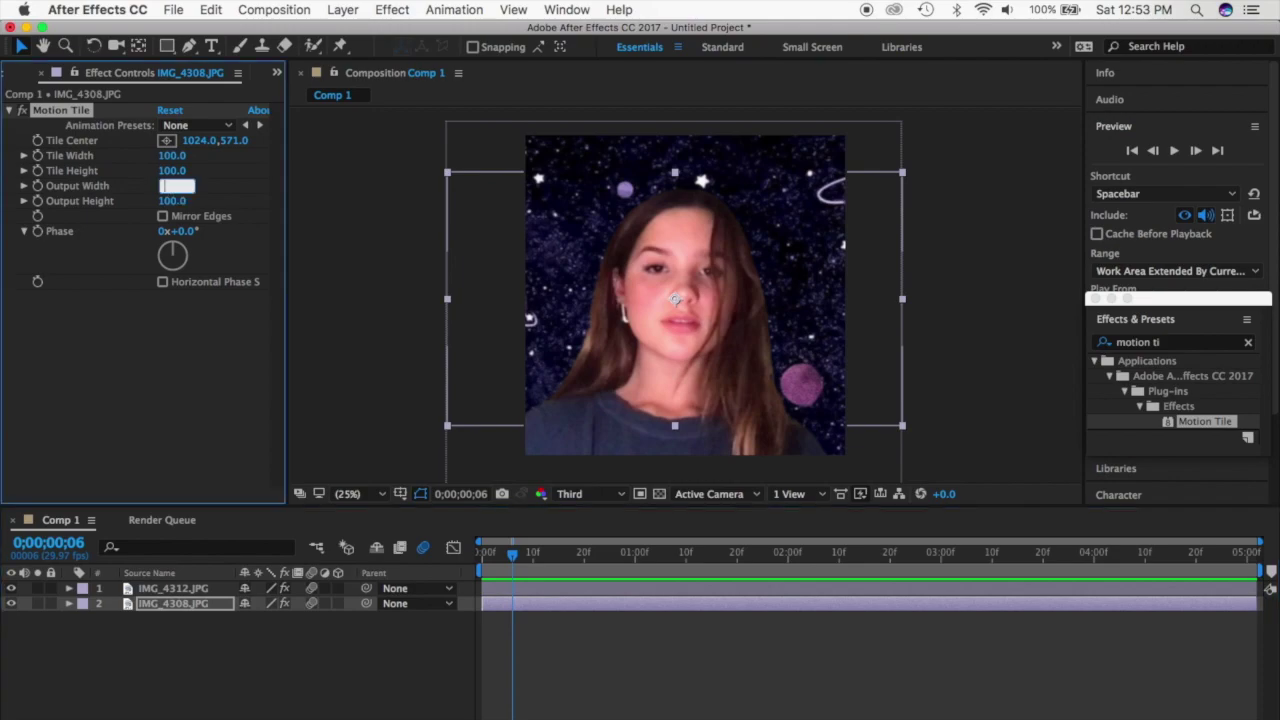
pyautogui.write('300')
pyautogui.click(173, 202)
pyautogui.press('BackSpace')
pyautogui.write('300')
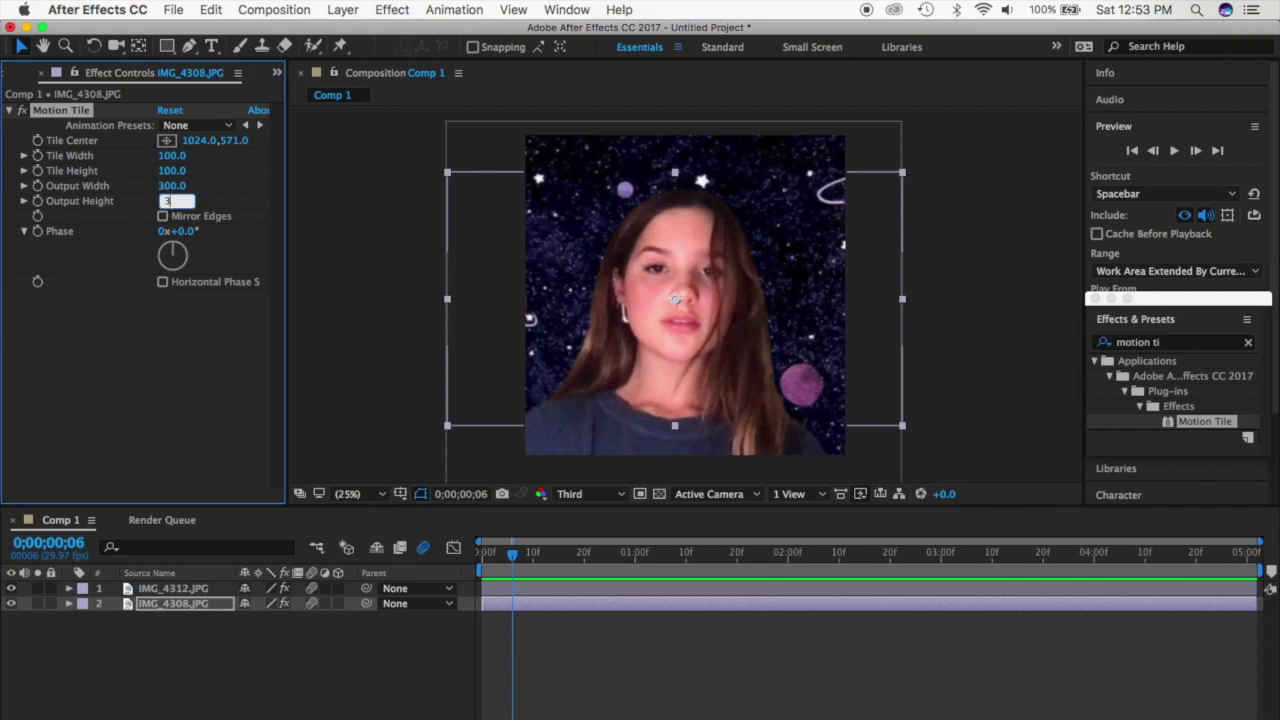
pyautogui.click(163, 216)
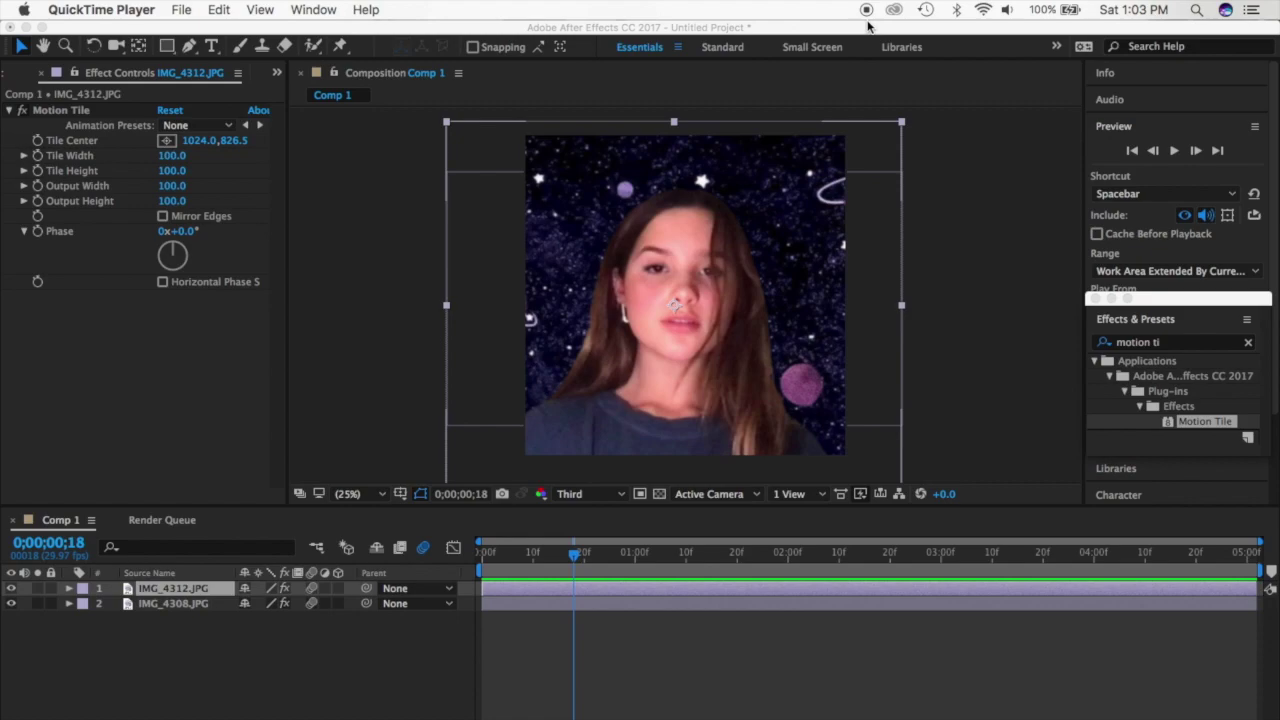
# - Split the IMG_4312.JPG layer at 0;00;00;19 and delete the part after the cut
pyautogui.click(575, 558)
pyautogui.moveTo(573, 557)
pyautogui.mouseDown()
pyautogui.moveTo(563, 560)
pyautogui.moveTo(580, 560)
pyautogui.mouseUp()
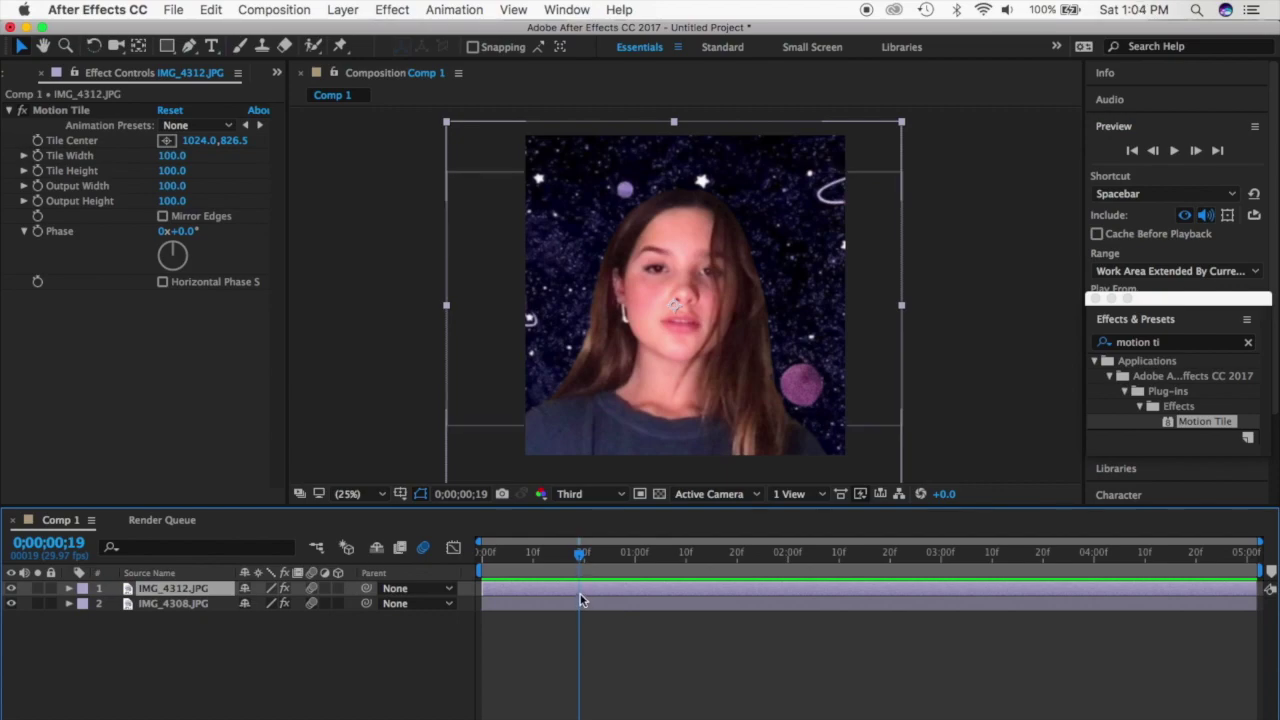
pyautogui.press('super+shift+d')
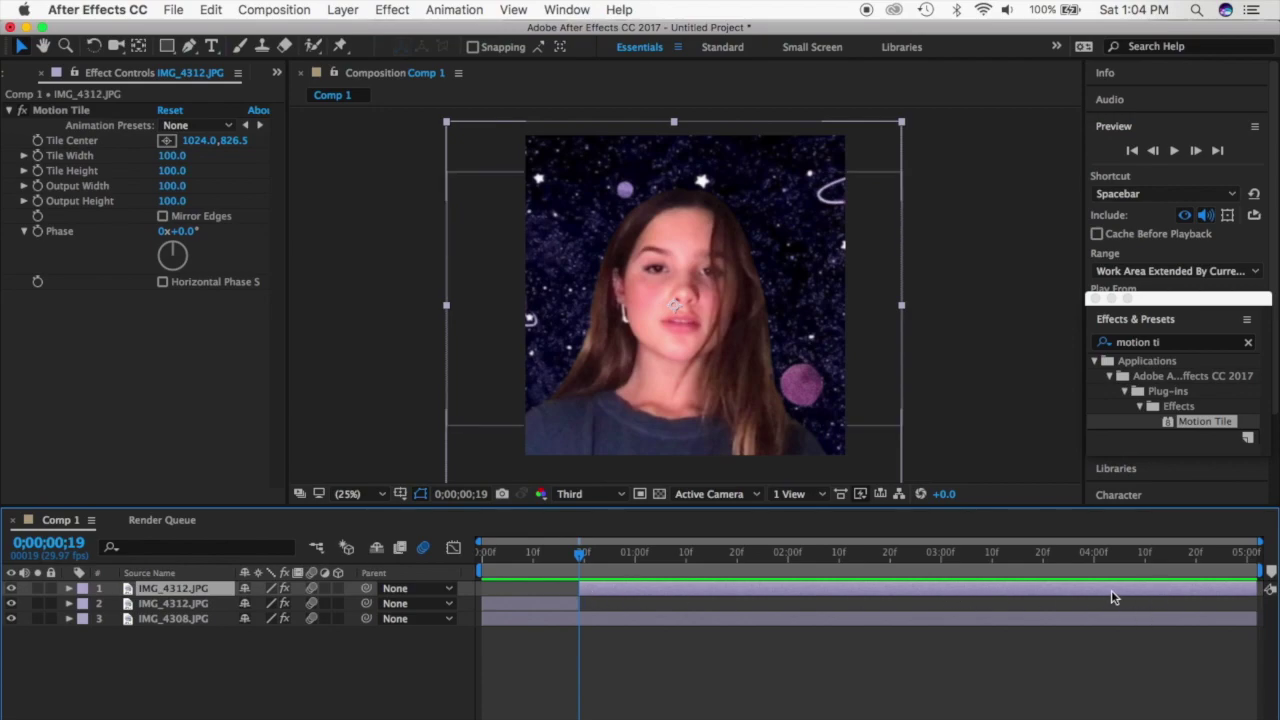
pyautogui.press('Delete')
# - Split the IMG_4308.JPG layer at 0;00;00;19 and delete the part before the cut
pyautogui.click(591, 598)
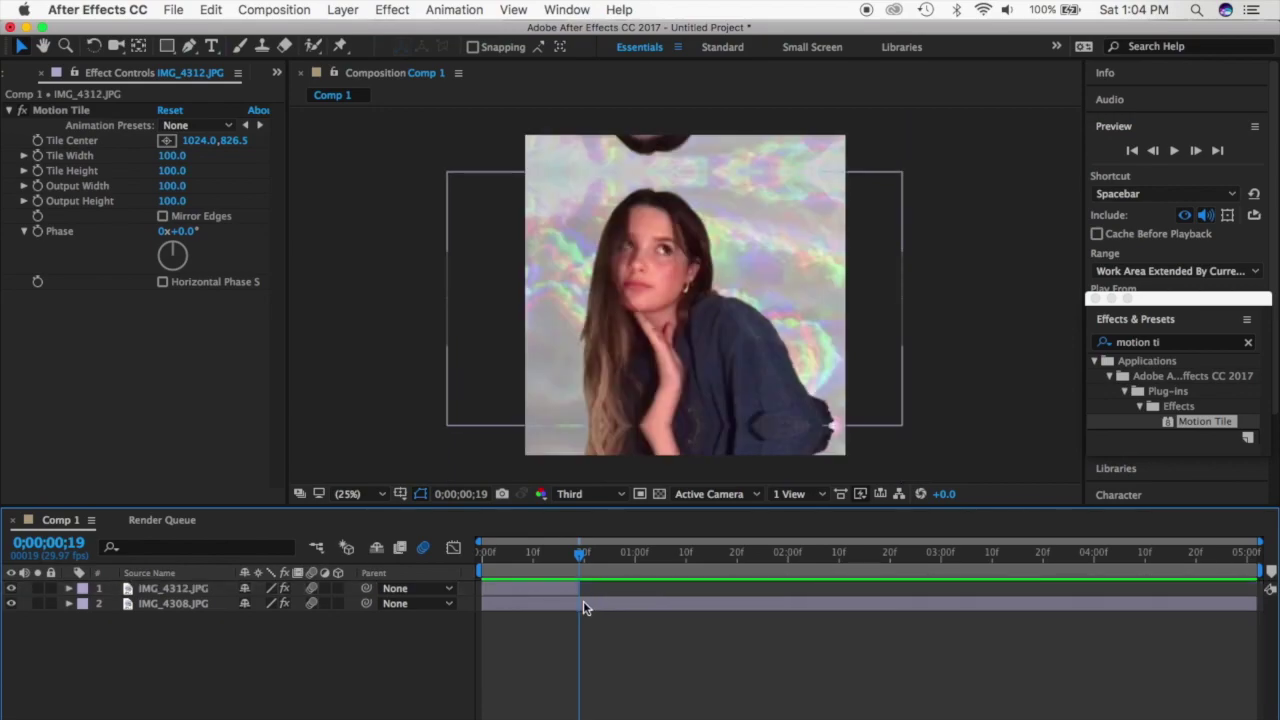
pyautogui.click(583, 602)
pyautogui.press('super+shift+d')
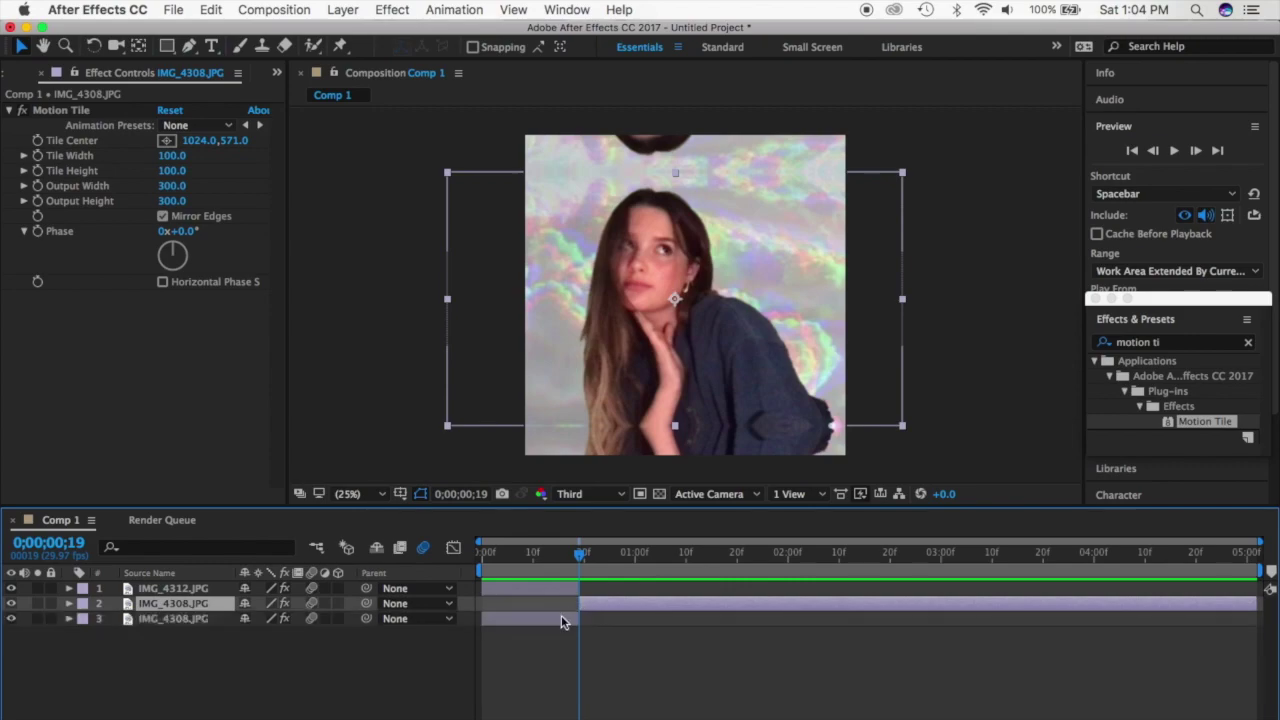
pyautogui.click(561, 612)
pyautogui.press('Delete')
# - Split the IMG_4308.JPG layer at 0;00;01;07, delete the part after the cut, and play back the composition
pyautogui.moveTo(580, 563); pyautogui.dragTo(676, 573)
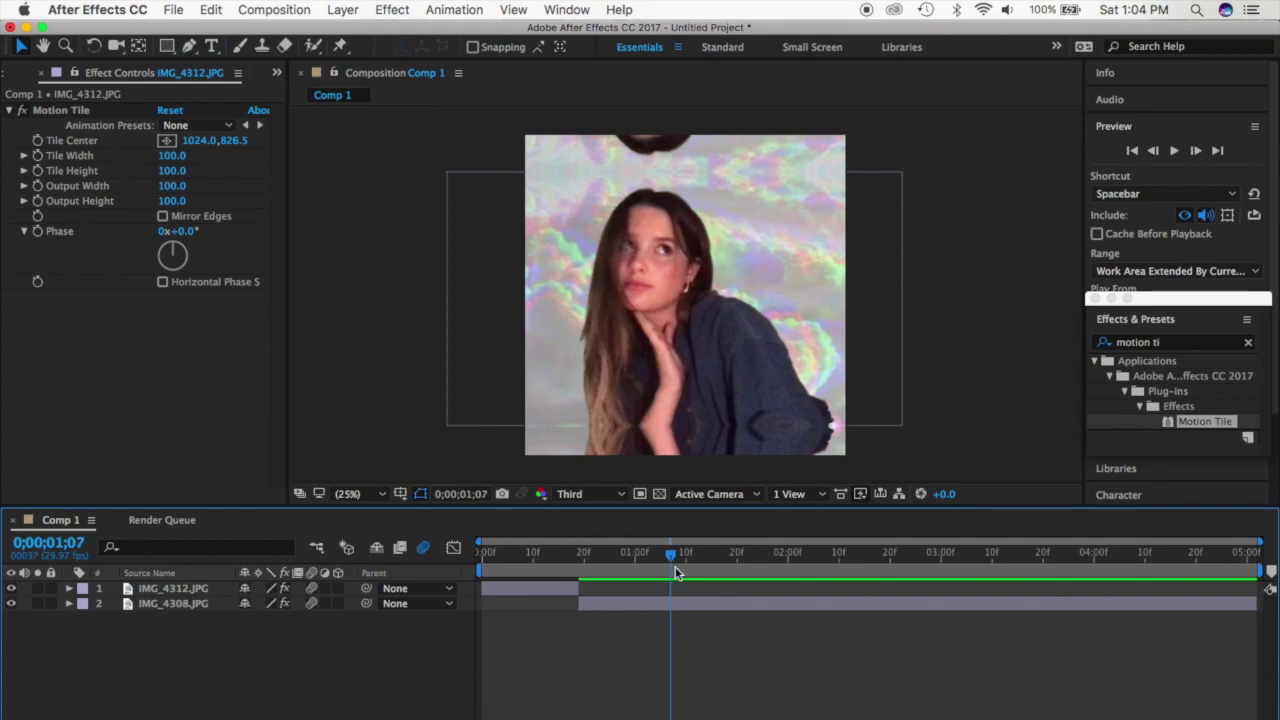
pyautogui.click(676, 603)
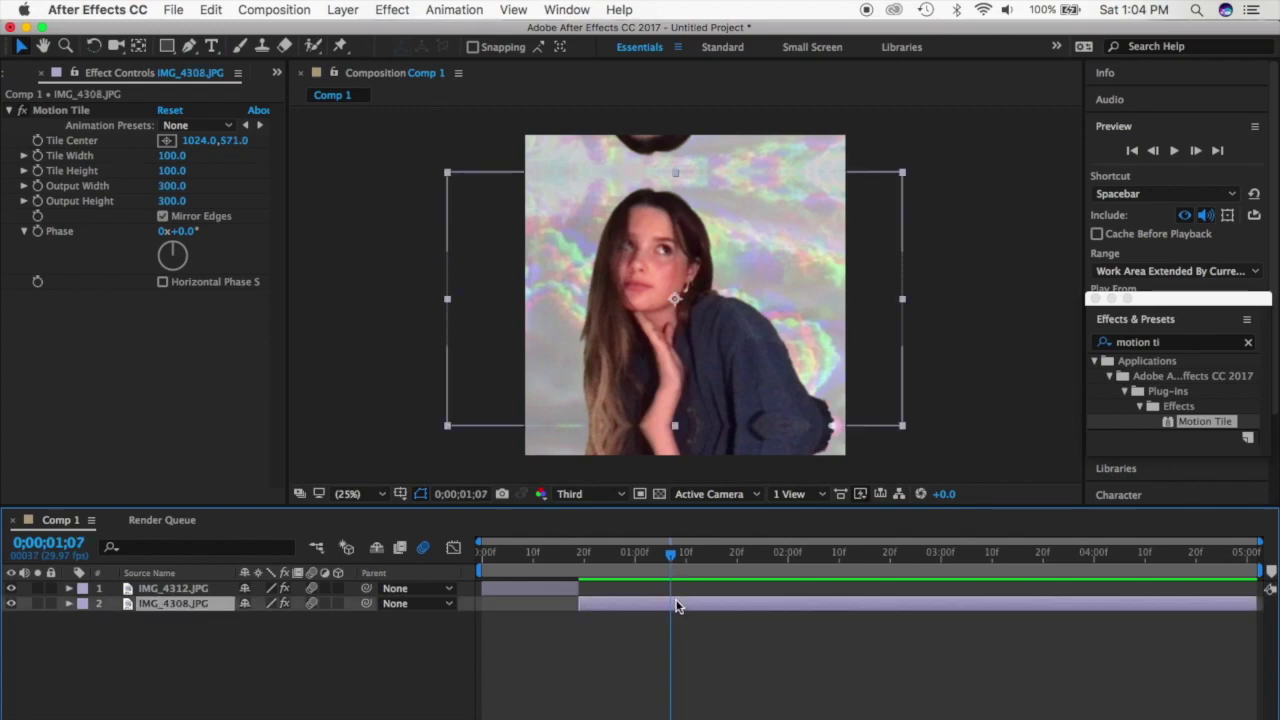
pyautogui.press('super+shift+d')
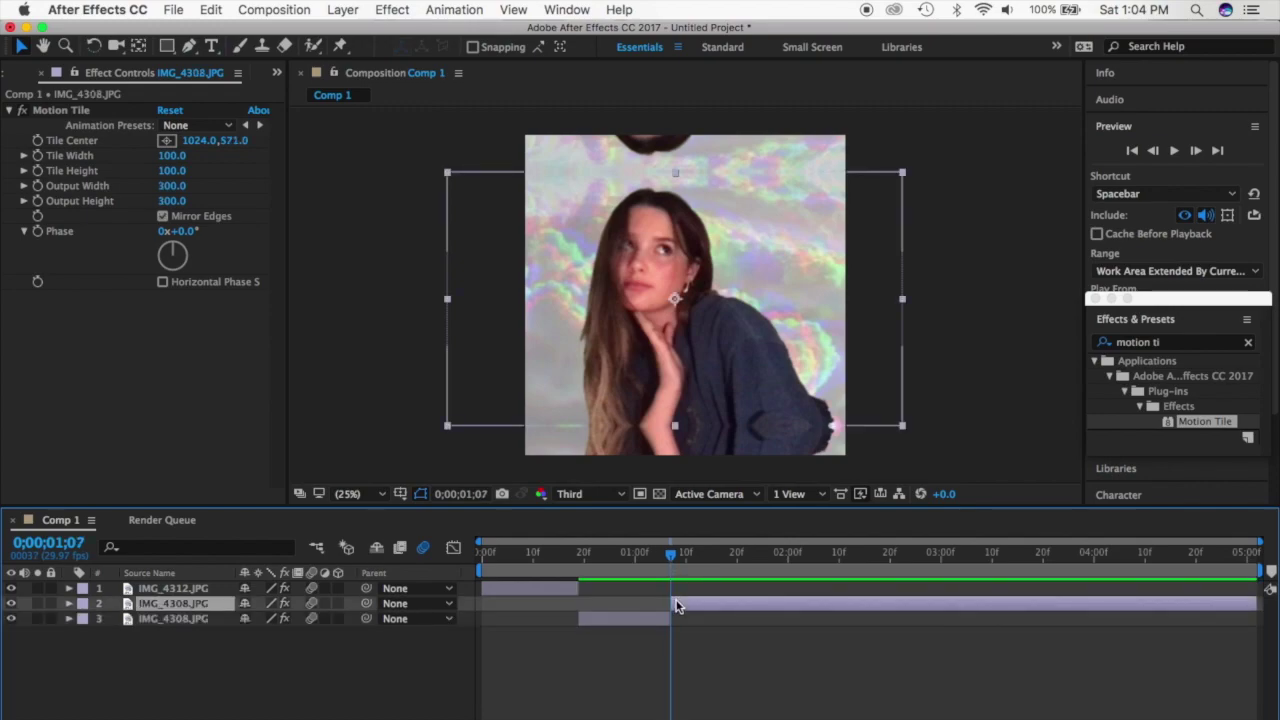
pyautogui.press('Delete')
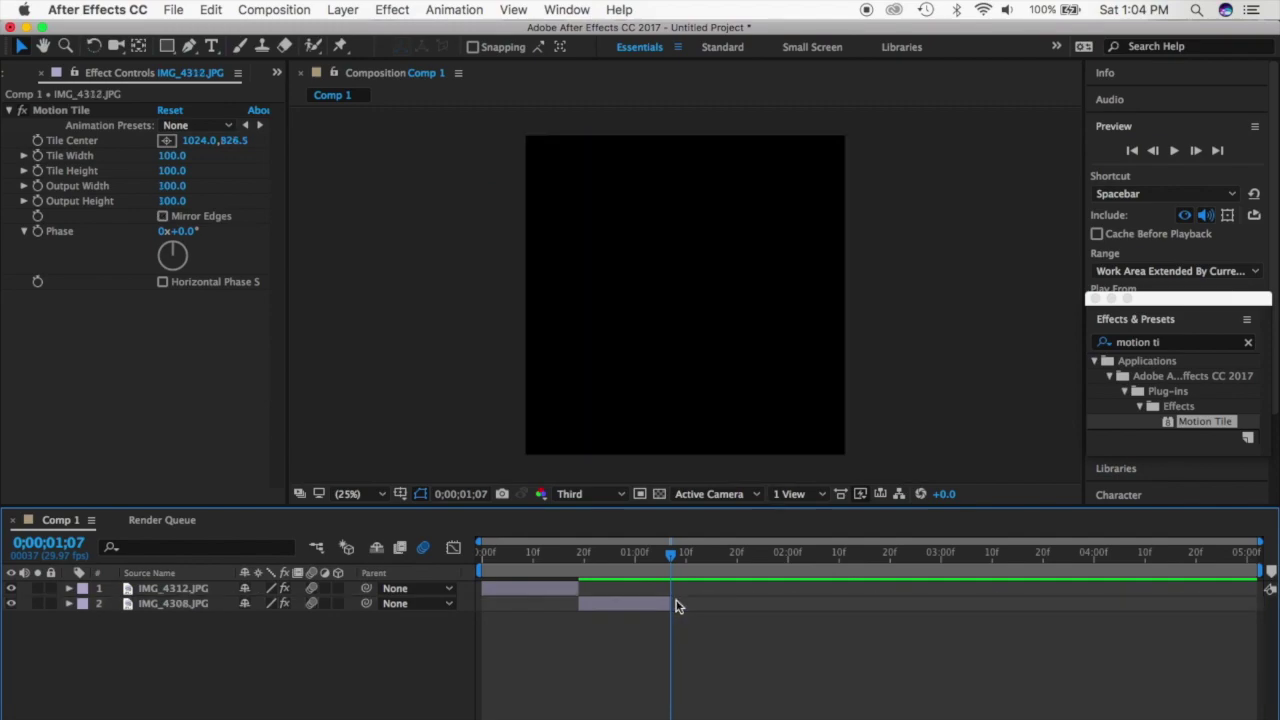
pyautogui.press('space')
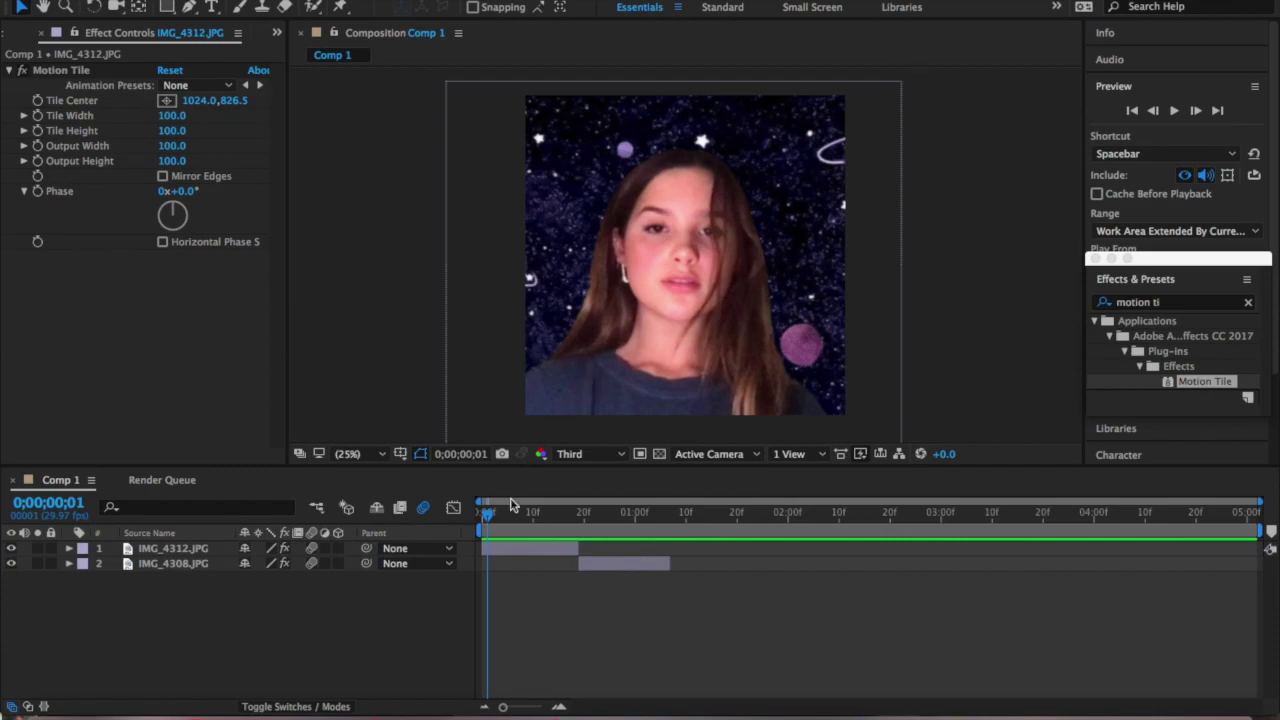
# - Scale the IMG_4312.JPG layer to 92% and set a Scale keyframe at 0;00;00;01
pyautogui.click(508, 551)
pyautogui.click(493, 553)
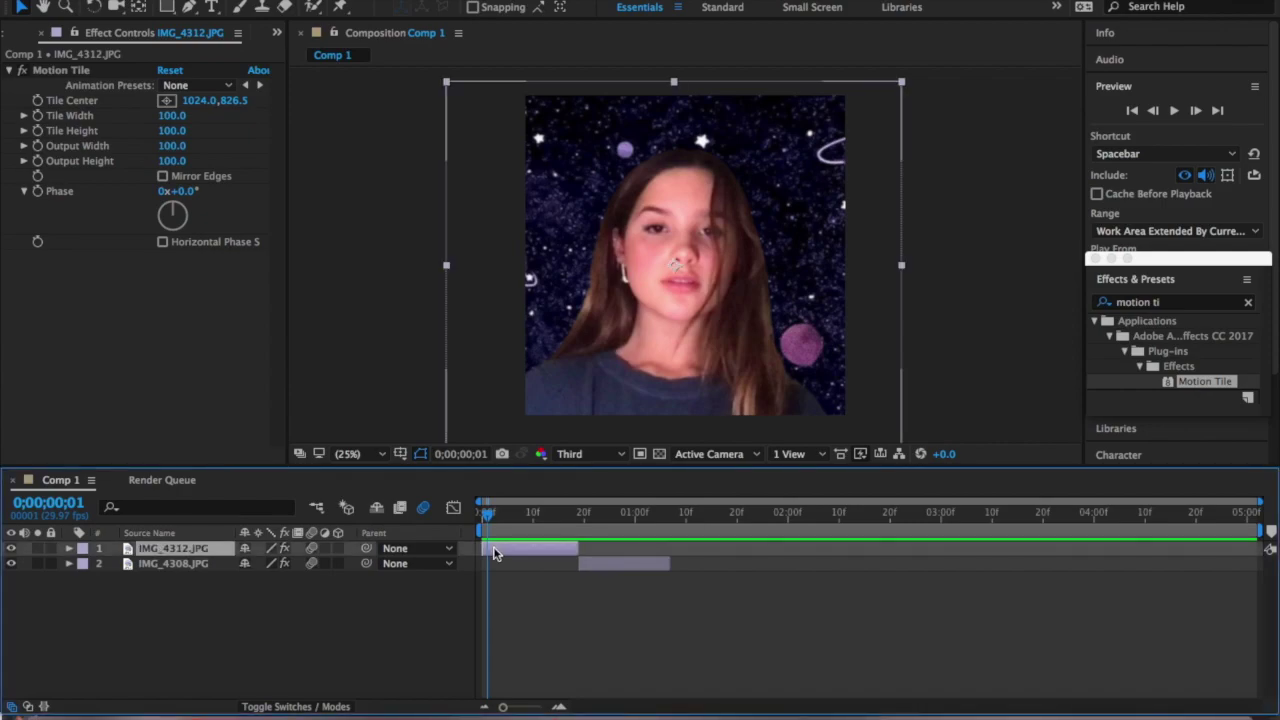
pyautogui.press('s')
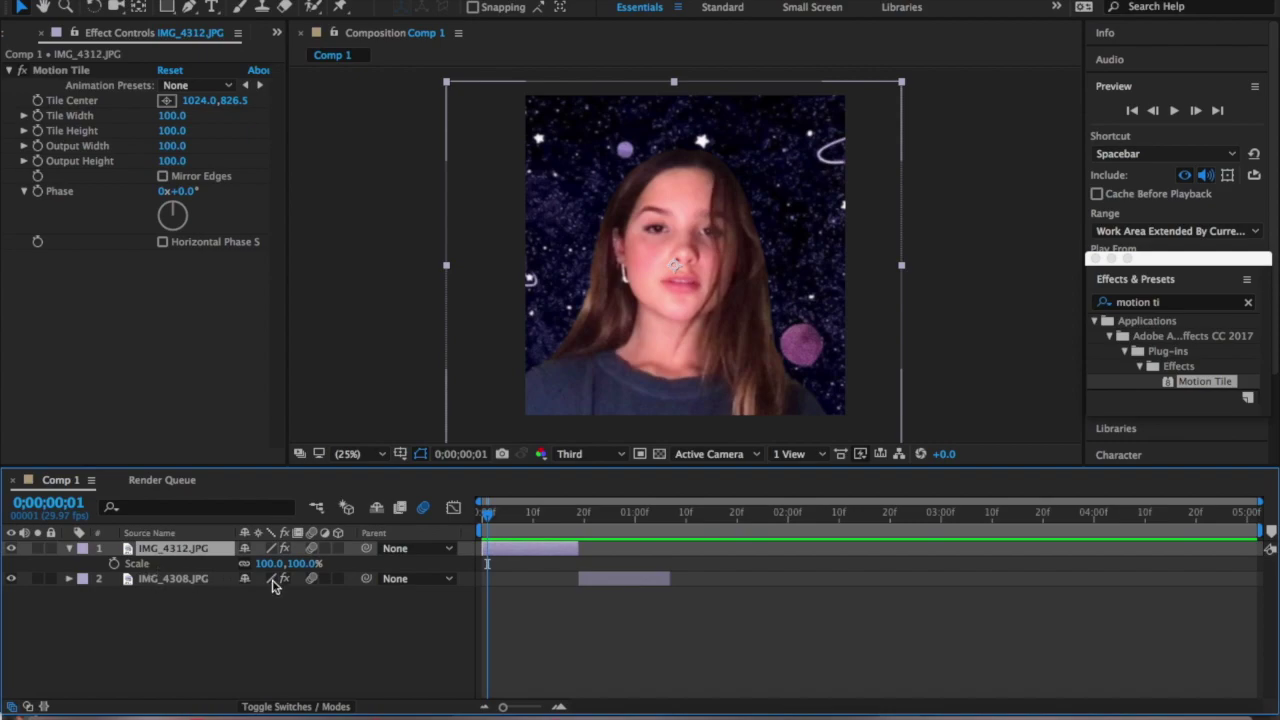
pyautogui.moveTo(268, 563)
pyautogui.mouseDown()
pyautogui.moveTo(222, 563)
pyautogui.moveTo(264, 563)
pyautogui.mouseUp()
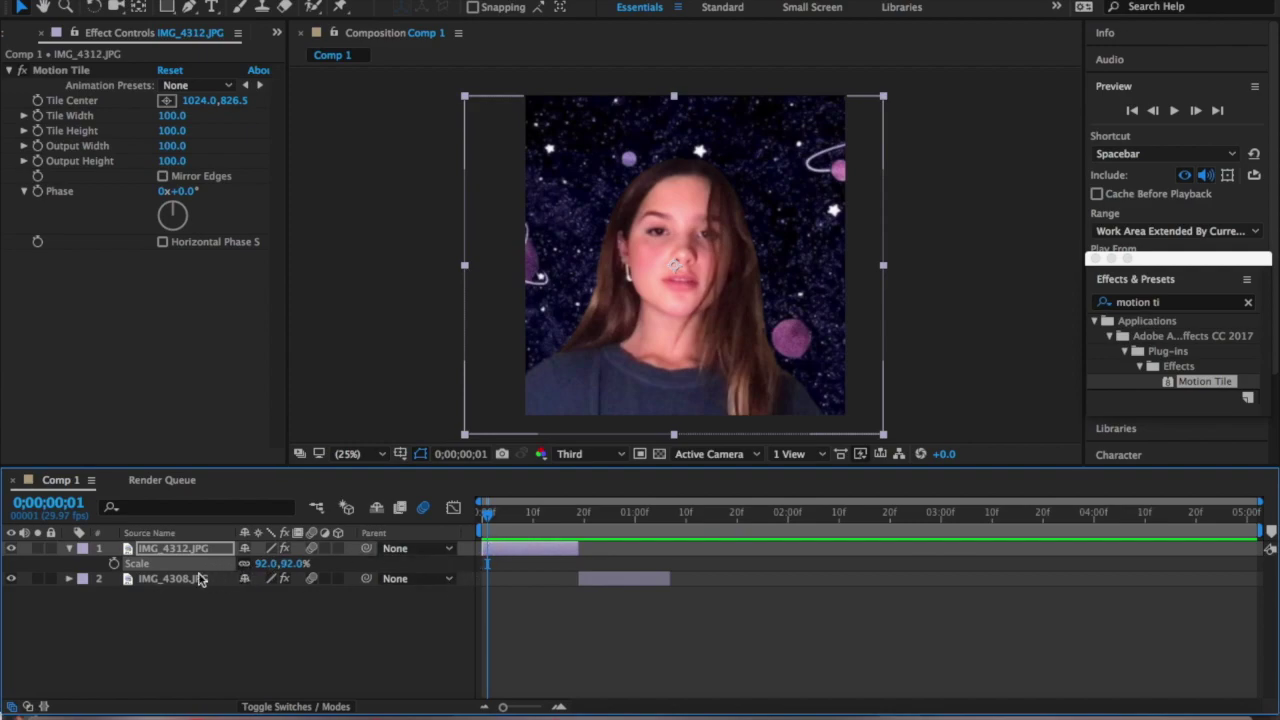
pyautogui.click(114, 564)
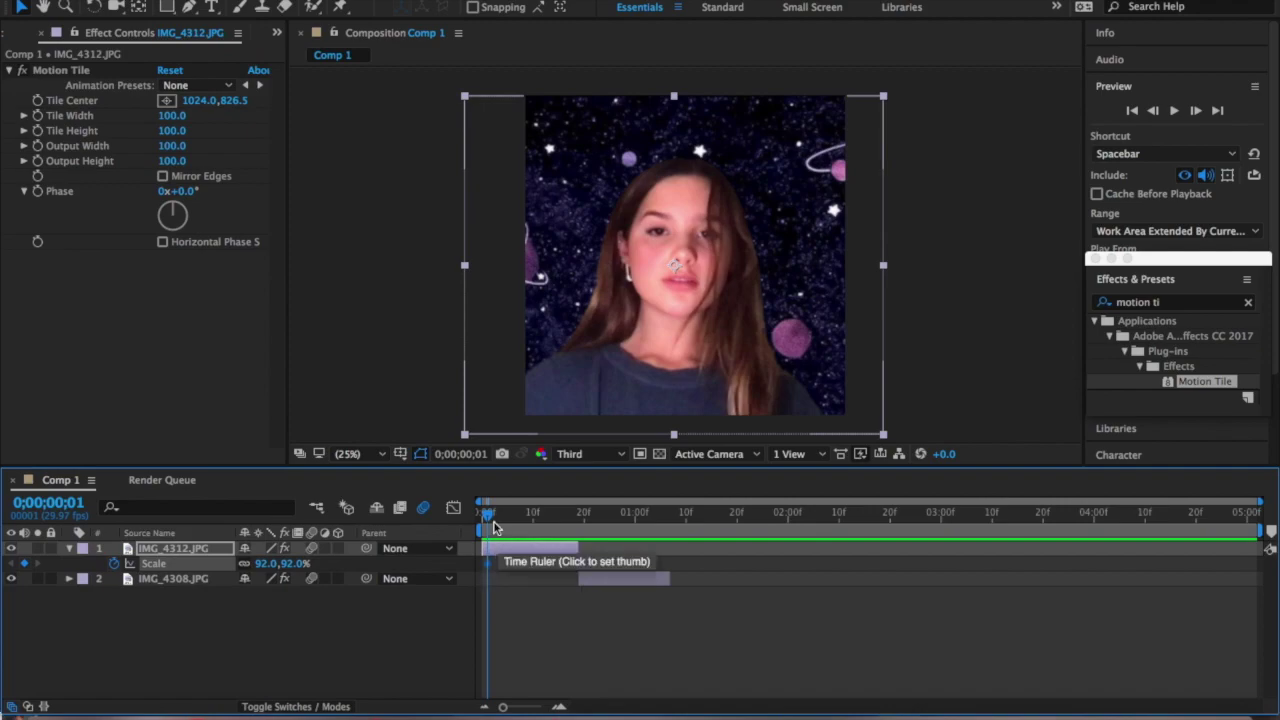
# - Add a 300% Scale keyframe to IMG_4312.JPG at 0;00;00;18
pyautogui.moveTo(488, 513); pyautogui.dragTo(579, 525)
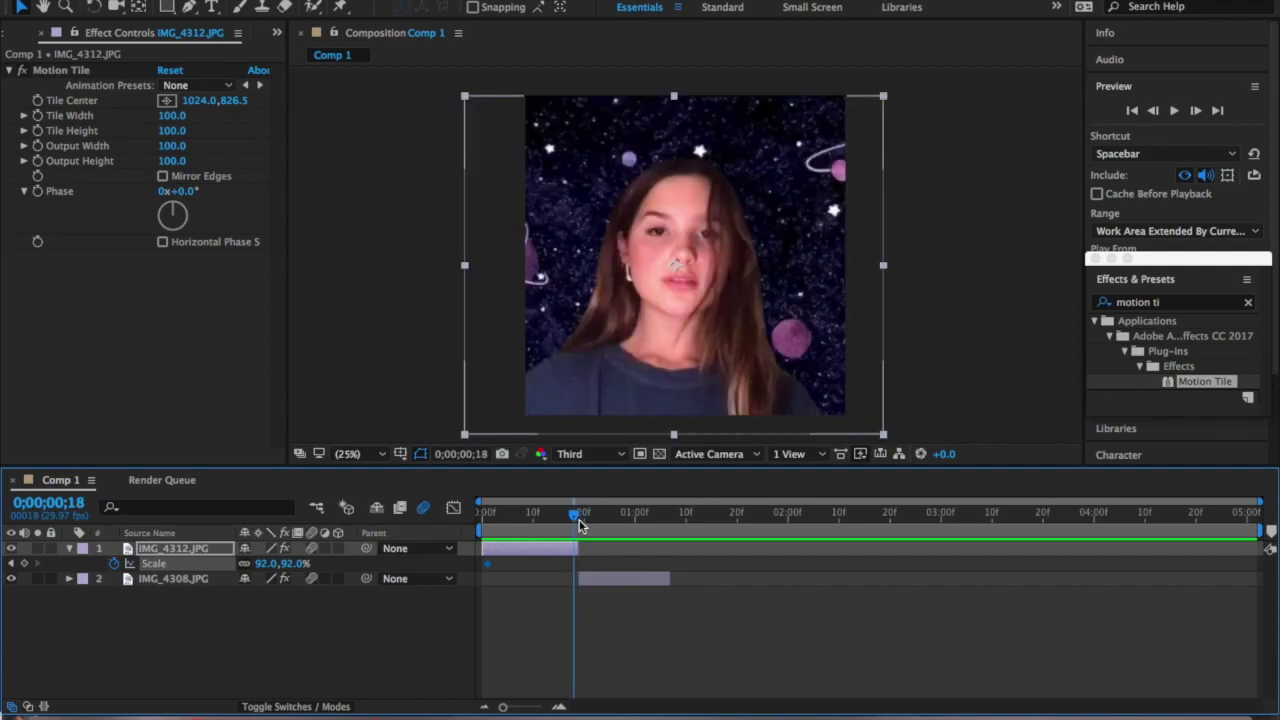
pyautogui.moveTo(300, 564); pyautogui.dragTo(437, 557)
pyautogui.click(314, 565)
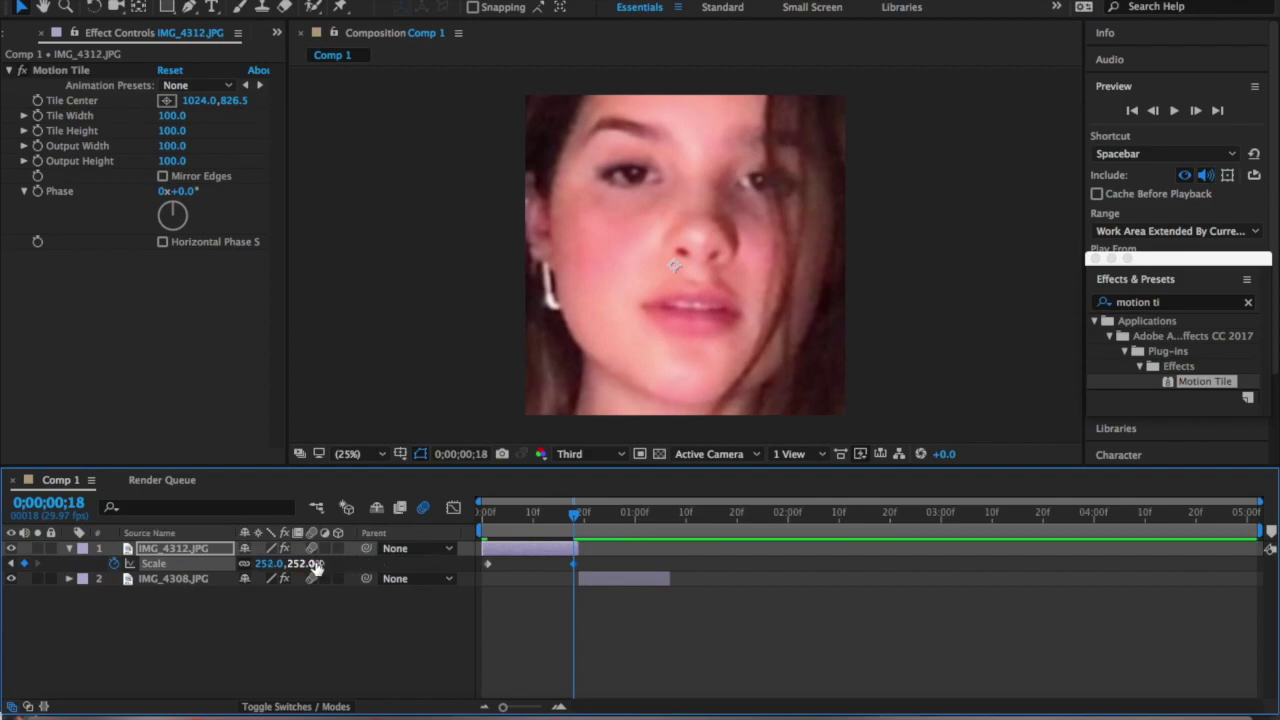
pyautogui.write('300')
pyautogui.click(535, 606)
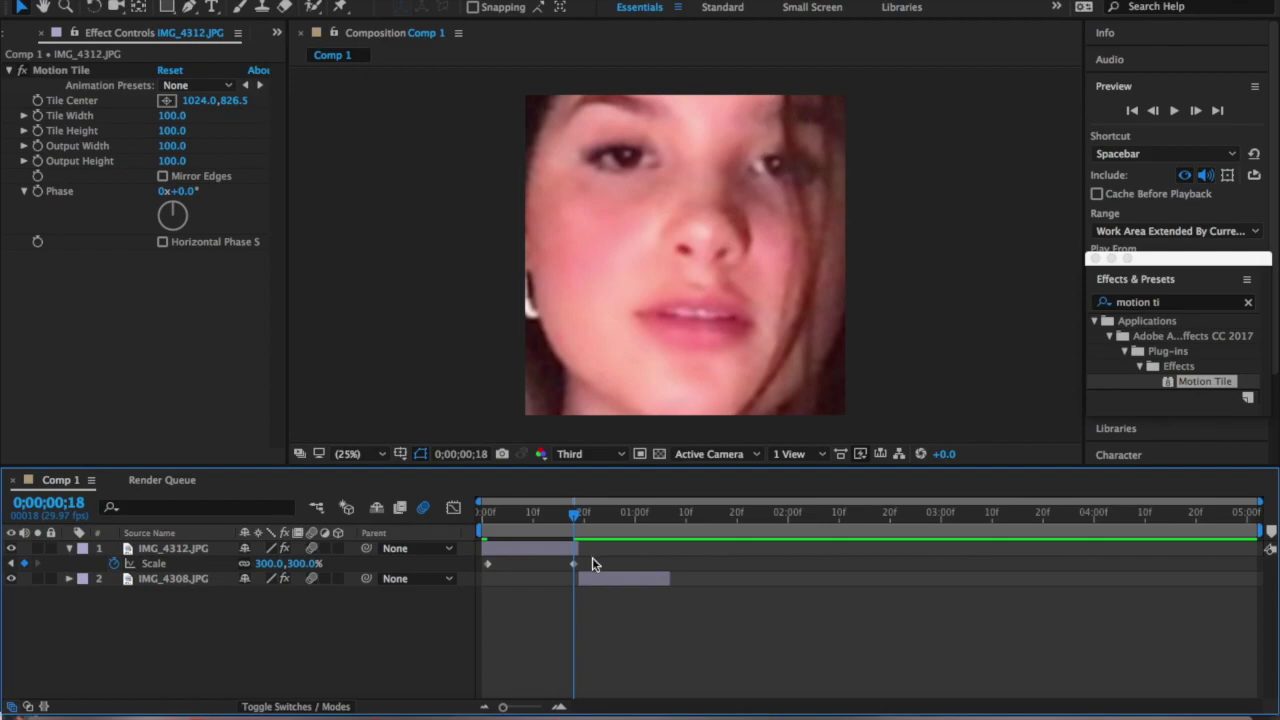
# - Apply Easy Ease to both Scale keyframes of IMG_4312.JPG
pyautogui.moveTo(592, 566); pyautogui.dragTo(483, 576)
pyautogui.moveTo(570, 513)
pyautogui.mouseDown()
pyautogui.moveTo(484, 513)
pyautogui.moveTo(569, 515)
pyautogui.mouseUp()
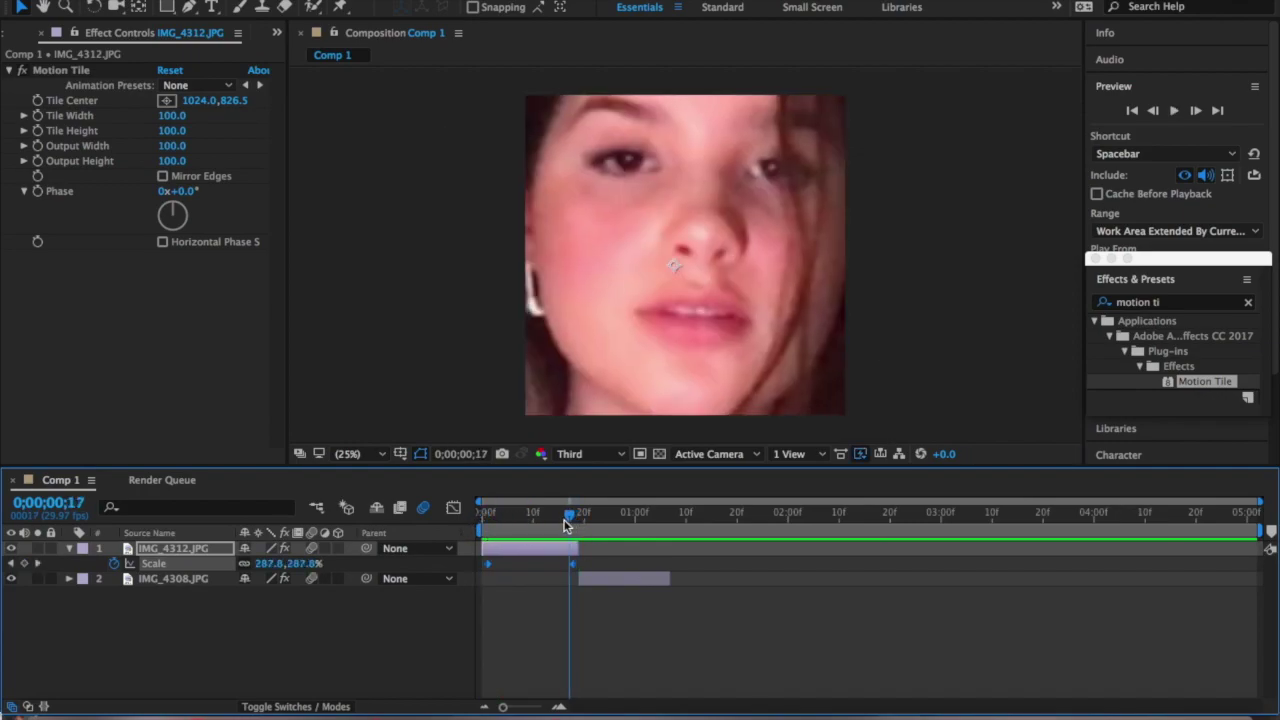
pyautogui.moveTo(488, 570)
pyautogui.rightClick(488, 570)
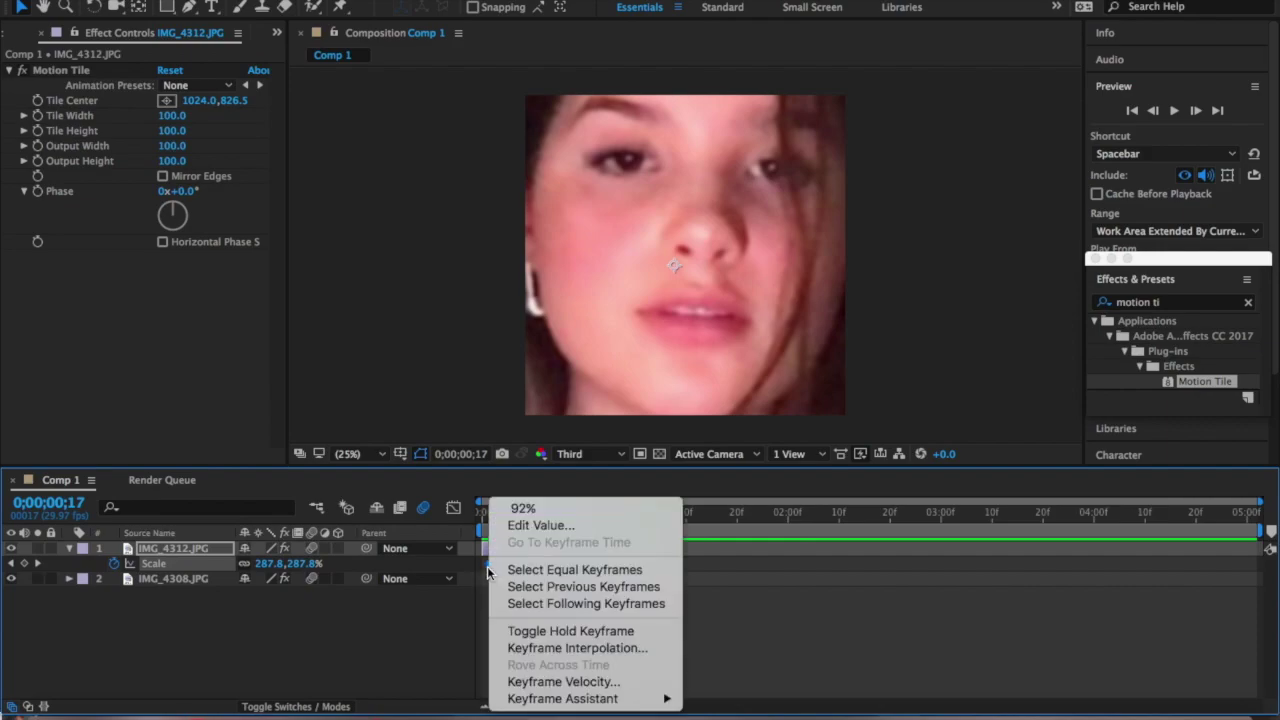
pyautogui.moveTo(537, 705)
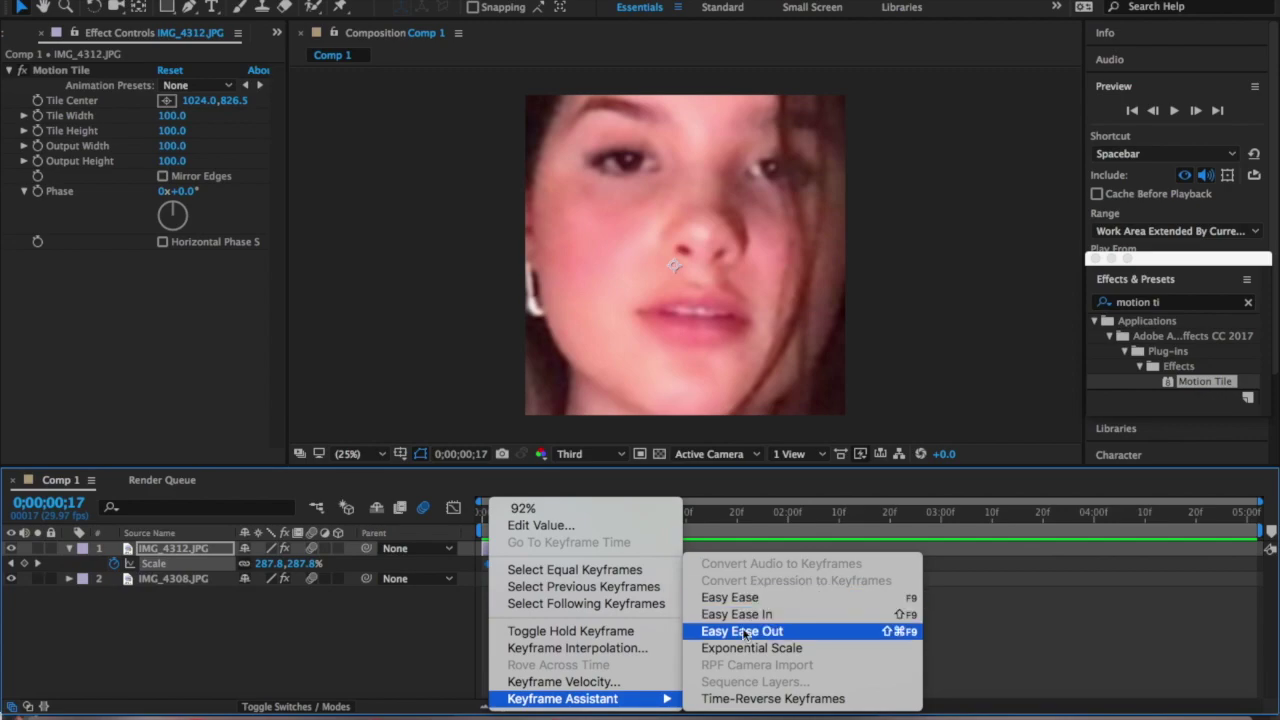
pyautogui.click(729, 598)
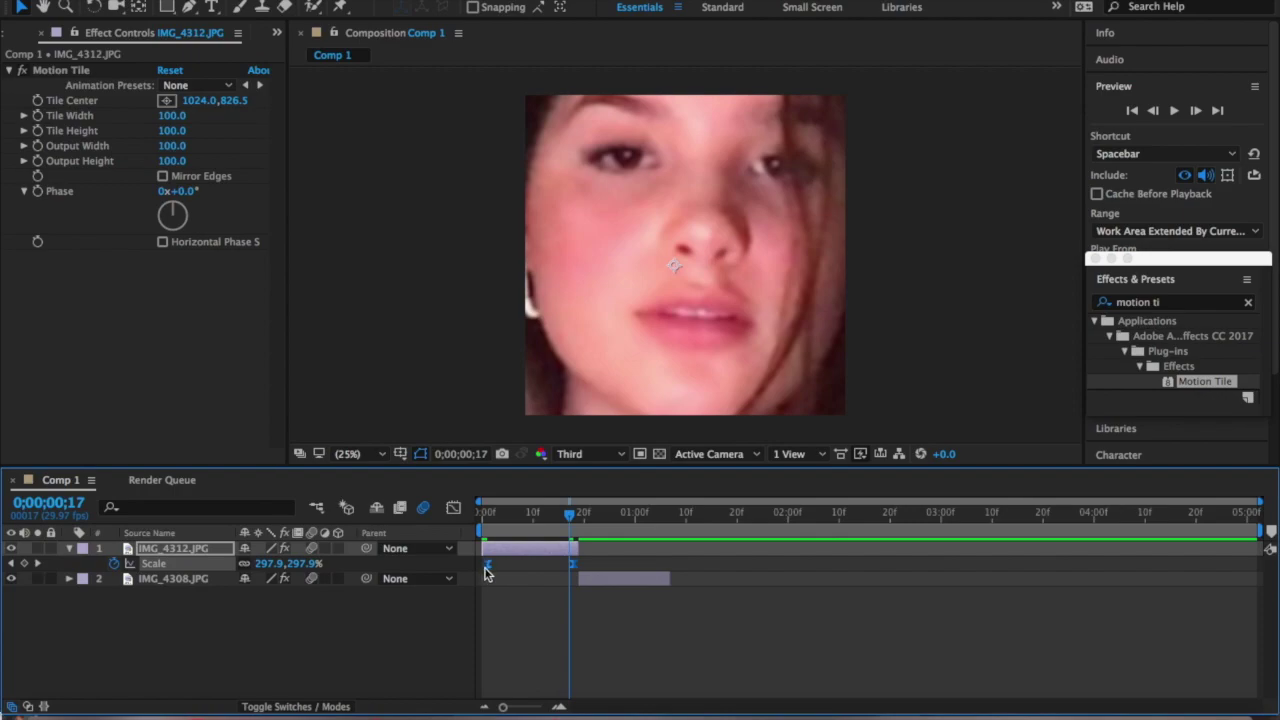
# - Show the IMG_4312.JPG Scale curve in the graph editor and extend the first keyframe's handle horizontally to the last keyframe's time
pyautogui.press('pagedown')
pyautogui.press('=')
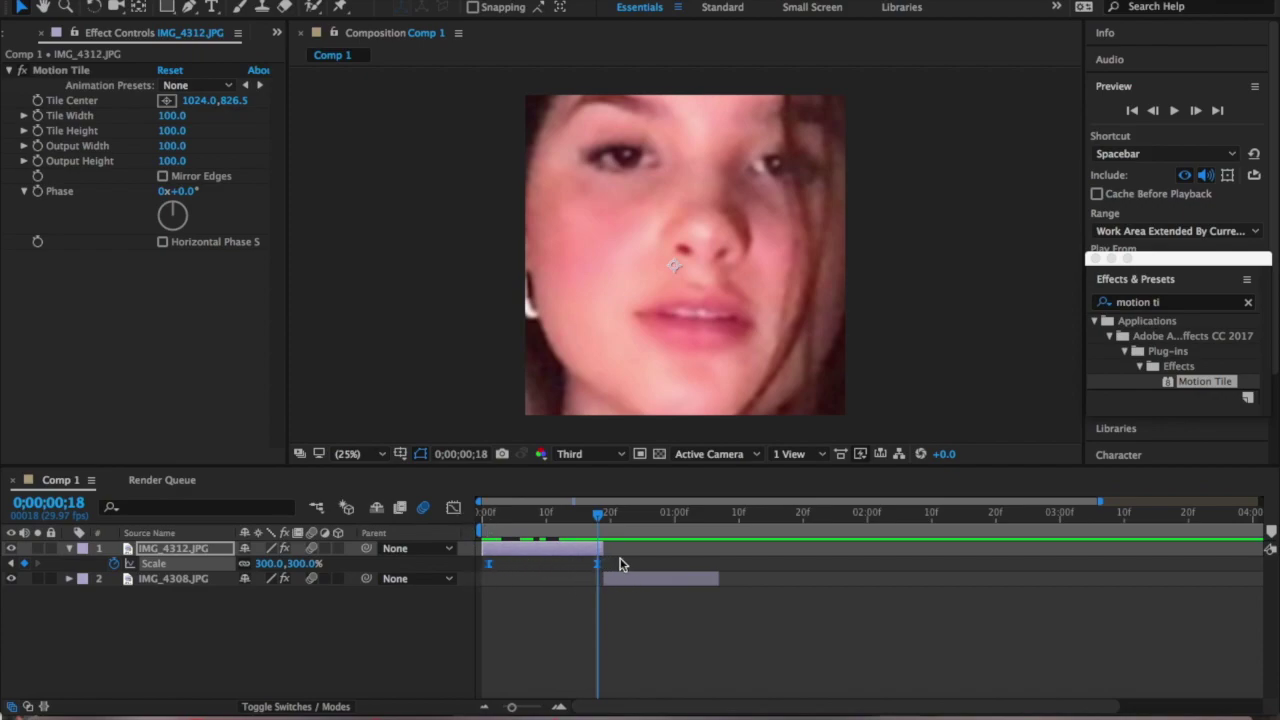
pyautogui.click(454, 510)
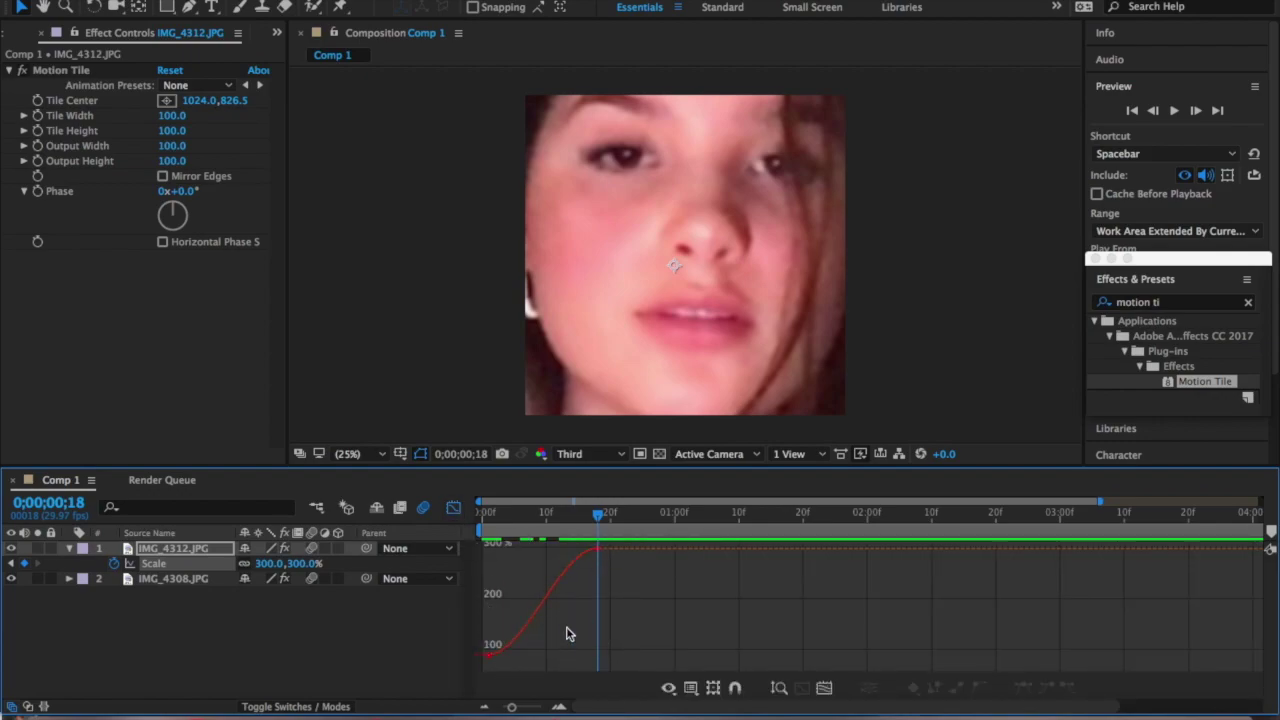
pyautogui.scroll(3, 527, 635)
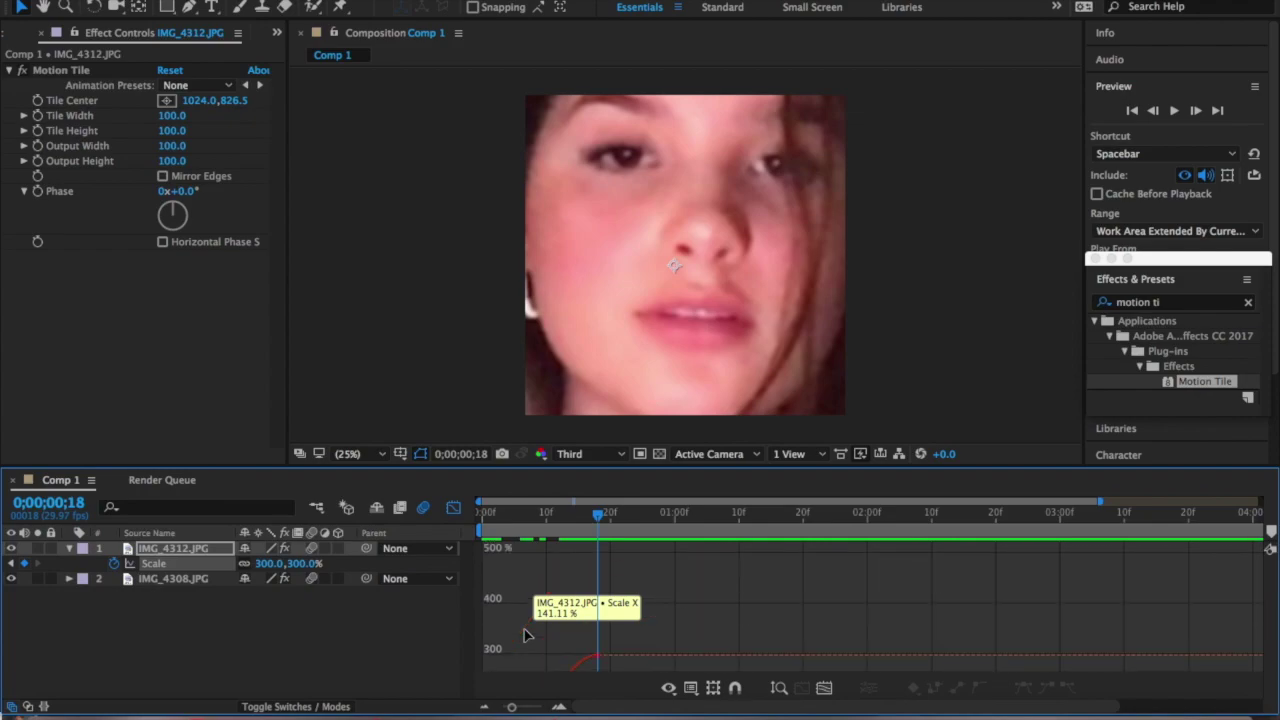
pyautogui.scroll(-3, 527, 635)
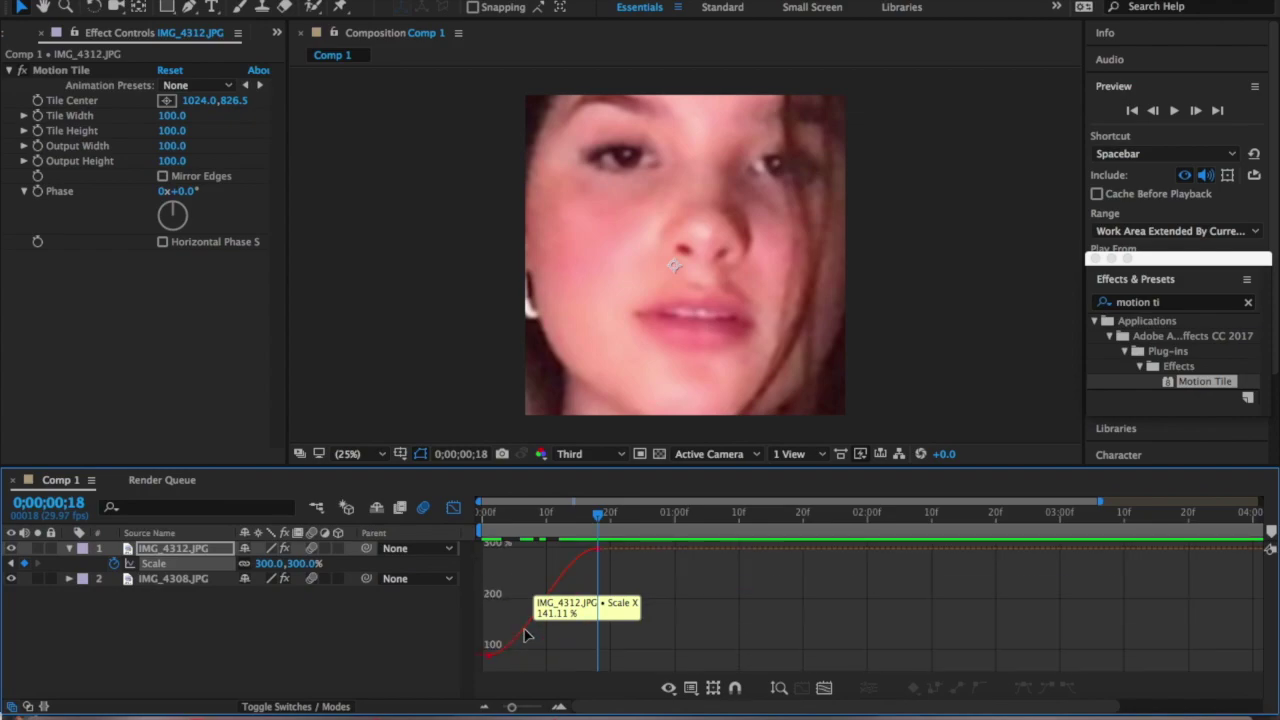
pyautogui.moveTo(524, 710)
pyautogui.mouseDown()
pyautogui.moveTo(537, 710)
pyautogui.moveTo(520, 710)
pyautogui.mouseUp()
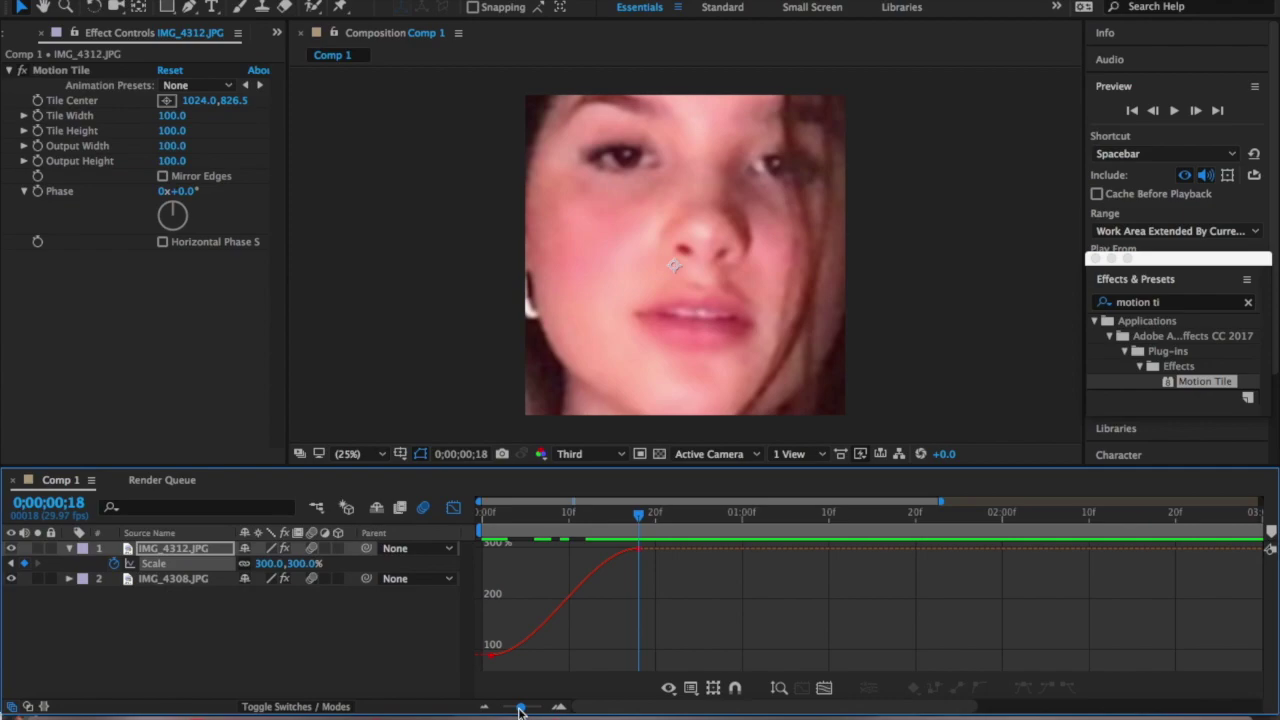
pyautogui.scroll(2, 617, 646)
pyautogui.scroll(1, 619, 642)
pyautogui.moveTo(682, 563); pyautogui.dragTo(486, 611)
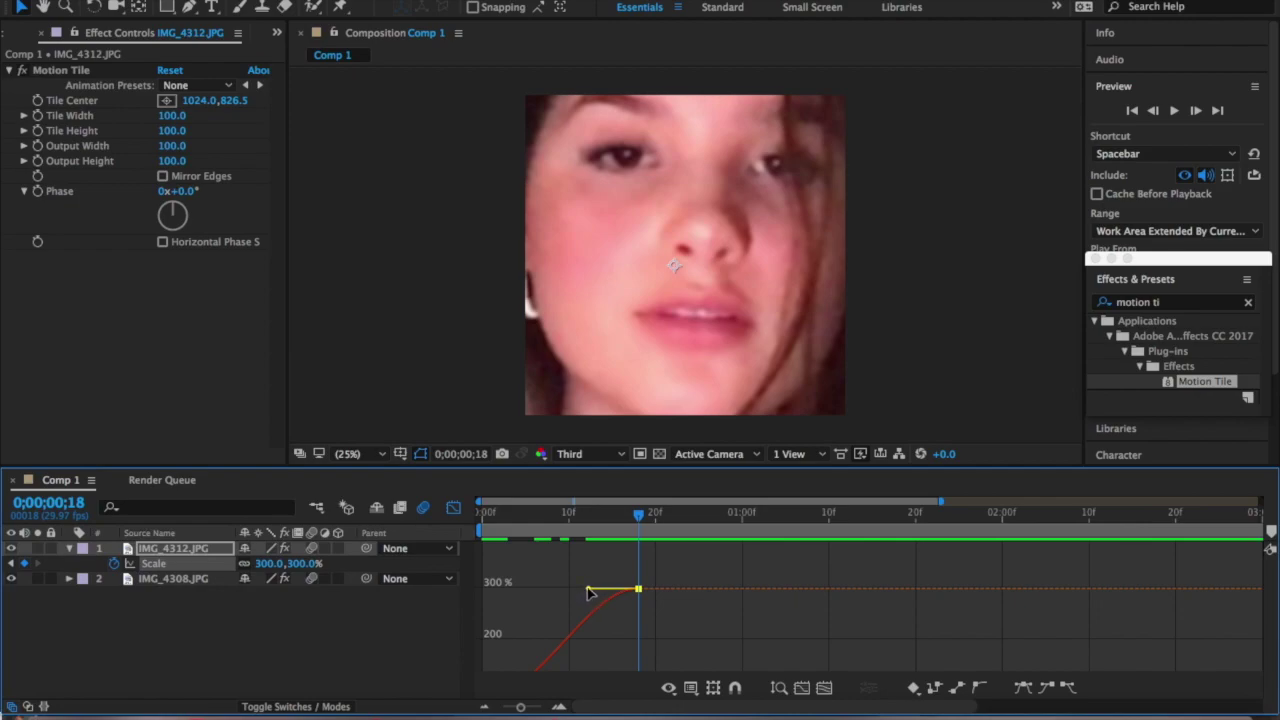
pyautogui.scroll(-3, 588, 592)
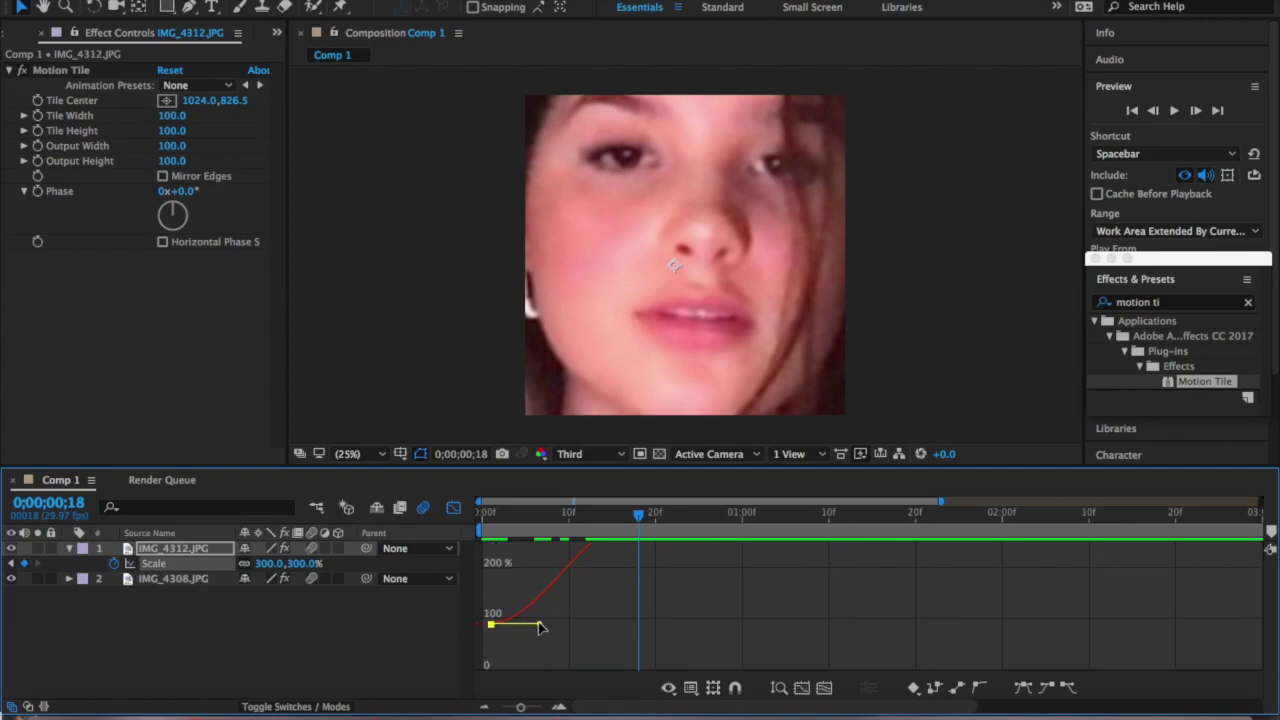
pyautogui.moveTo(540, 627); pyautogui.dragTo(642, 623)
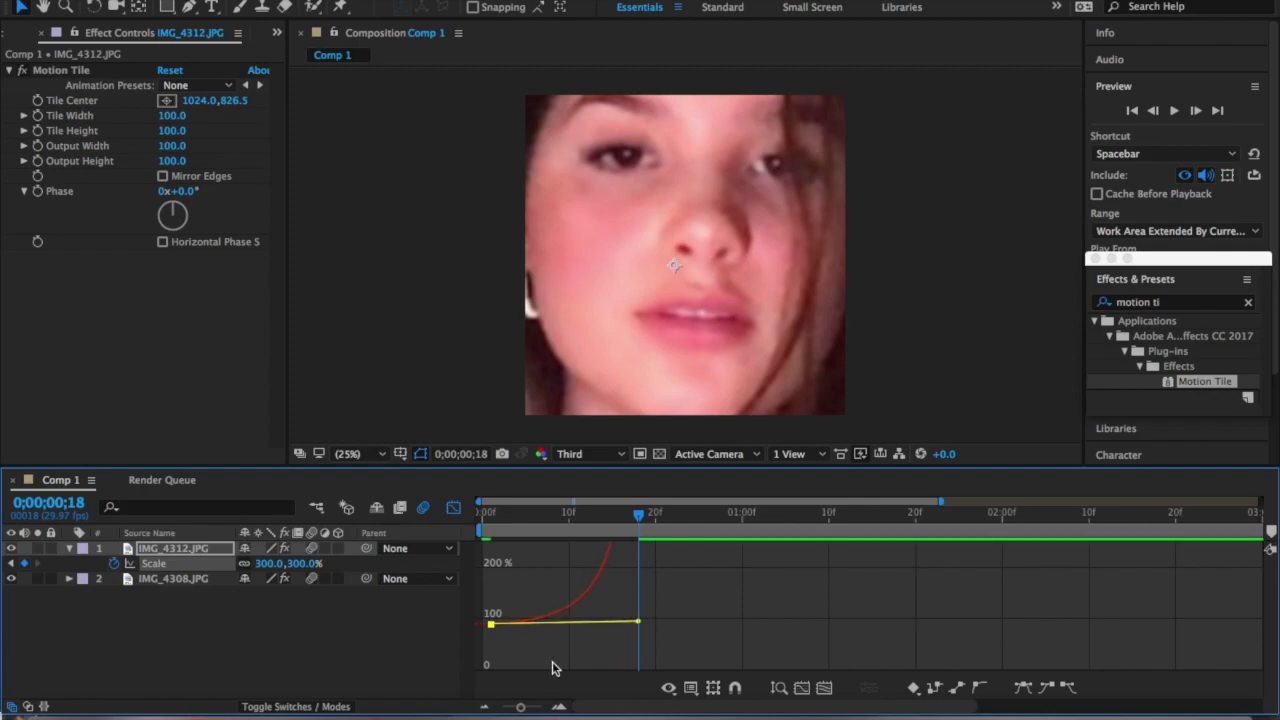
# - Pull the last Scale keyframe's handle steeply down to about 180% and slightly shorten the first keyframe's handle for an accelerating zoom
pyautogui.moveTo(521, 707); pyautogui.dragTo(508, 710)
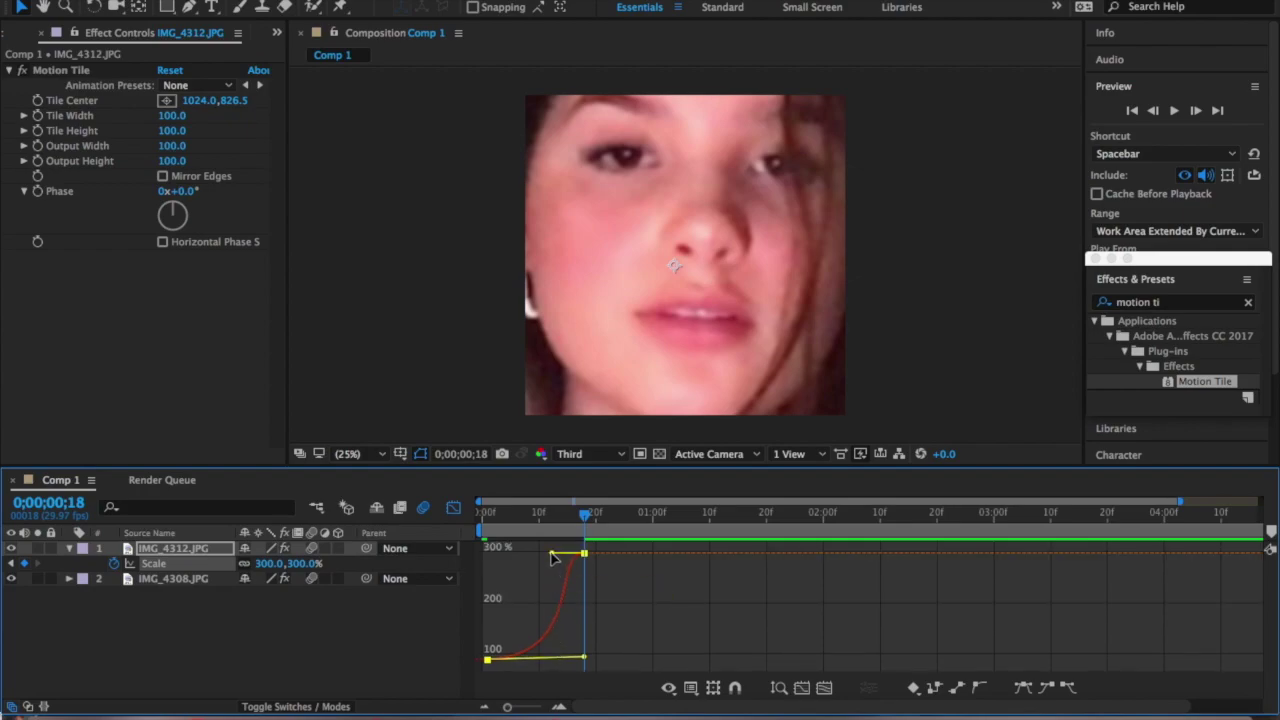
pyautogui.moveTo(539, 559); pyautogui.dragTo(641, 618)
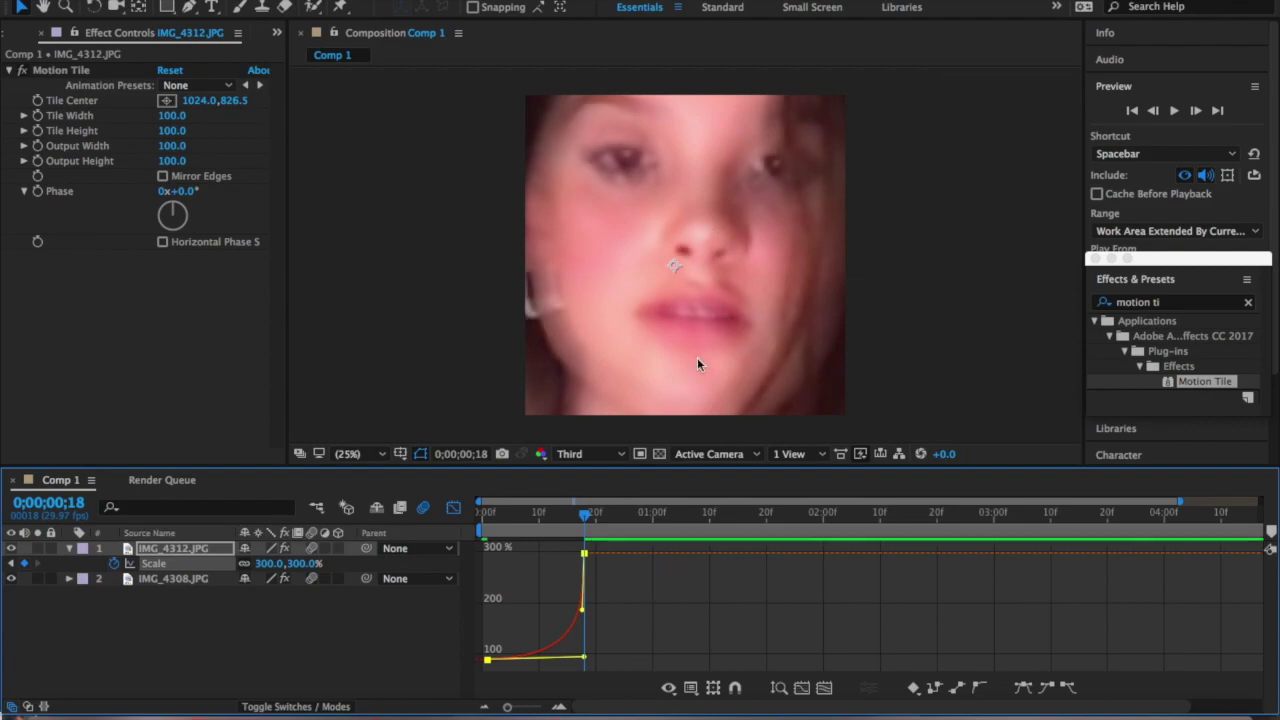
pyautogui.moveTo(583, 607)
pyautogui.mouseDown()
pyautogui.moveTo(555, 580)
pyautogui.moveTo(584, 612)
pyautogui.mouseUp()
pyautogui.moveTo(581, 662)
pyautogui.mouseDown()
pyautogui.moveTo(566, 663)
pyautogui.moveTo(598, 662)
pyautogui.moveTo(563, 663)
pyautogui.moveTo(586, 663)
pyautogui.moveTo(575, 662)
pyautogui.mouseUp()
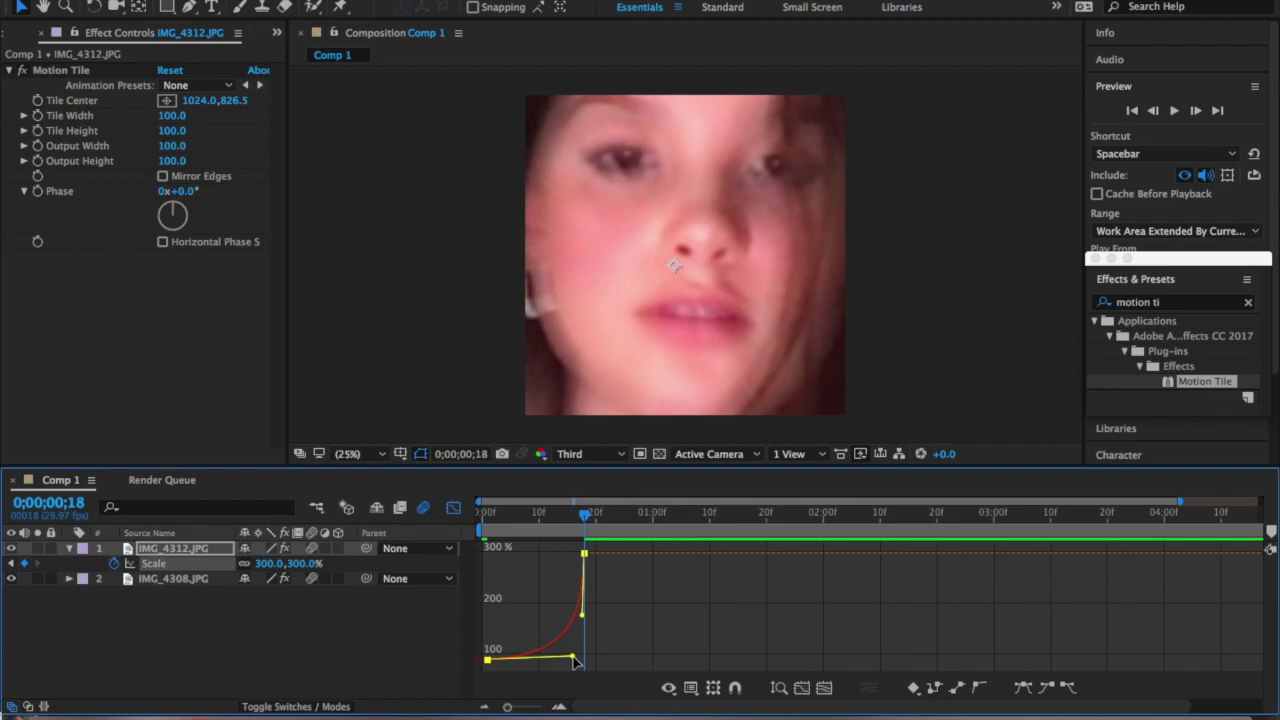
pyautogui.moveTo(588, 623)
pyautogui.mouseDown()
pyautogui.moveTo(603, 604)
pyautogui.moveTo(610, 619)
pyautogui.mouseUp()
pyautogui.moveTo(585, 626); pyautogui.dragTo(580, 659)
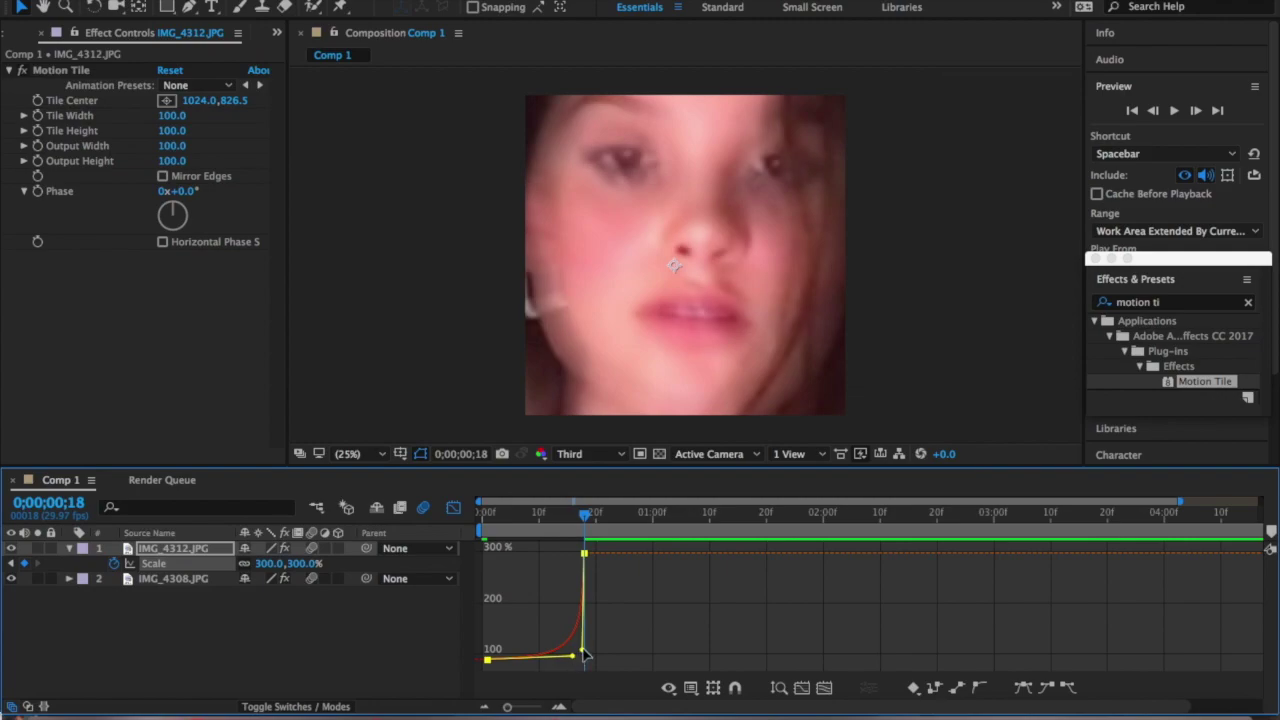
pyautogui.moveTo(585, 655); pyautogui.dragTo(598, 612)
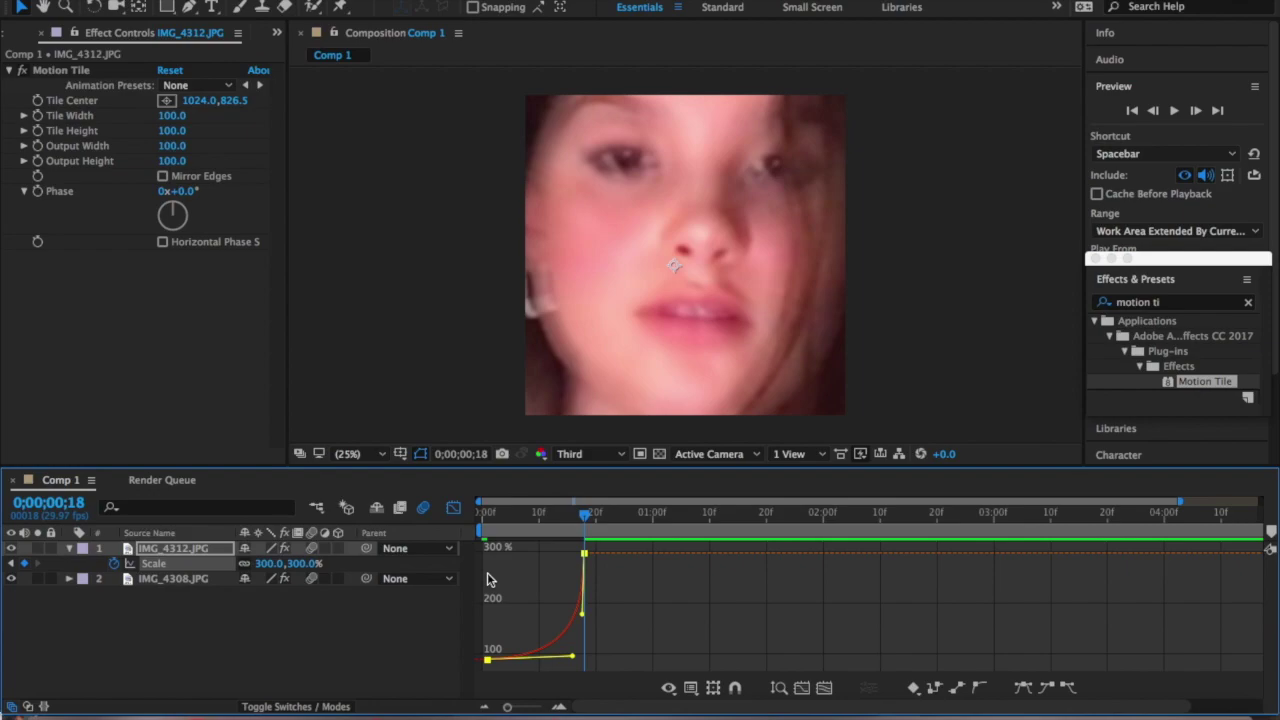
# - Play the composition from 0;00;00;00 to preview the IMG_4312.JPG zoom
pyautogui.moveTo(585, 519); pyautogui.dragTo(478, 521)
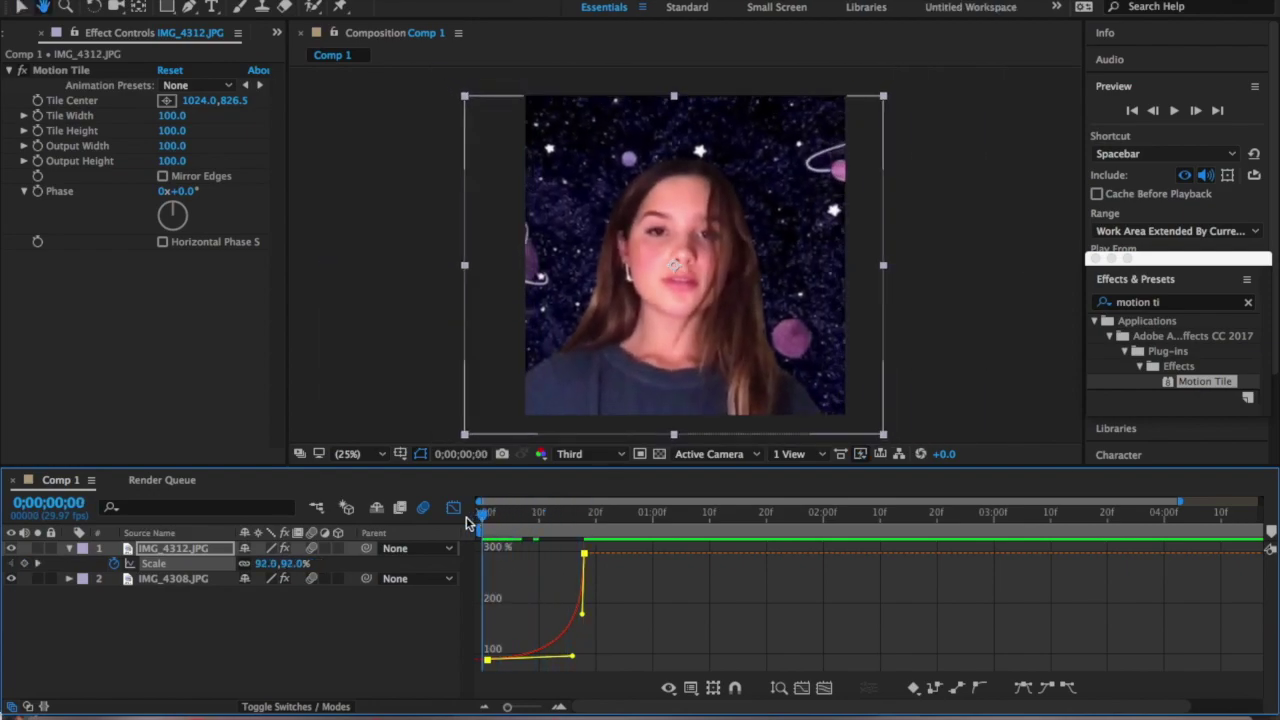
pyautogui.press('space')
pyautogui.press('space')
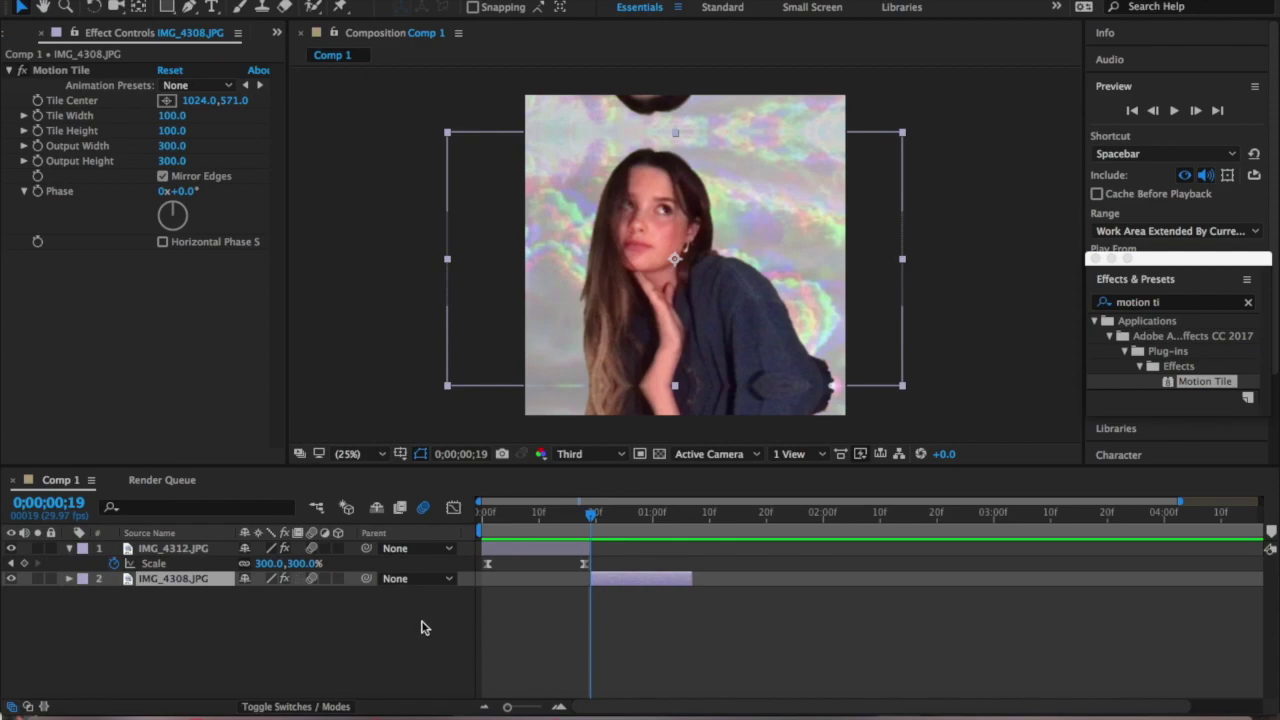
# - Scale the IMG_4308.JPG layer to 82% at 0;00;00;19 and compare its tiling with Mirror Edges off, leaving the option enabled
pyautogui.click(615, 584)
pyautogui.press('s')
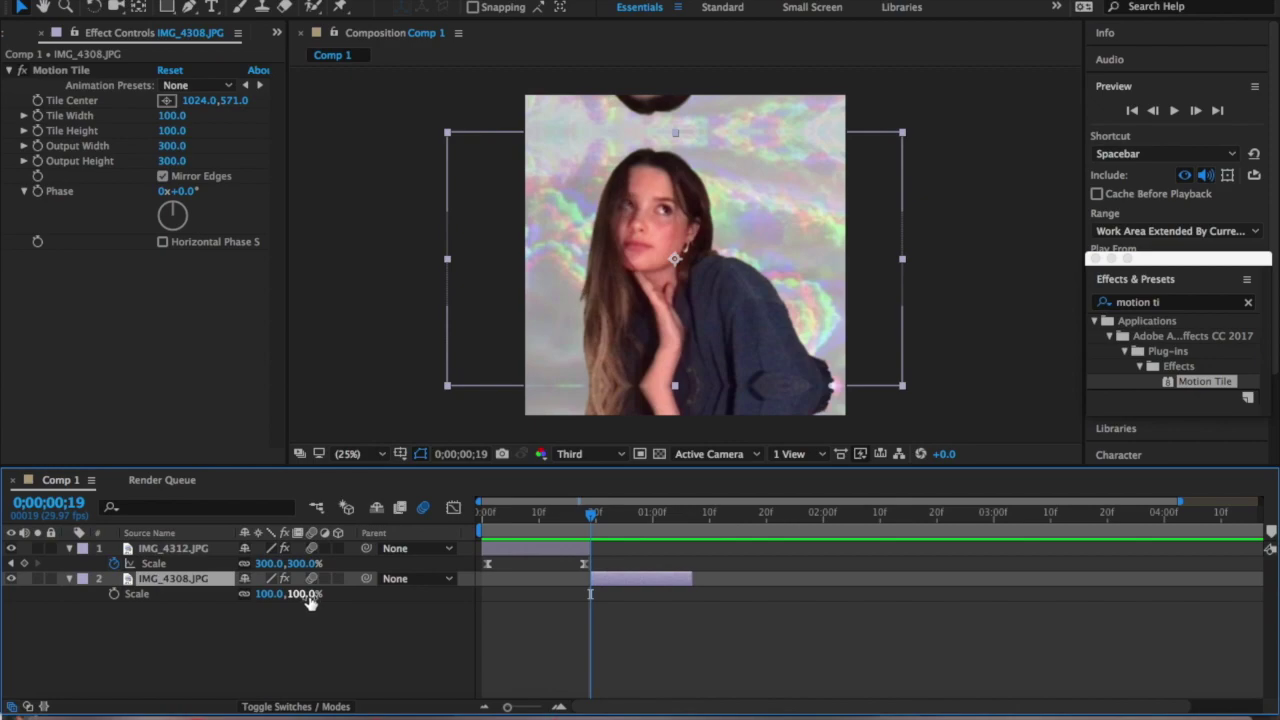
pyautogui.moveTo(308, 598)
pyautogui.mouseDown()
pyautogui.moveTo(326, 598)
pyautogui.moveTo(295, 598)
pyautogui.mouseUp()
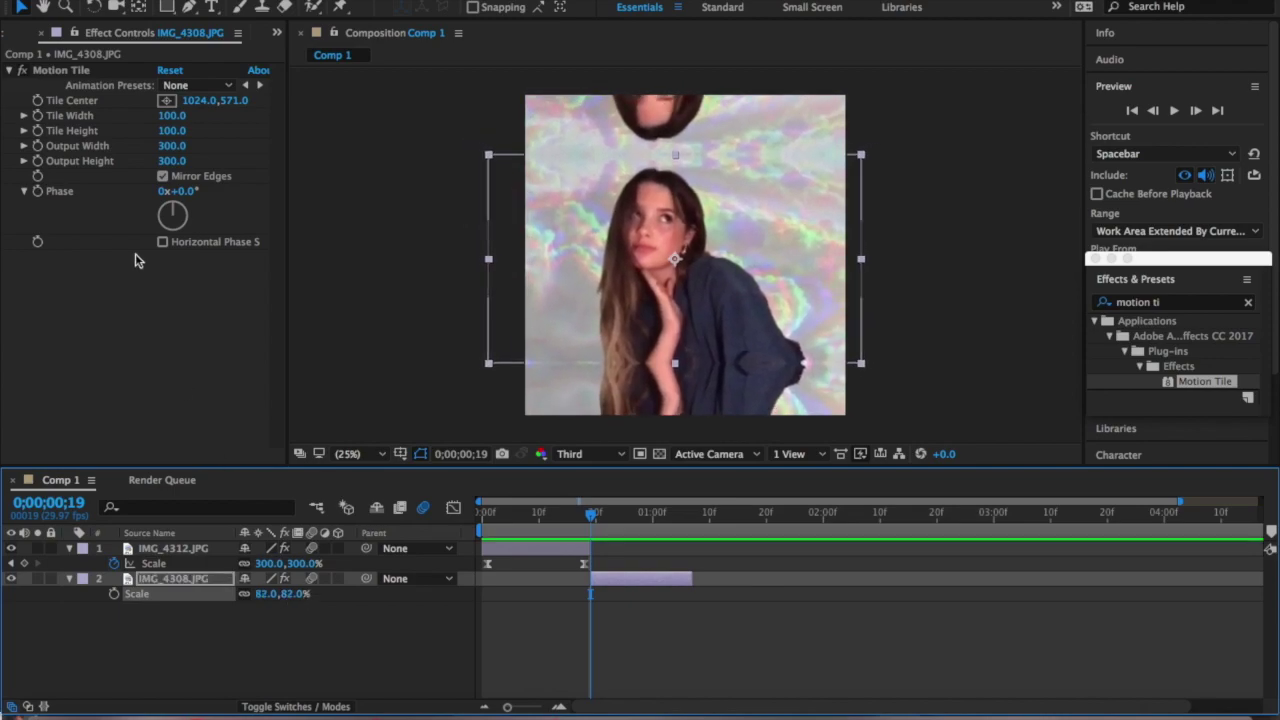
pyautogui.click(163, 176)
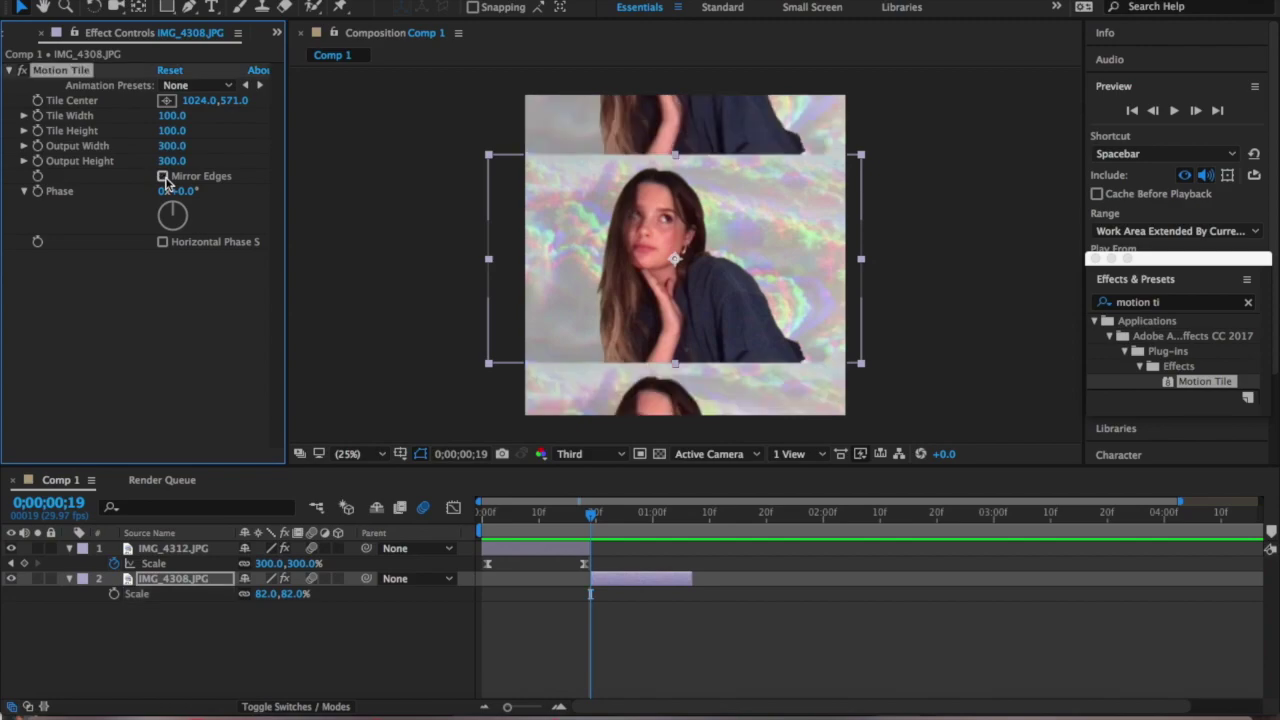
pyautogui.click(163, 176)
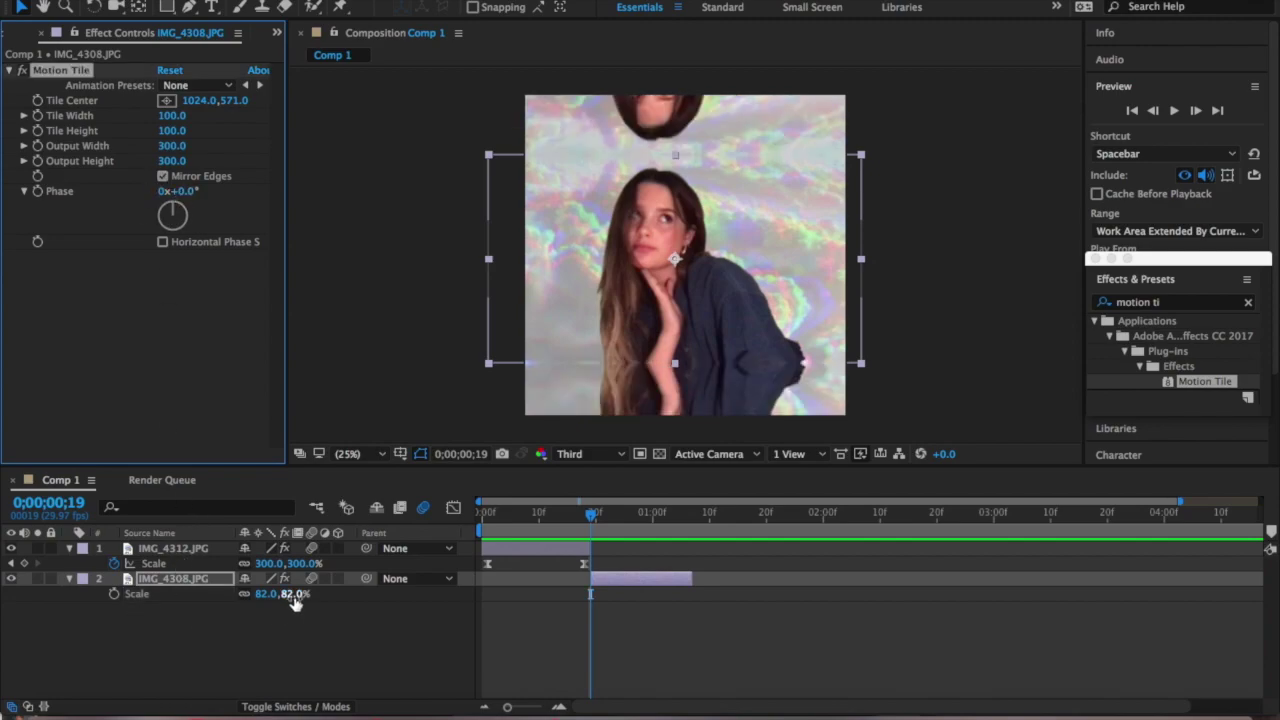
# - Keyframe the IMG_4308.JPG layer's Scale at 74% at 0;00;00;19 and 130% at 0;00;01;02
pyautogui.moveTo(297, 601); pyautogui.dragTo(292, 601)
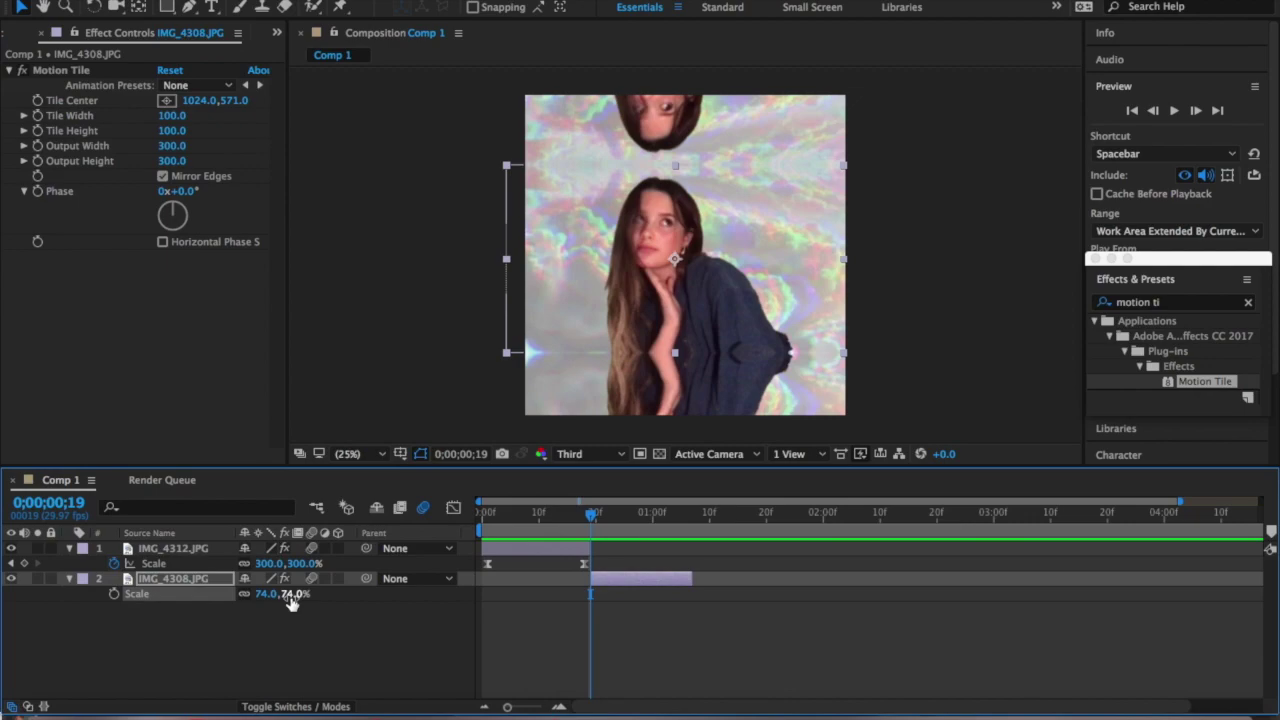
pyautogui.click(114, 594)
pyautogui.moveTo(589, 513); pyautogui.dragTo(664, 524)
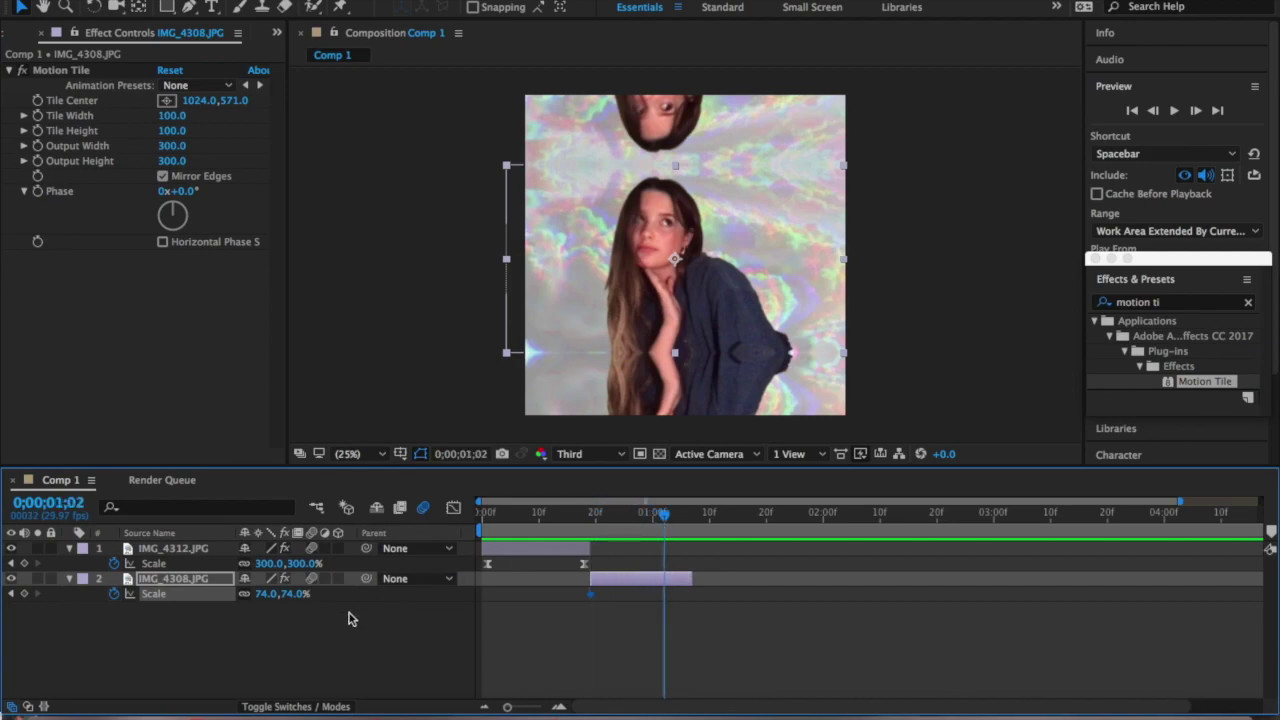
pyautogui.moveTo(292, 595); pyautogui.dragTo(338, 587)
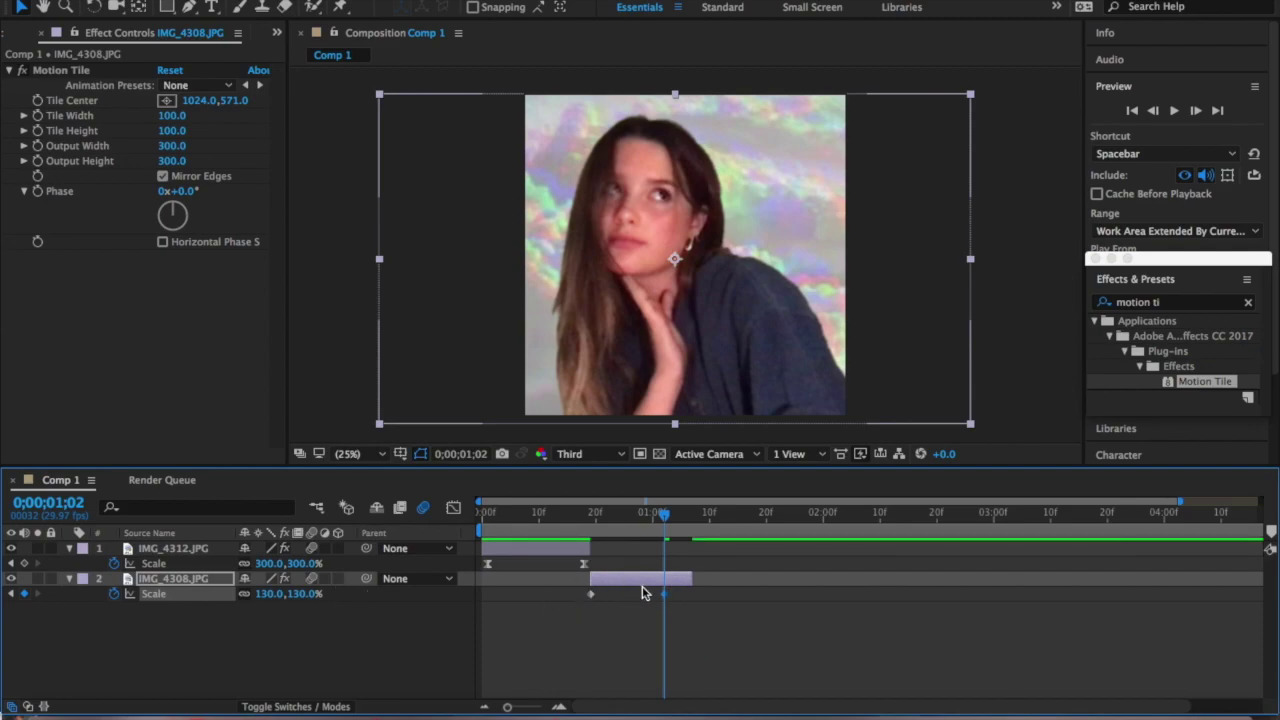
# - Apply Easy Ease to both Scale keyframes of the IMG_4308.JPG layer
pyautogui.click(688, 601)
pyautogui.click(590, 594)
pyautogui.rightClick(591, 598)
pyautogui.moveTo(710, 698)
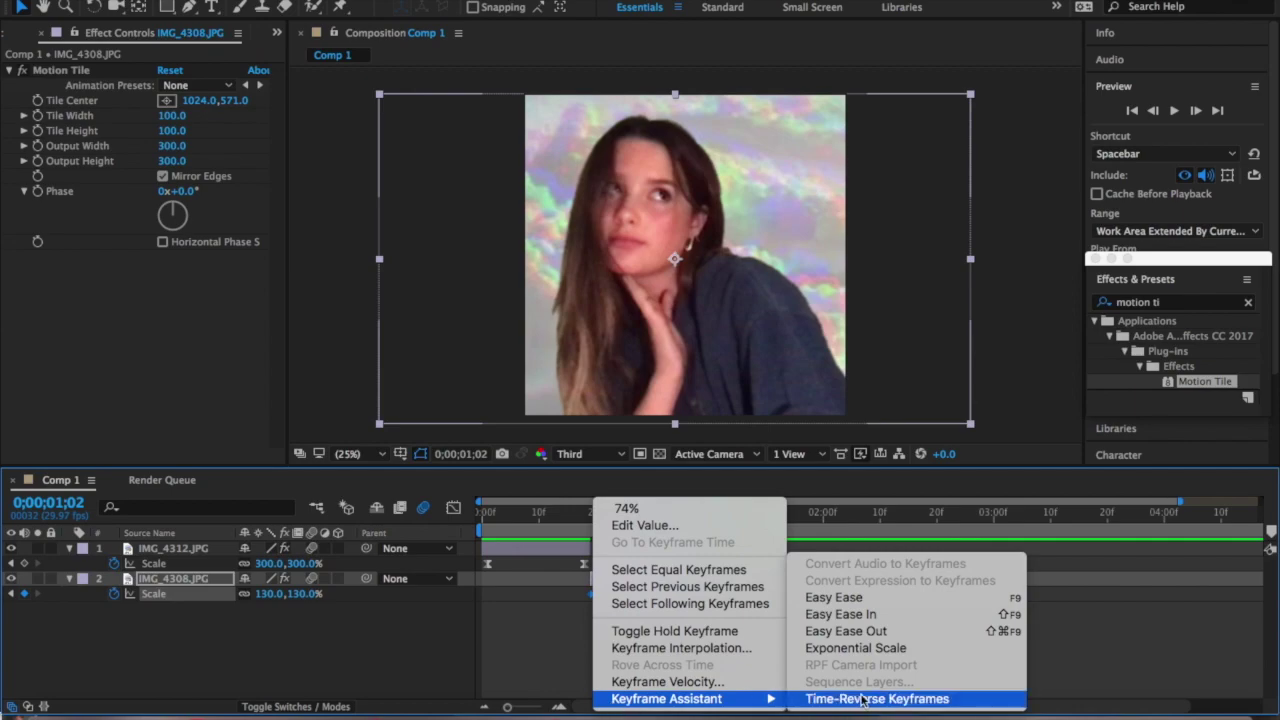
pyautogui.click(833, 597)
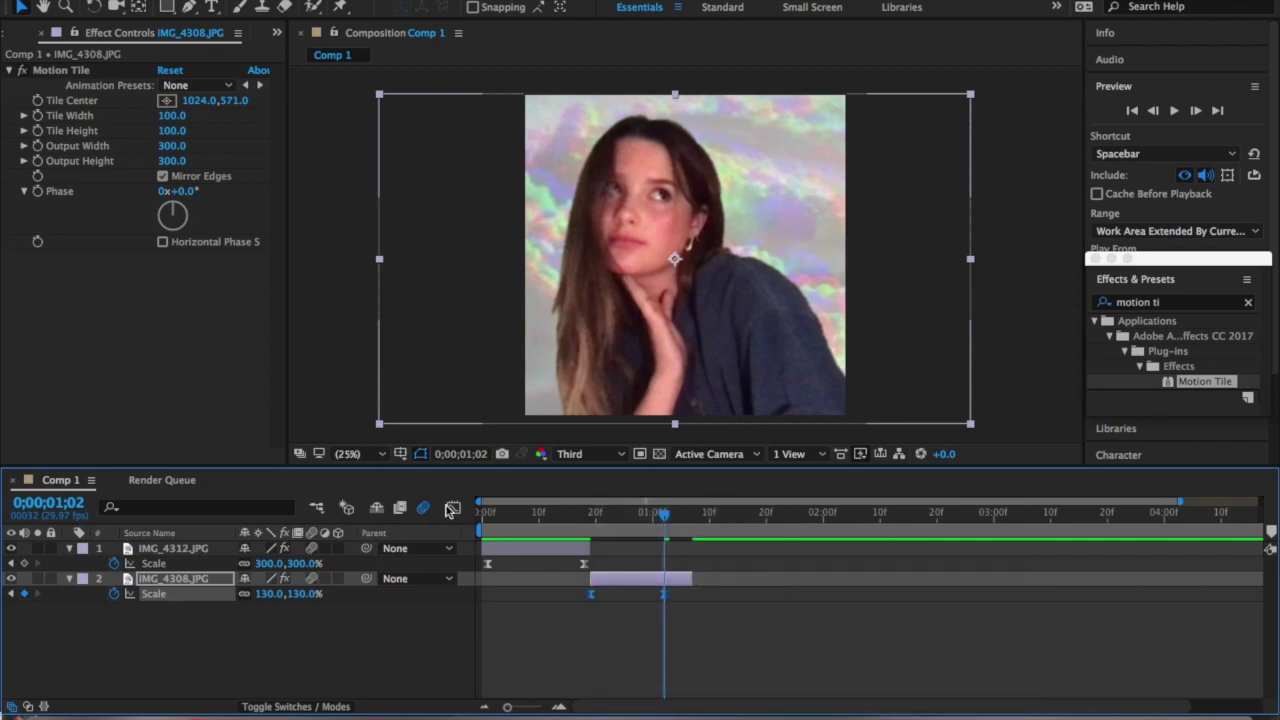
# - Show the IMG_4308.JPG Scale curve in the graph editor, select both keyframes and fit the curve to the view
pyautogui.click(452, 509)
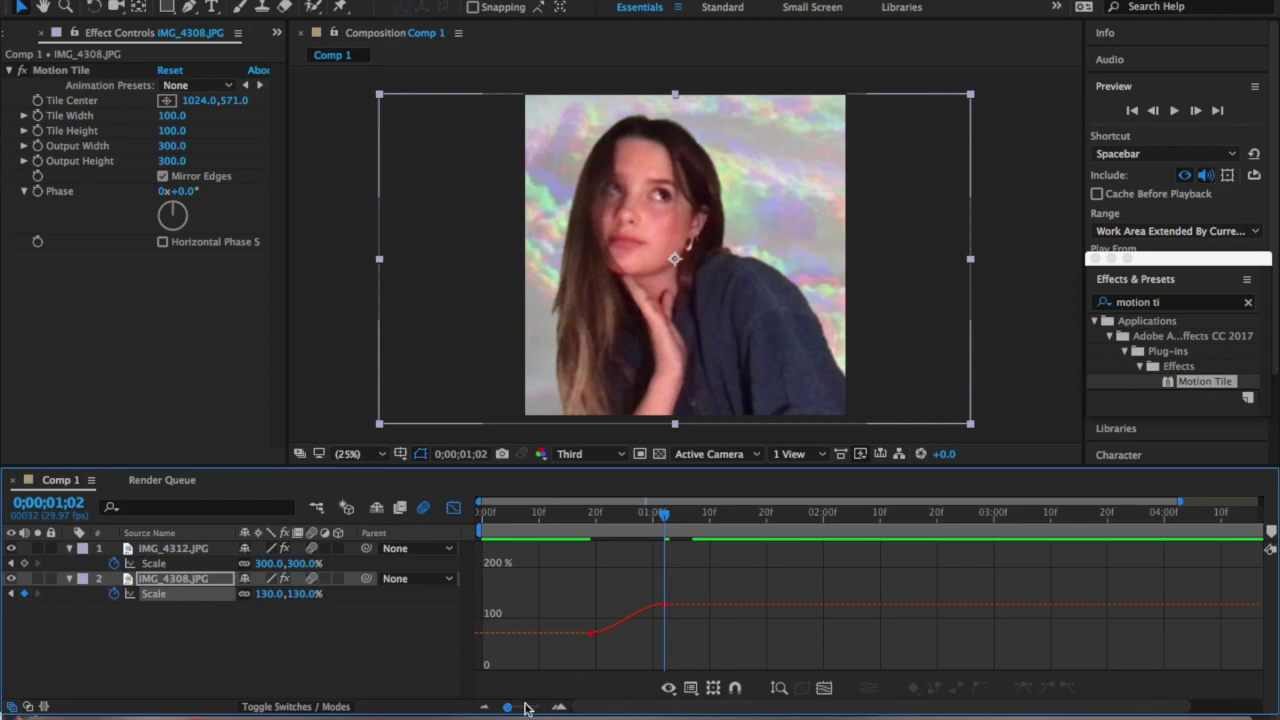
pyautogui.moveTo(507, 707); pyautogui.dragTo(528, 707)
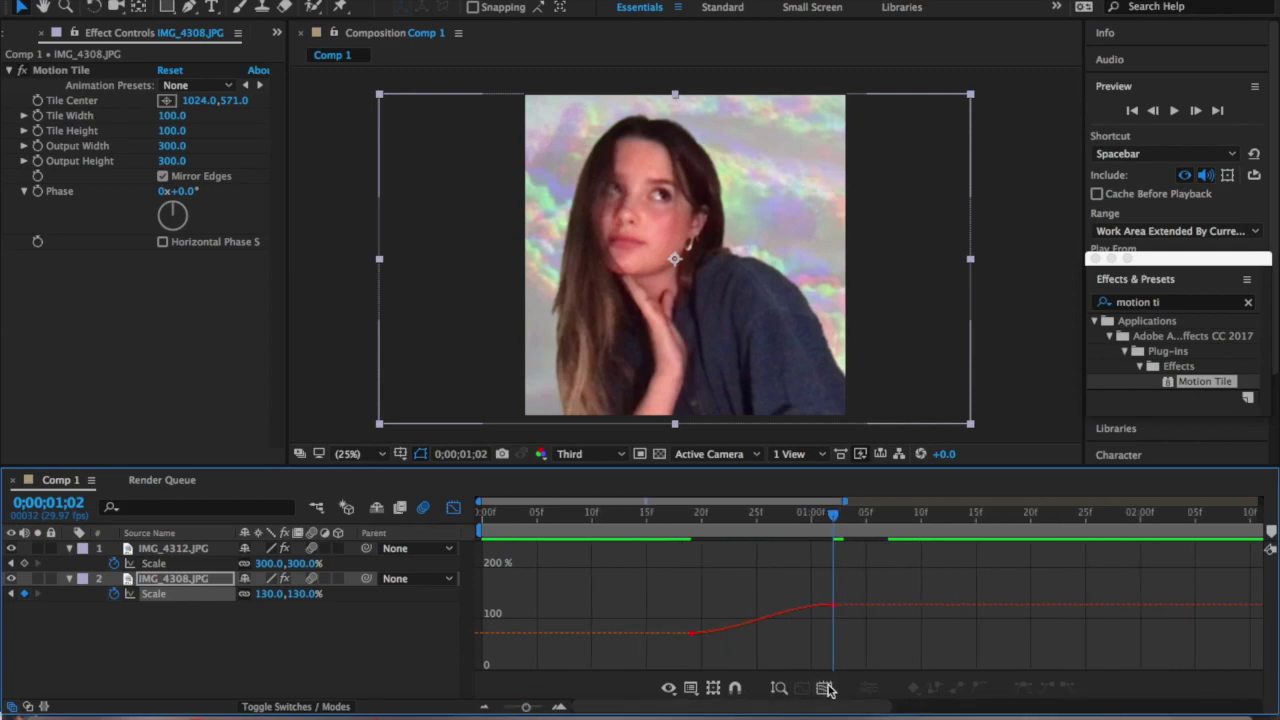
pyautogui.moveTo(860, 590); pyautogui.dragTo(652, 652)
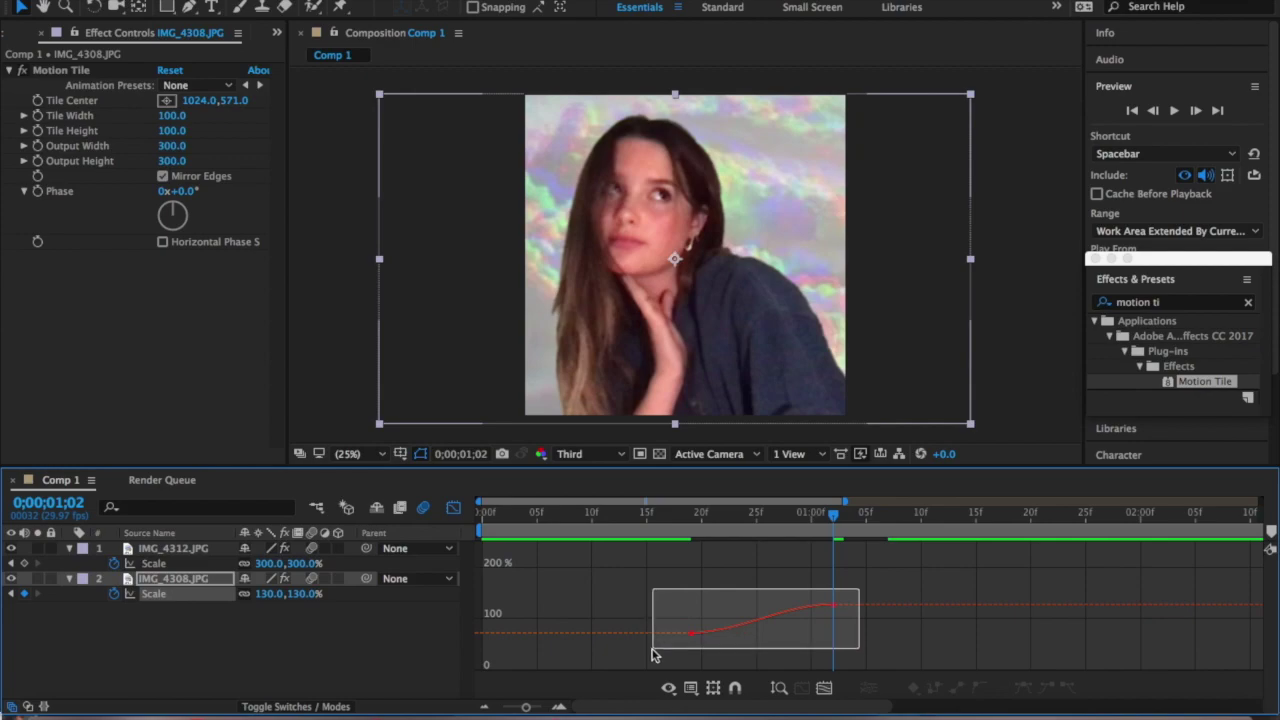
pyautogui.click(823, 689)
pyautogui.moveTo(522, 707); pyautogui.dragTo(529, 710)
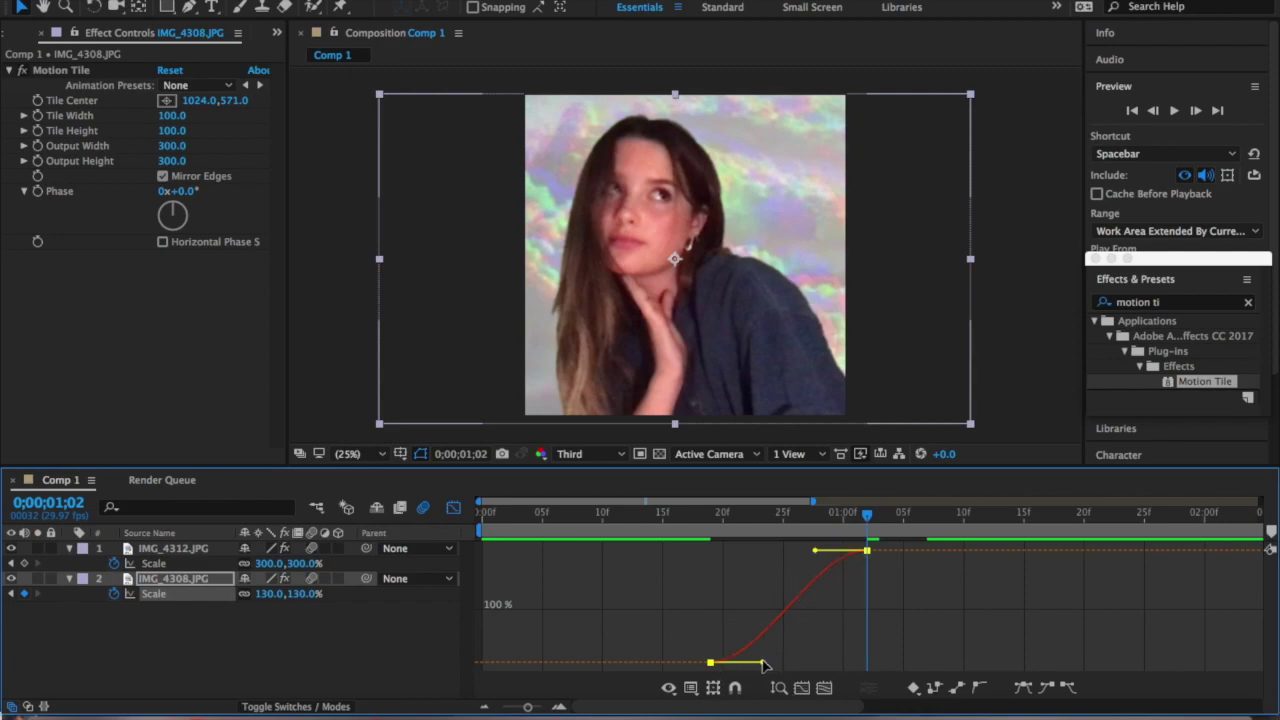
# - Pull the first Scale keyframe's handle steeply up and extend the last keyframe's handle back to about 0;00;00;22 for a decelerating zoom
pyautogui.moveTo(775, 661); pyautogui.dragTo(688, 581)
pyautogui.moveTo(815, 550); pyautogui.dragTo(747, 558)
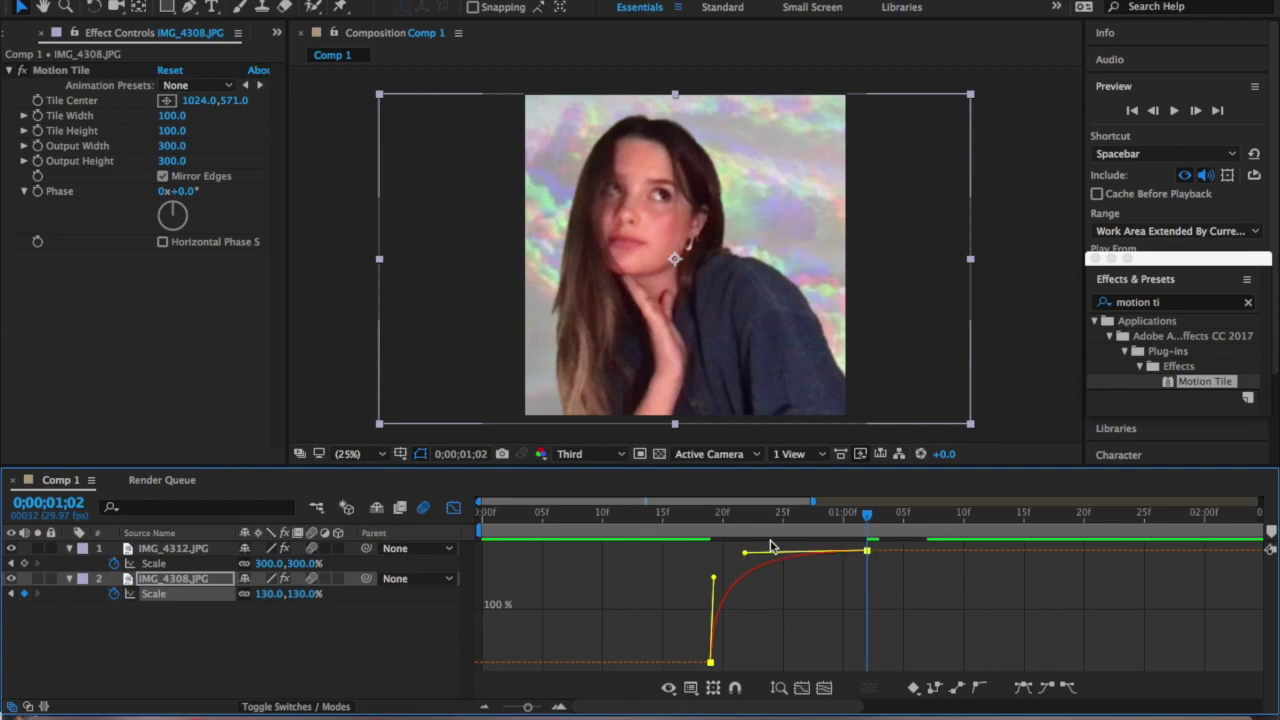
pyautogui.moveTo(745, 553)
pyautogui.mouseDown()
pyautogui.moveTo(729, 554)
pyautogui.moveTo(745, 553)
pyautogui.mouseUp()
# - Play the composition from about 0;00;00;05 to preview the zoom transition between the two photos
pyautogui.moveTo(868, 525); pyautogui.dragTo(540, 545)
pyautogui.press('space')
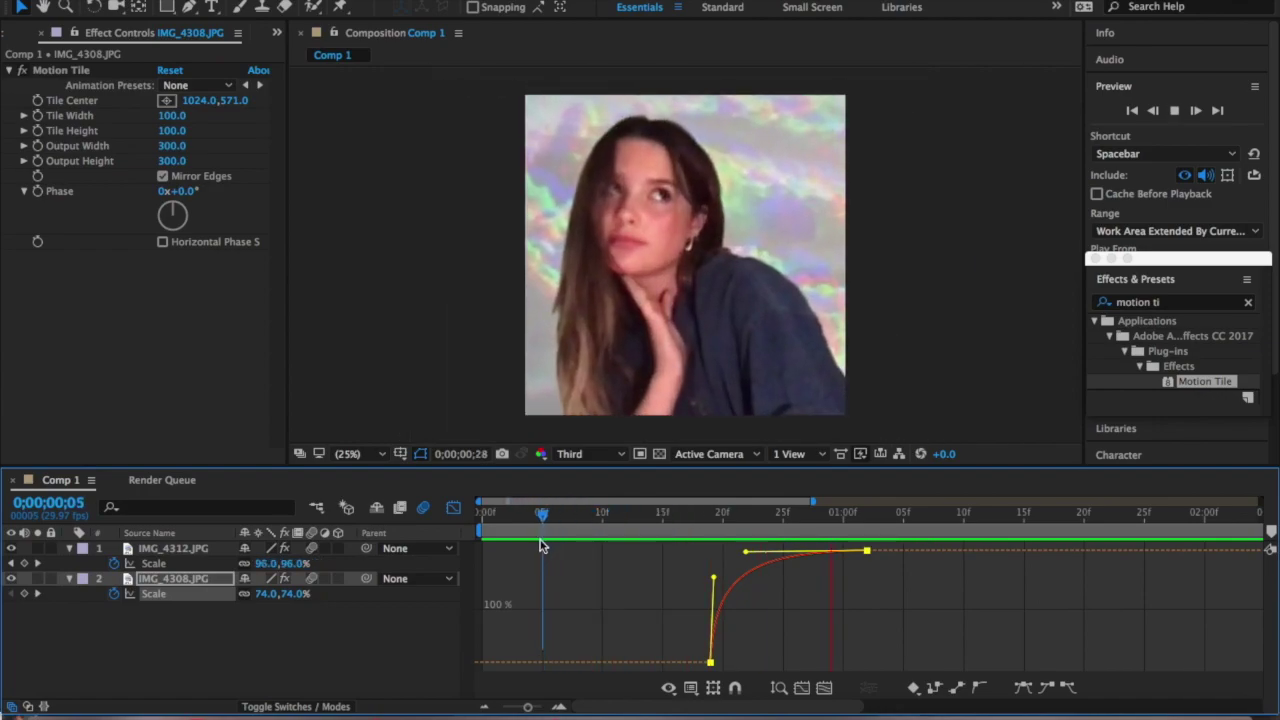
pyautogui.click(578, 512)
pyautogui.press('space')
pyautogui.press('space')
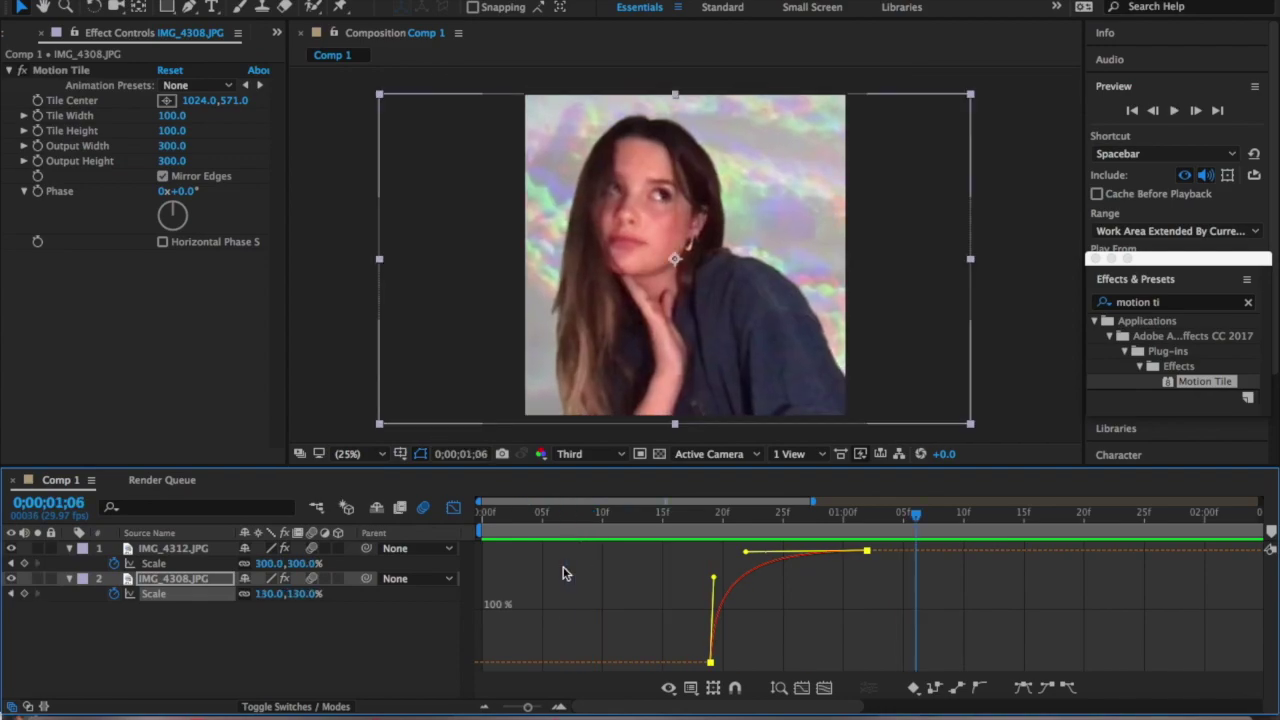
# - Leave the graph editor and return to the layer bars with the timeline zoomed out
pyautogui.click(455, 507)
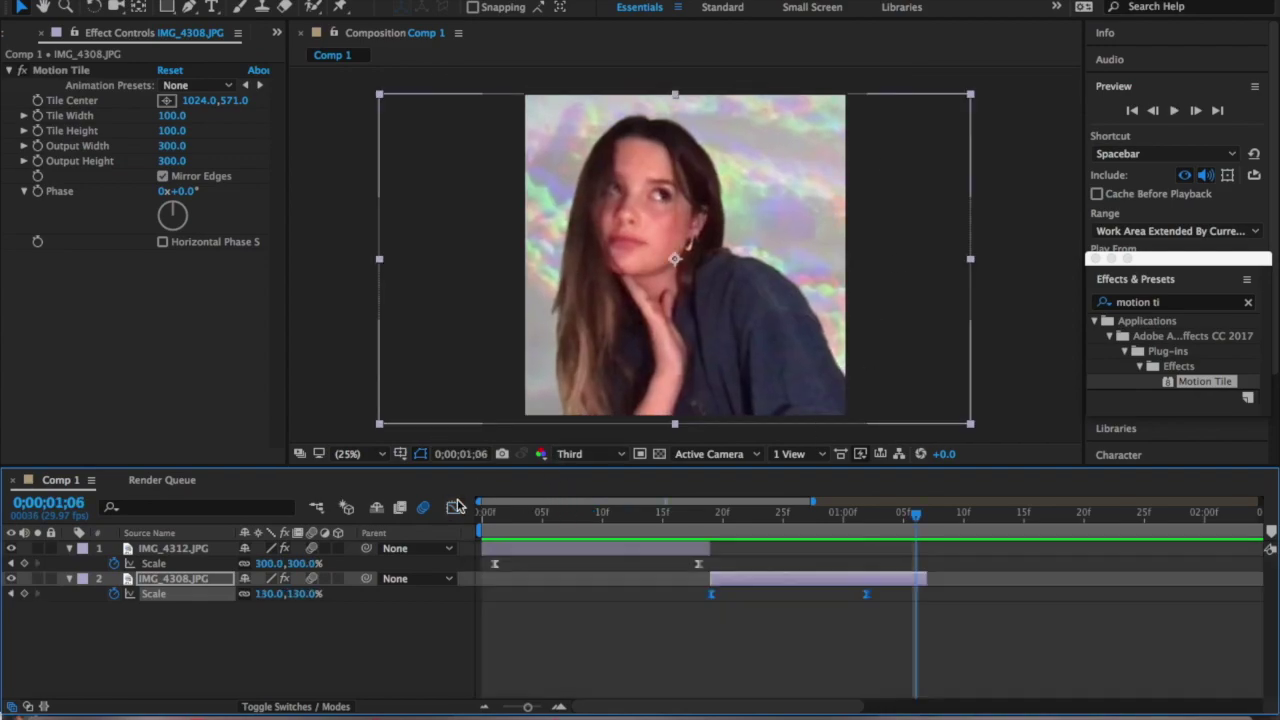
pyautogui.moveTo(528, 706); pyautogui.dragTo(508, 708)
pyautogui.moveTo(680, 534)
pyautogui.mouseDown()
pyautogui.moveTo(488, 533)
pyautogui.moveTo(672, 522)
pyautogui.mouseUp()
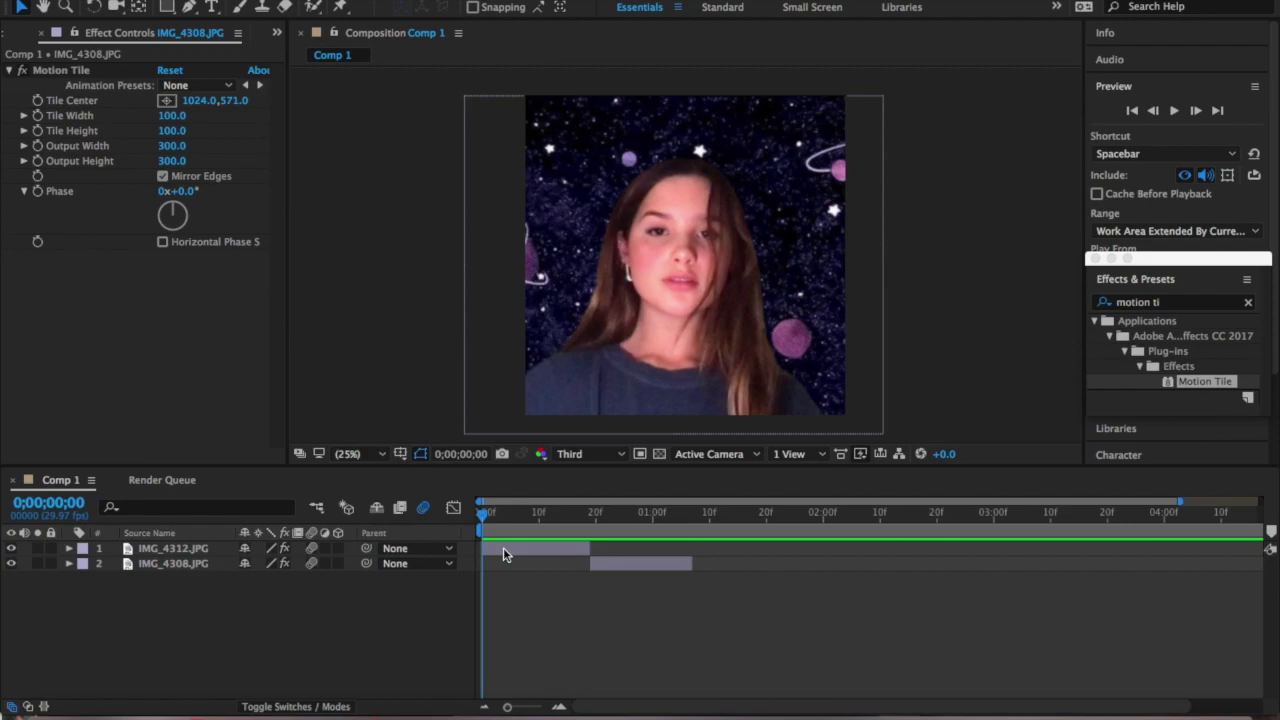
# - Reveal the IMG_4312.JPG layer's Rotation and set a 0° keyframe at 0;00;00;07
pyautogui.click(504, 555)
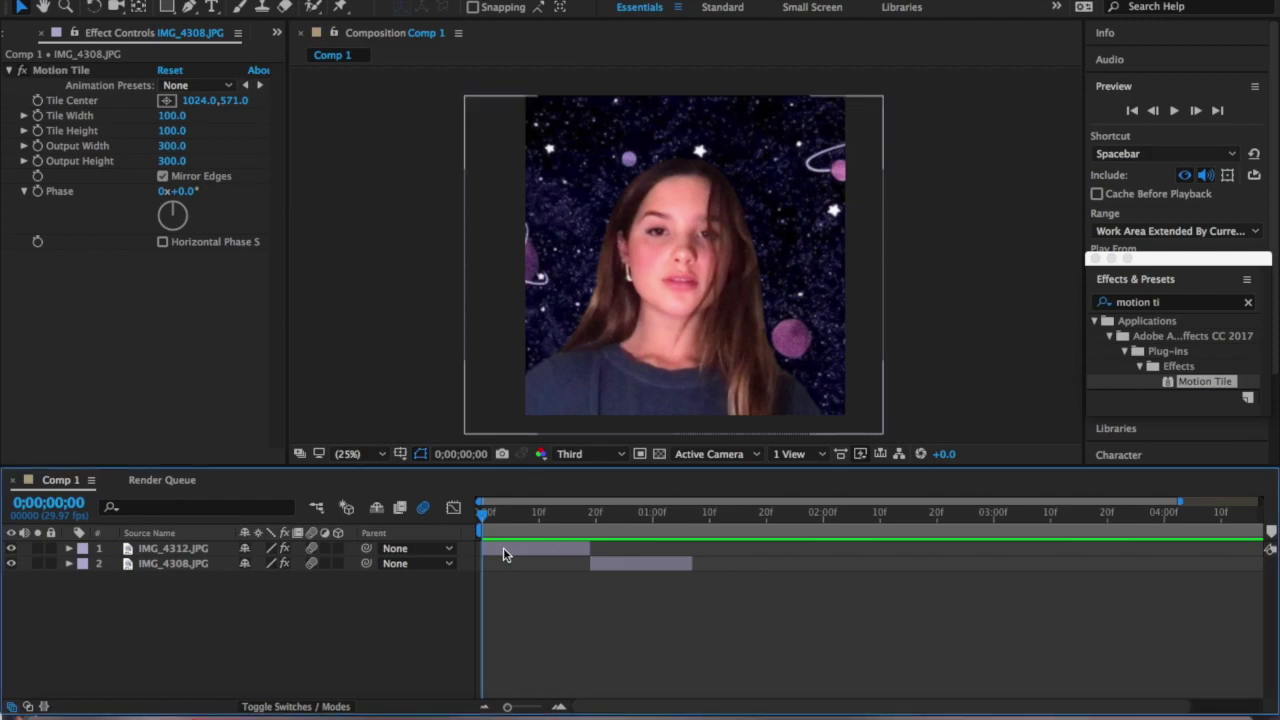
pyautogui.click(504, 550)
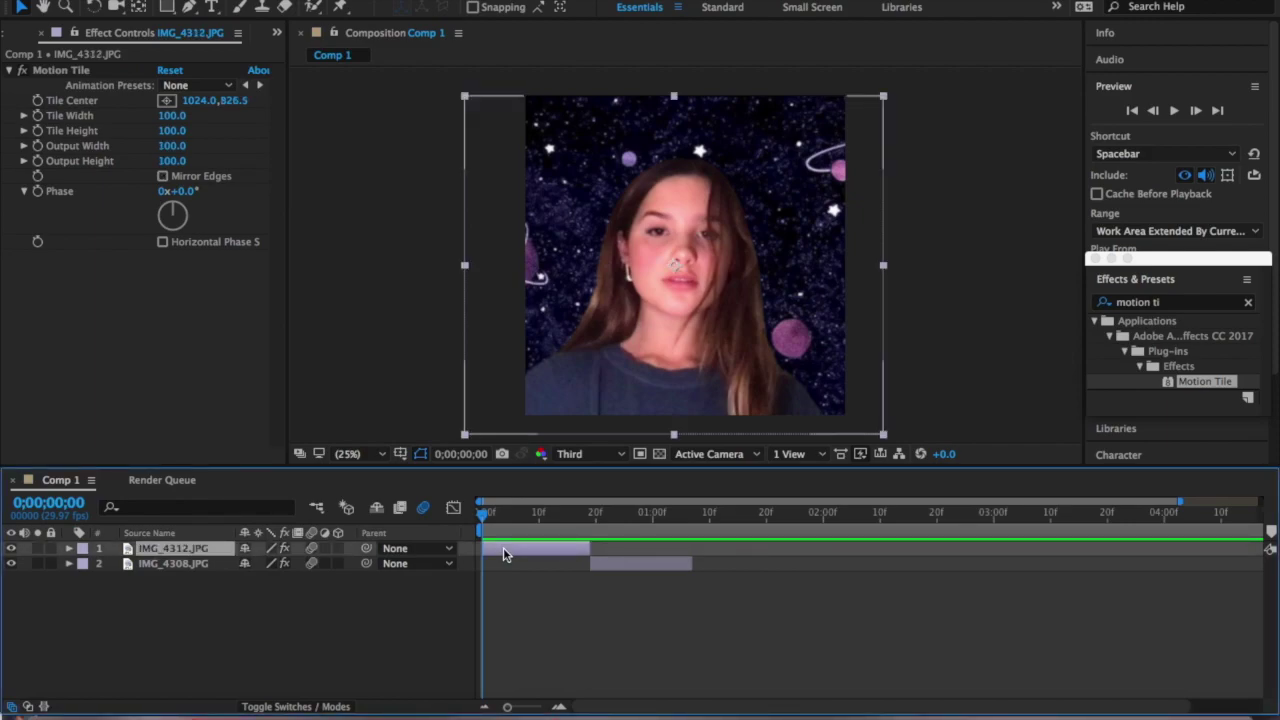
pyautogui.press('r')
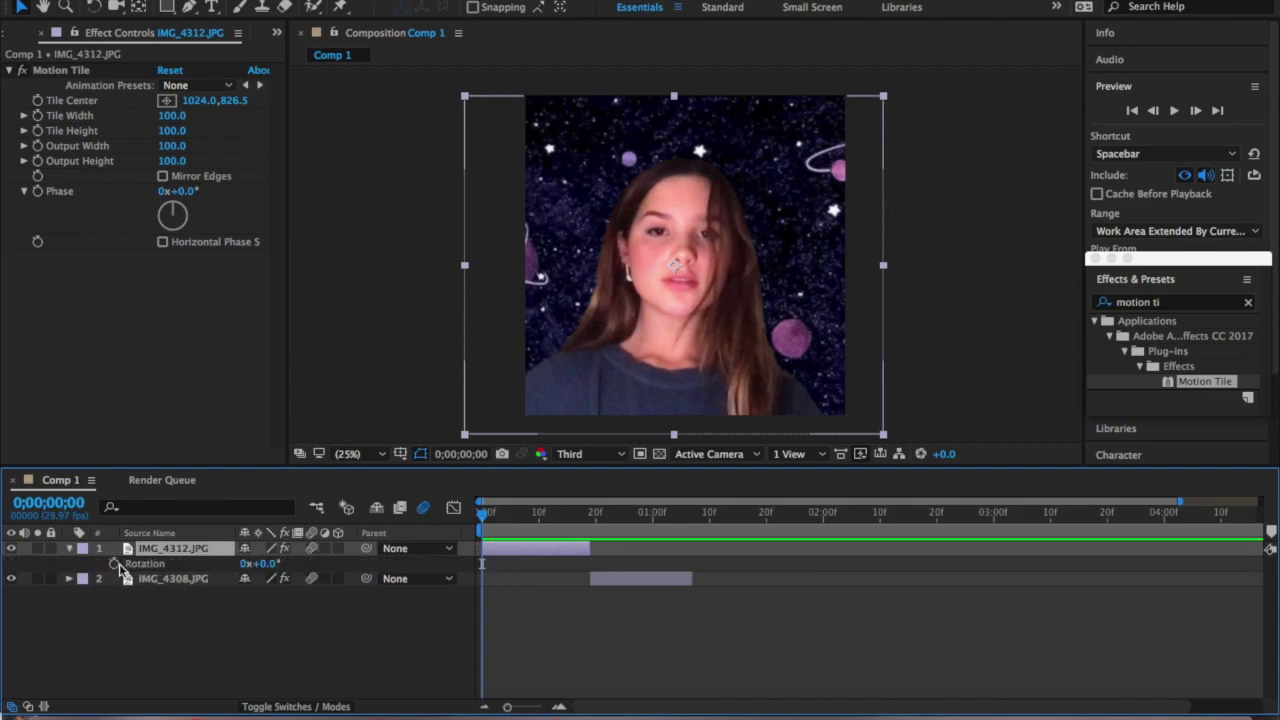
pyautogui.moveTo(485, 514); pyautogui.dragTo(522, 514)
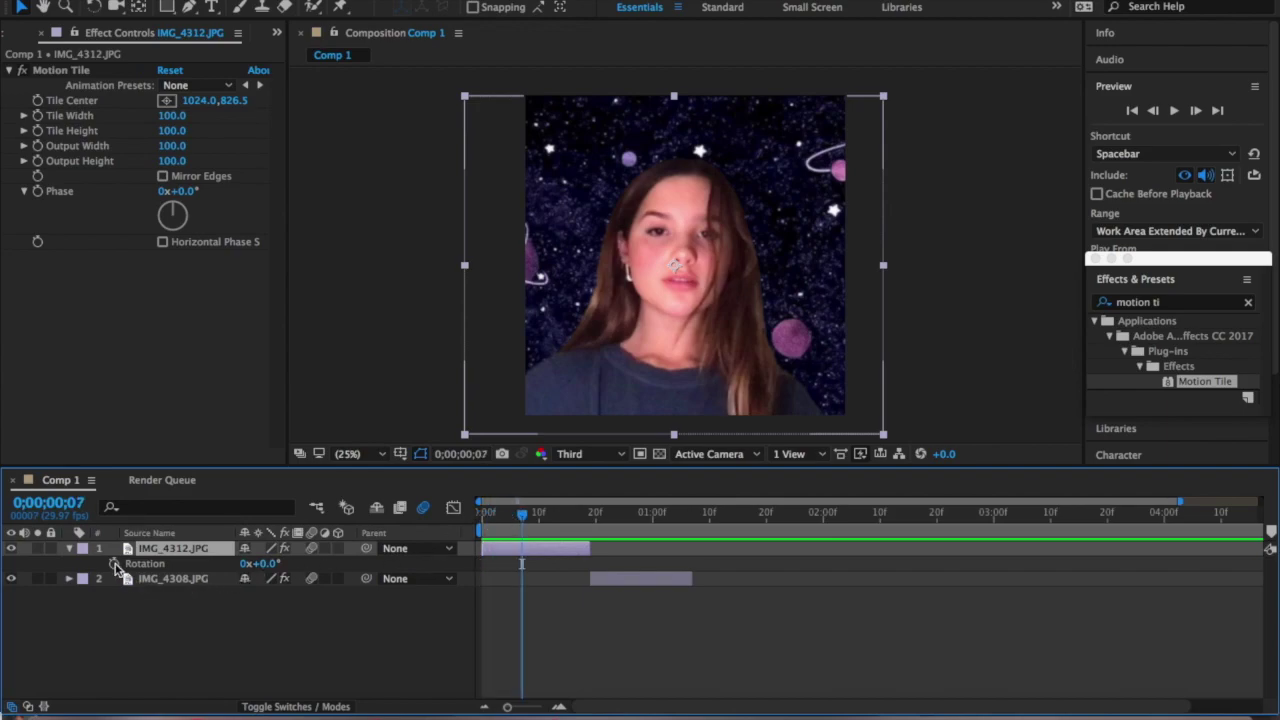
pyautogui.click(114, 563)
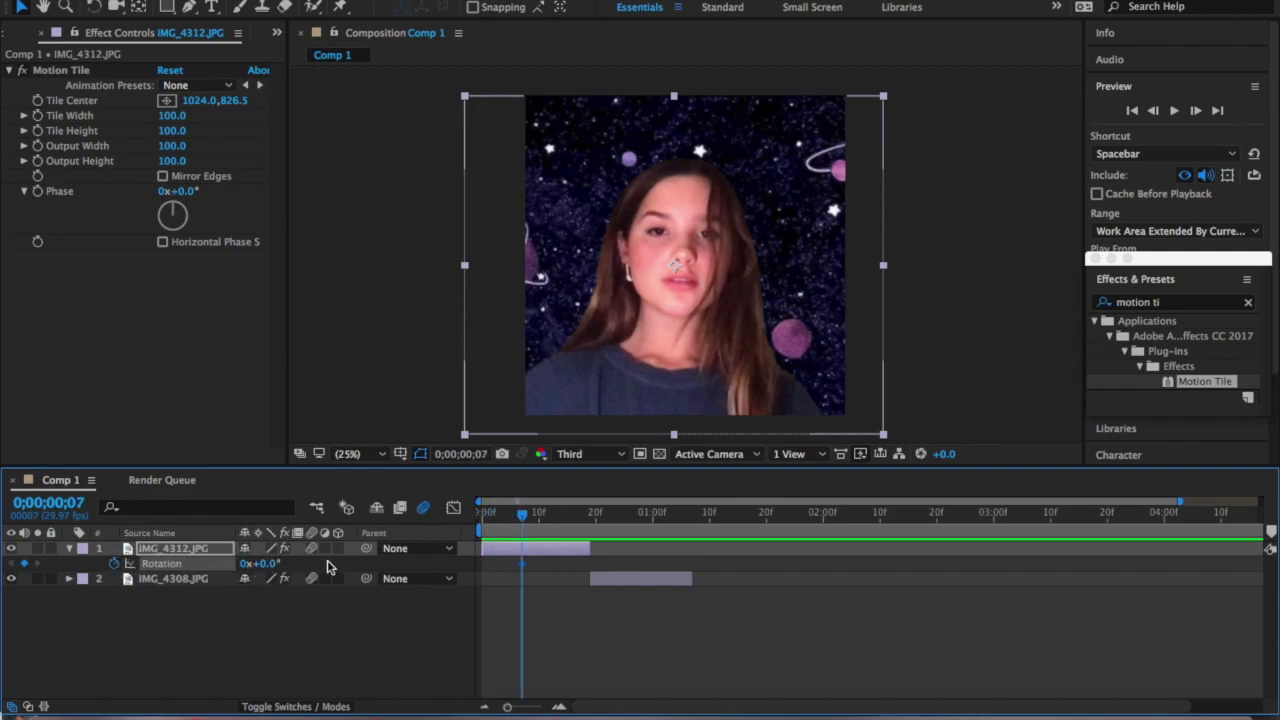
# - Set the IMG_4312.JPG layer's Rotation to 150° at 0;00;00;18
pyautogui.moveTo(524, 516); pyautogui.dragTo(586, 520)
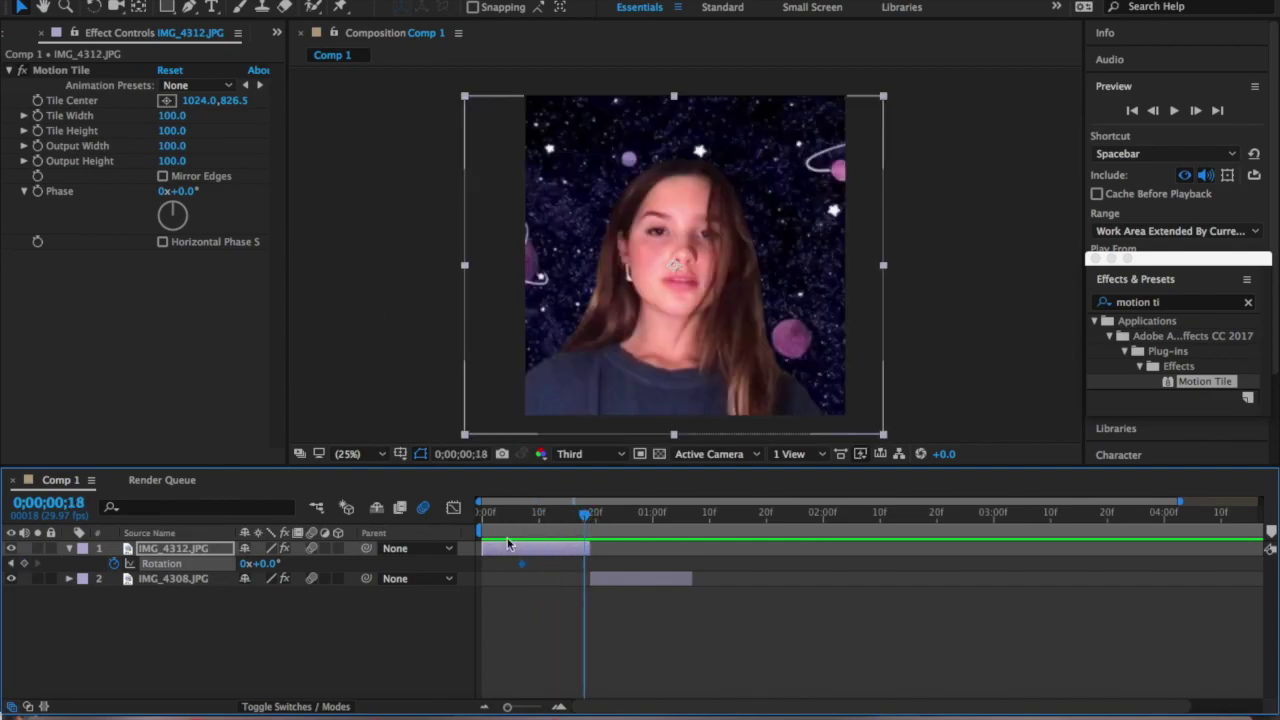
pyautogui.click(266, 565)
pyautogui.write('150')
pyautogui.click(552, 599)
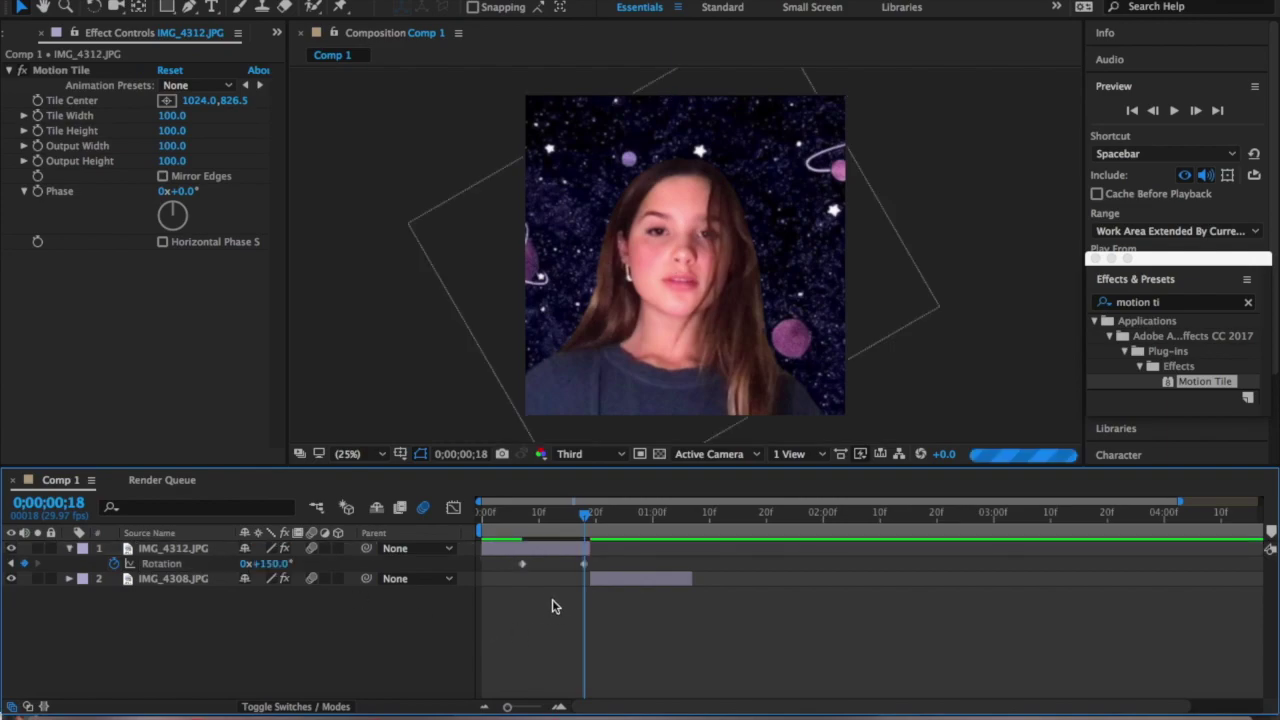
# - Set the IMG_4312.JPG Motion Tile output width and height to 300 and enable Mirror Edges
pyautogui.click(170, 146)
pyautogui.write('300')
pyautogui.press('Tab')
pyautogui.write('300')
pyautogui.click(162, 176)
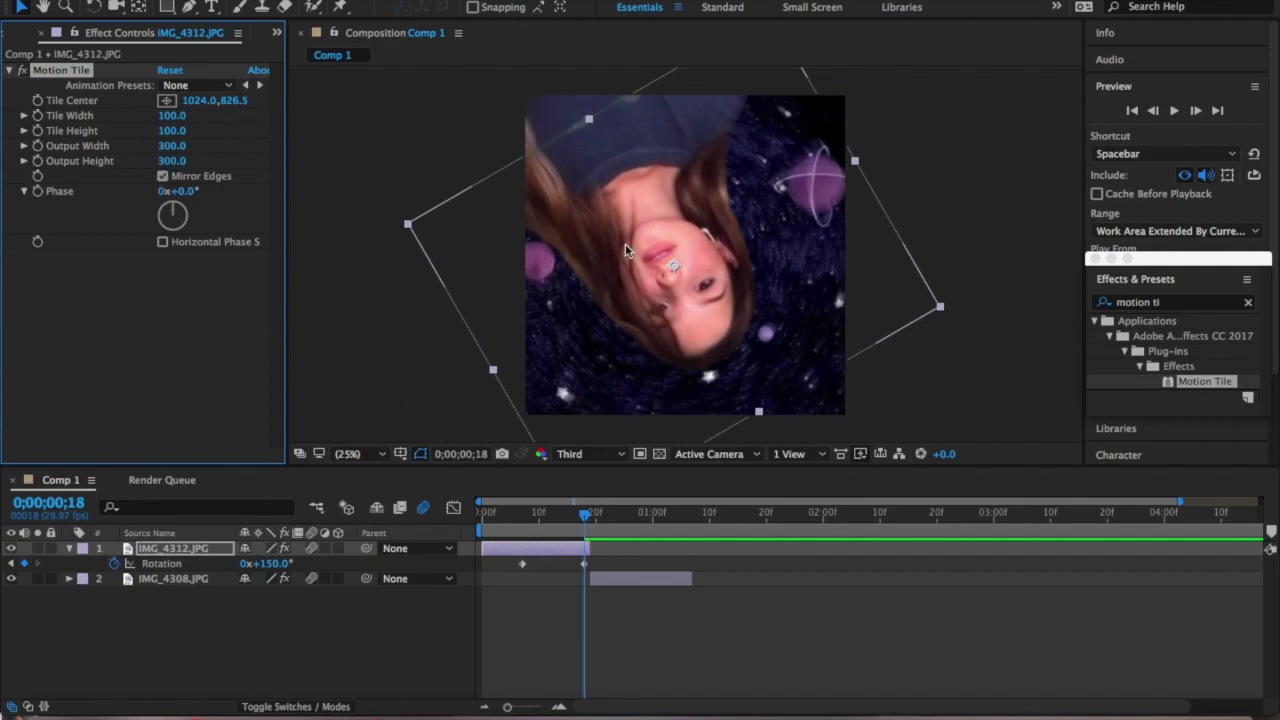
# - Apply Easy Ease to both Rotation keyframes of the IMG_4312.JPG layer
pyautogui.moveTo(583, 521); pyautogui.dragTo(520, 545)
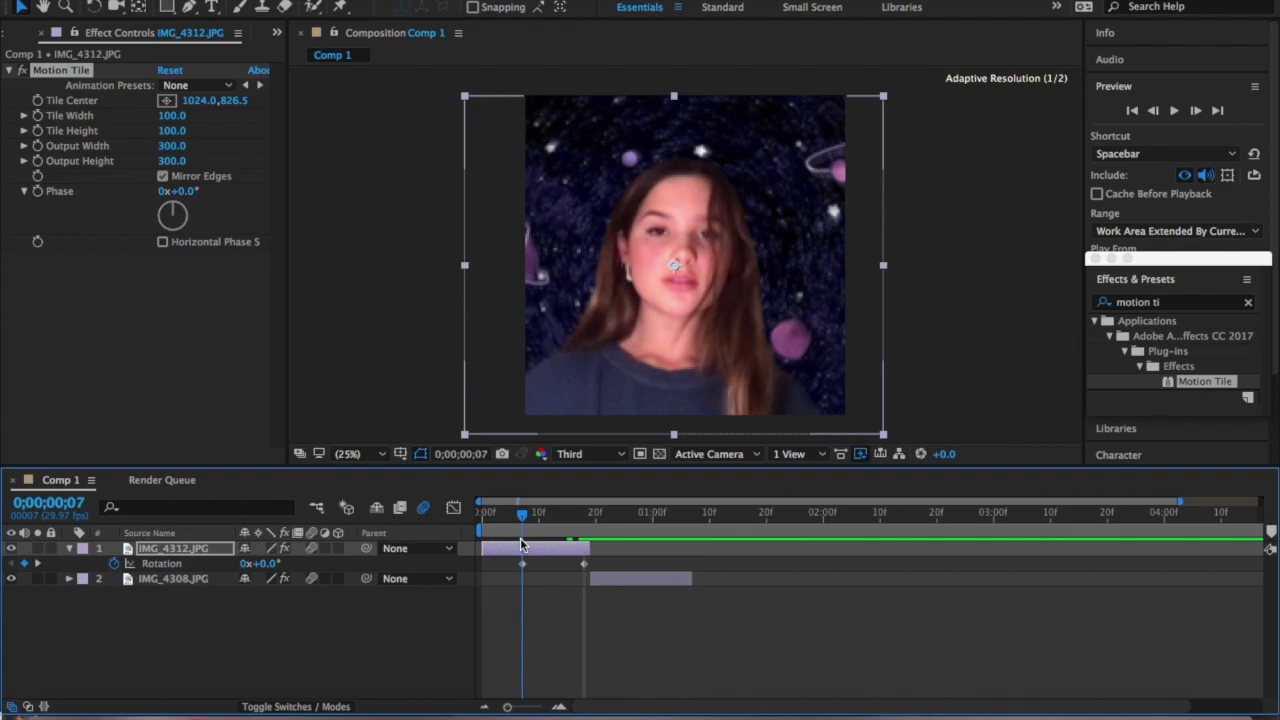
pyautogui.click(584, 563)
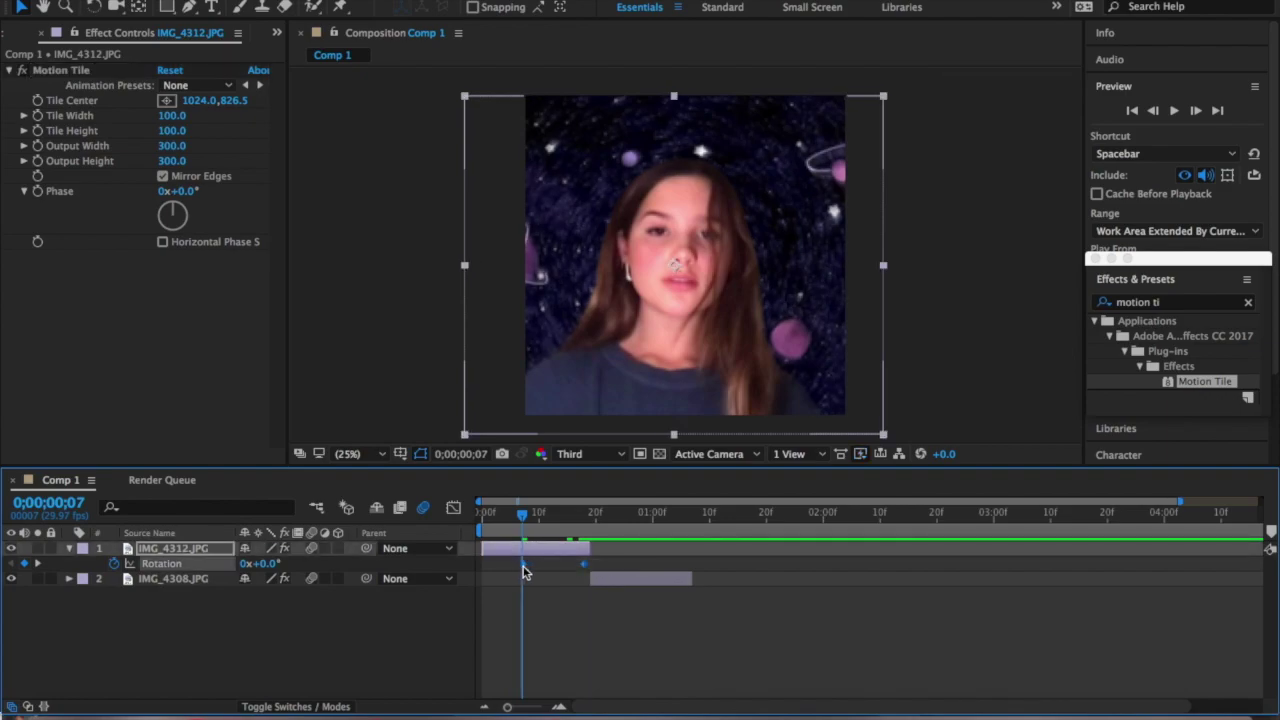
pyautogui.rightClick(524, 565)
pyautogui.moveTo(660, 698)
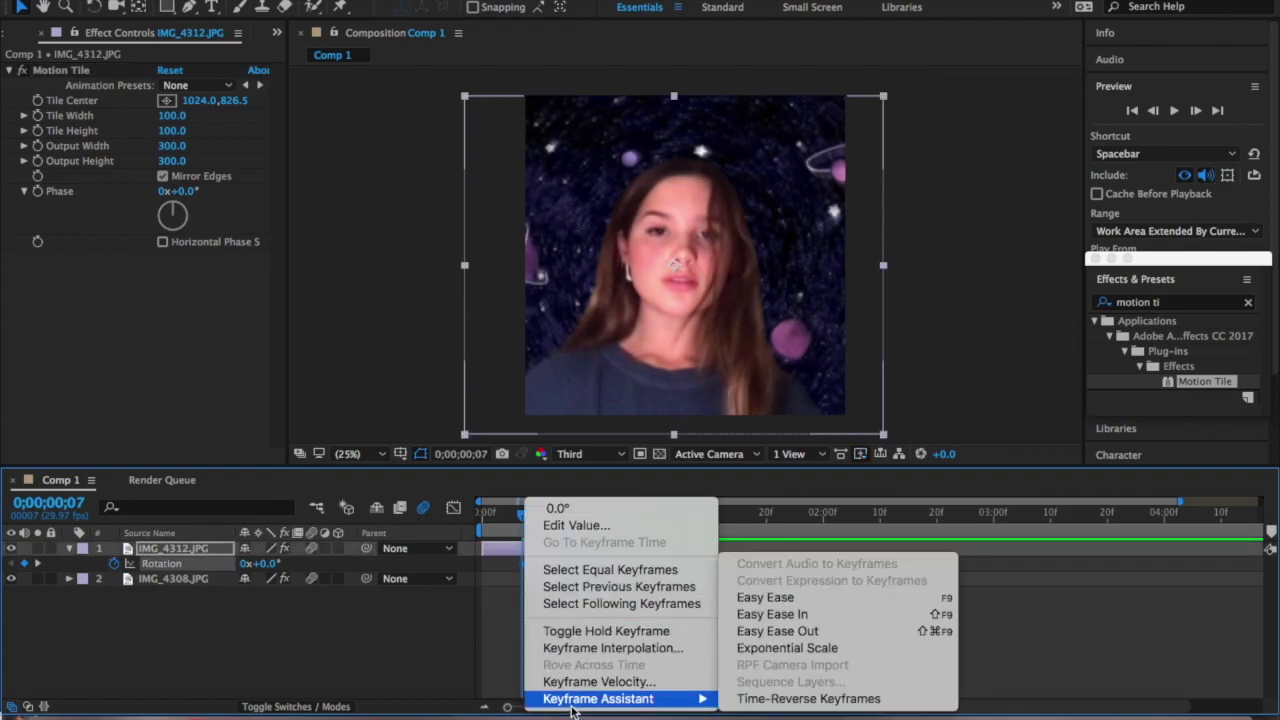
pyautogui.click(752, 598)
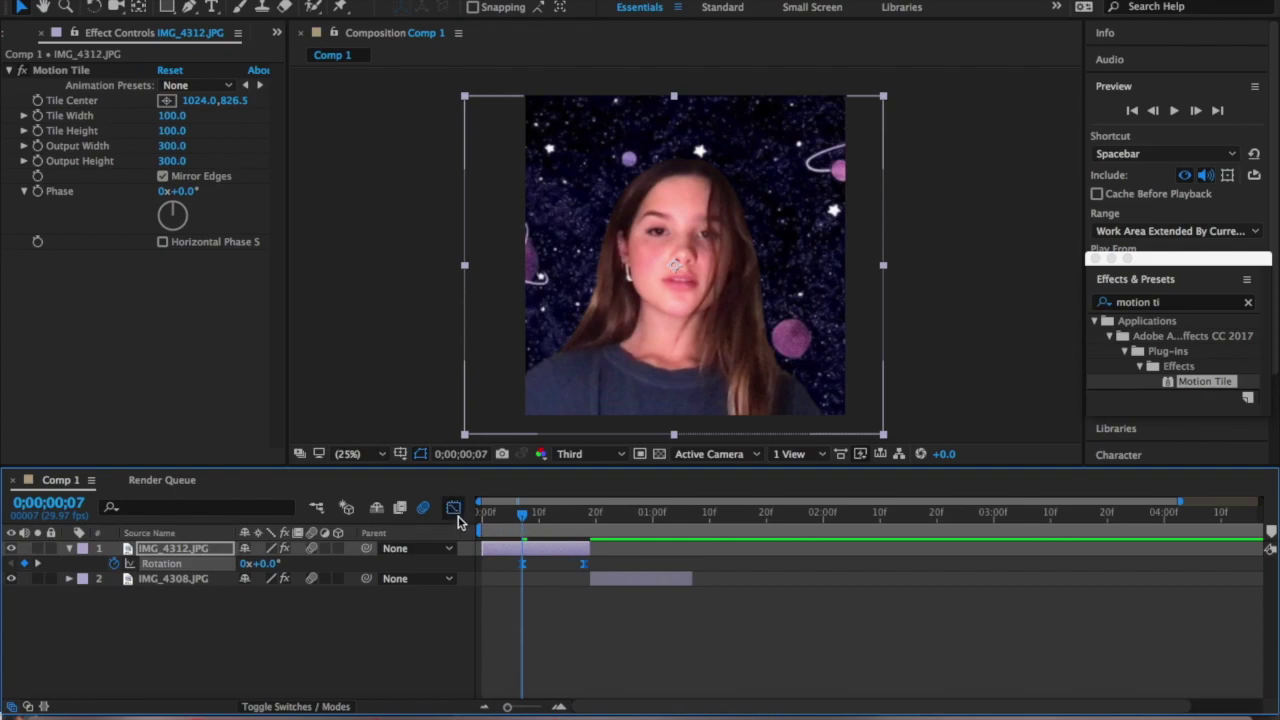
# - In the graph editor, extend the first Rotation keyframe's handle to about 0;00;00;14 and pull the last one's steeply down to about 50°
pyautogui.click(453, 507)
pyautogui.click(826, 690)
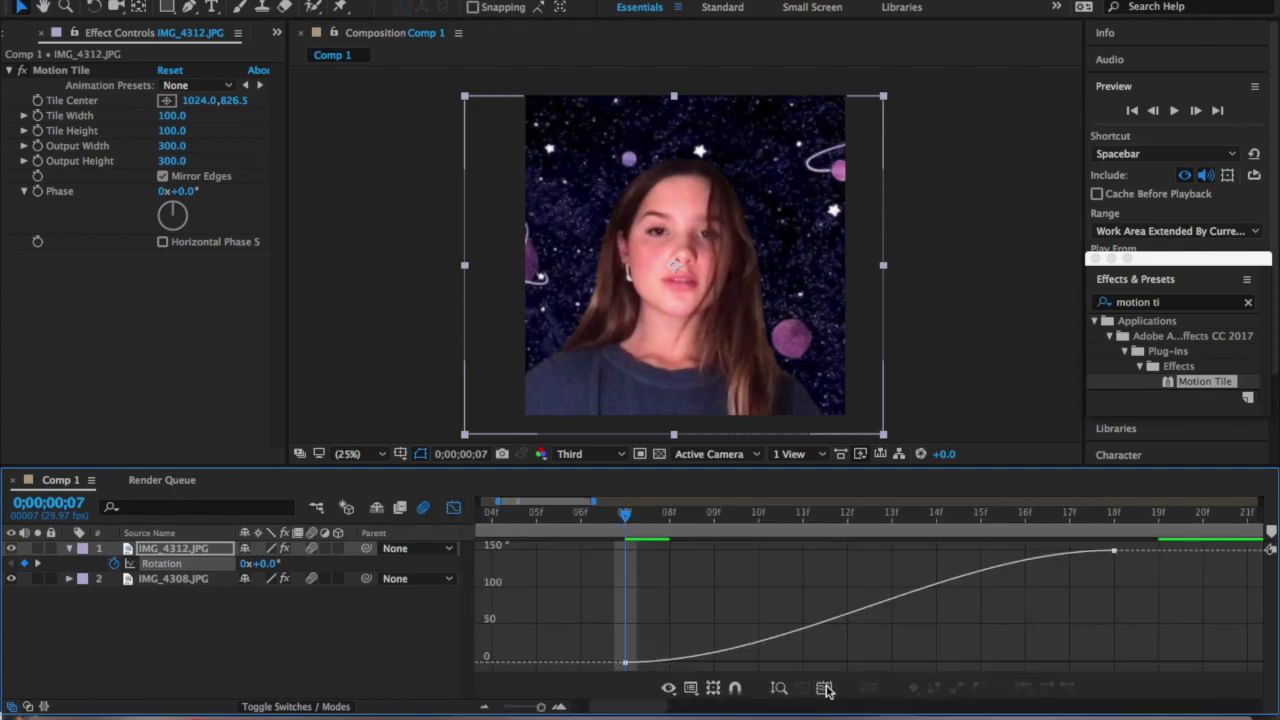
pyautogui.moveTo(524, 708); pyautogui.dragTo(516, 708)
pyautogui.click(610, 662)
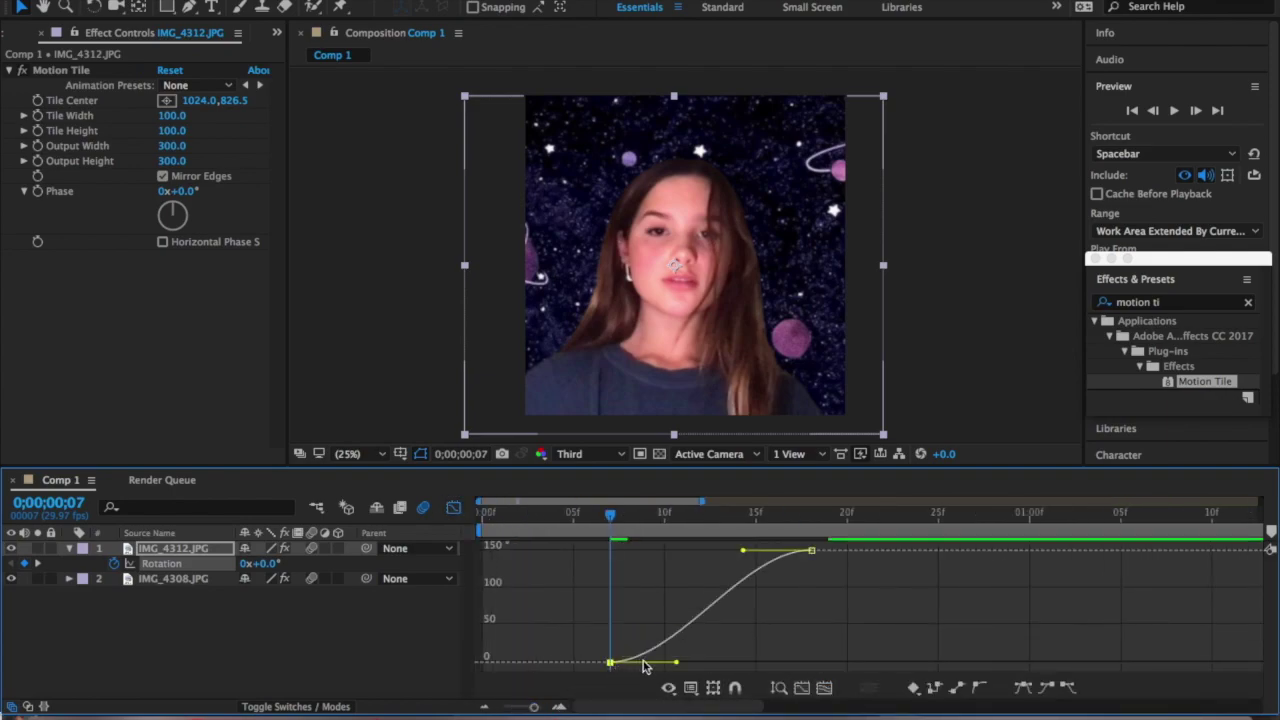
pyautogui.moveTo(677, 663); pyautogui.dragTo(731, 662)
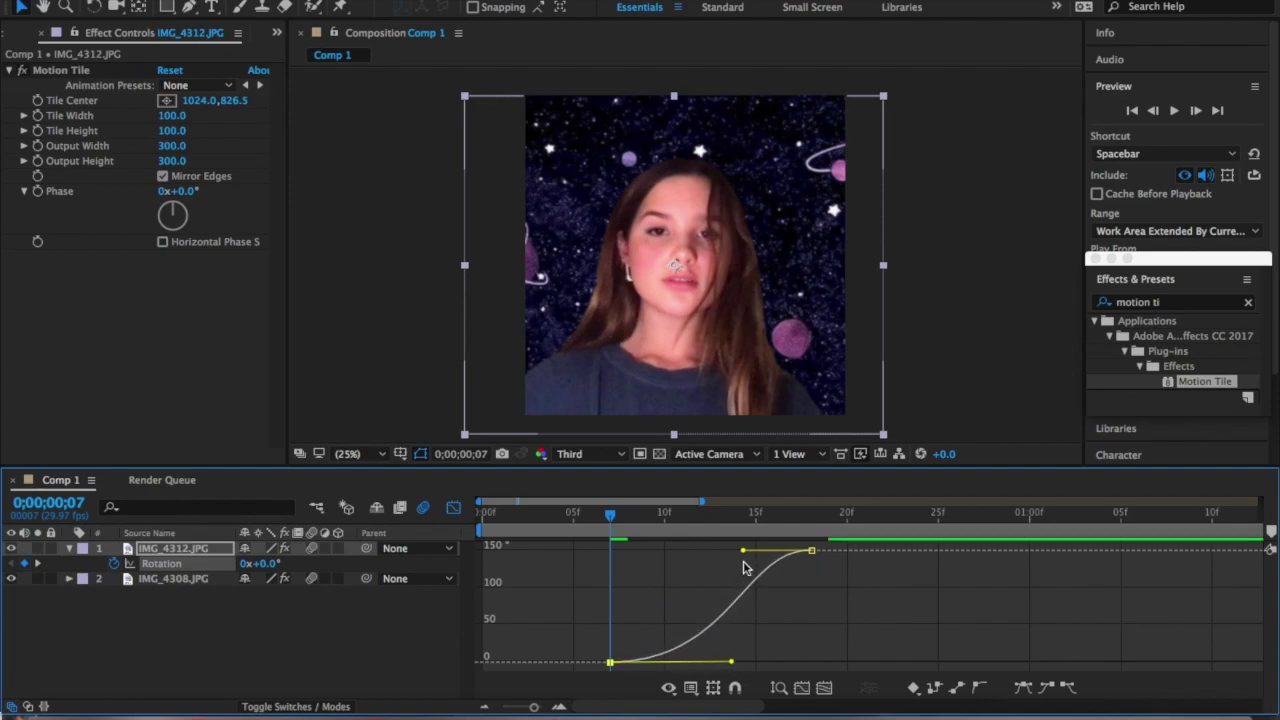
pyautogui.moveTo(743, 552); pyautogui.dragTo(827, 628)
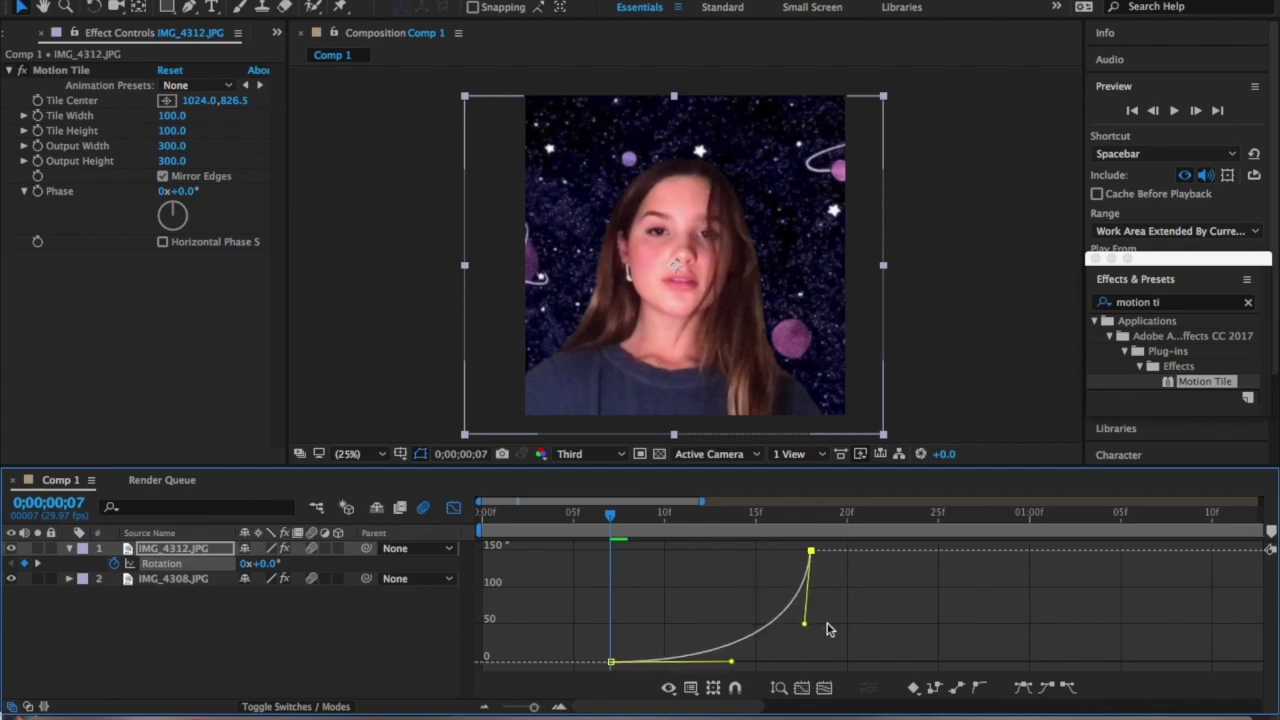
# - Preview the IMG_4312.JPG rotation from 0;00;00;00, check the frame at 0;00;00;18 and leave the graph editor
pyautogui.moveTo(536, 710); pyautogui.dragTo(515, 710)
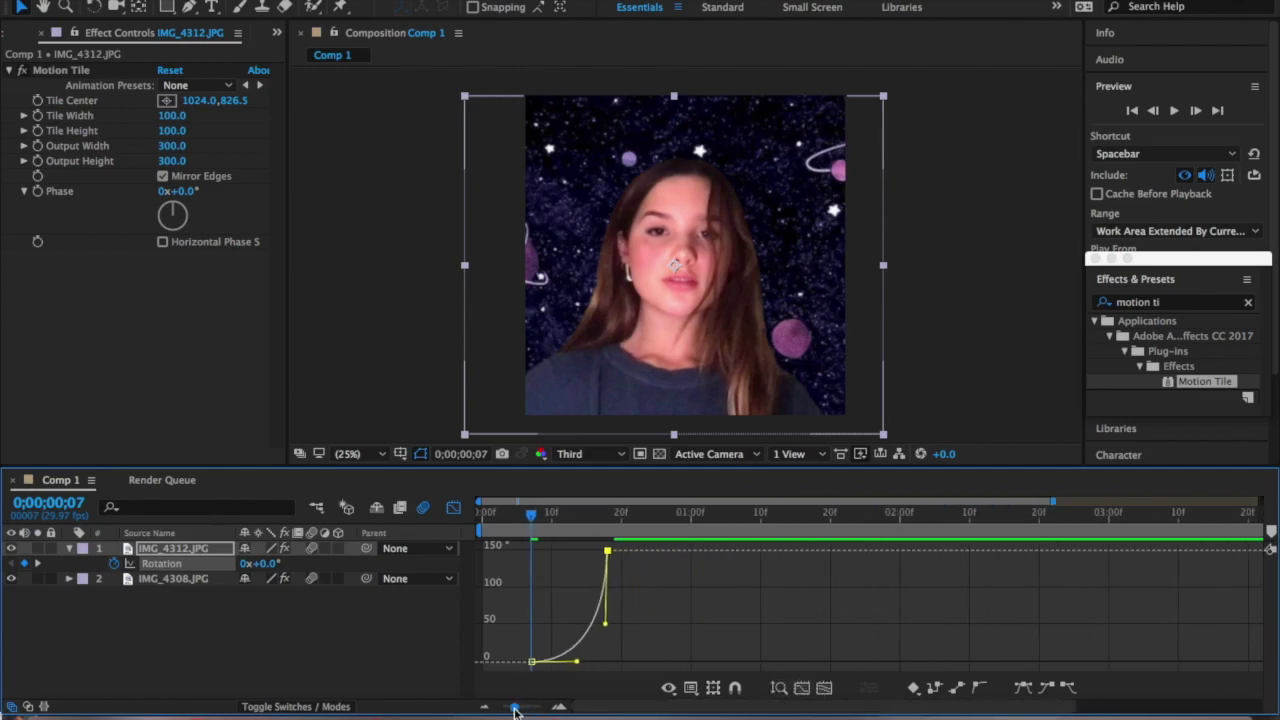
pyautogui.moveTo(531, 518); pyautogui.dragTo(463, 517)
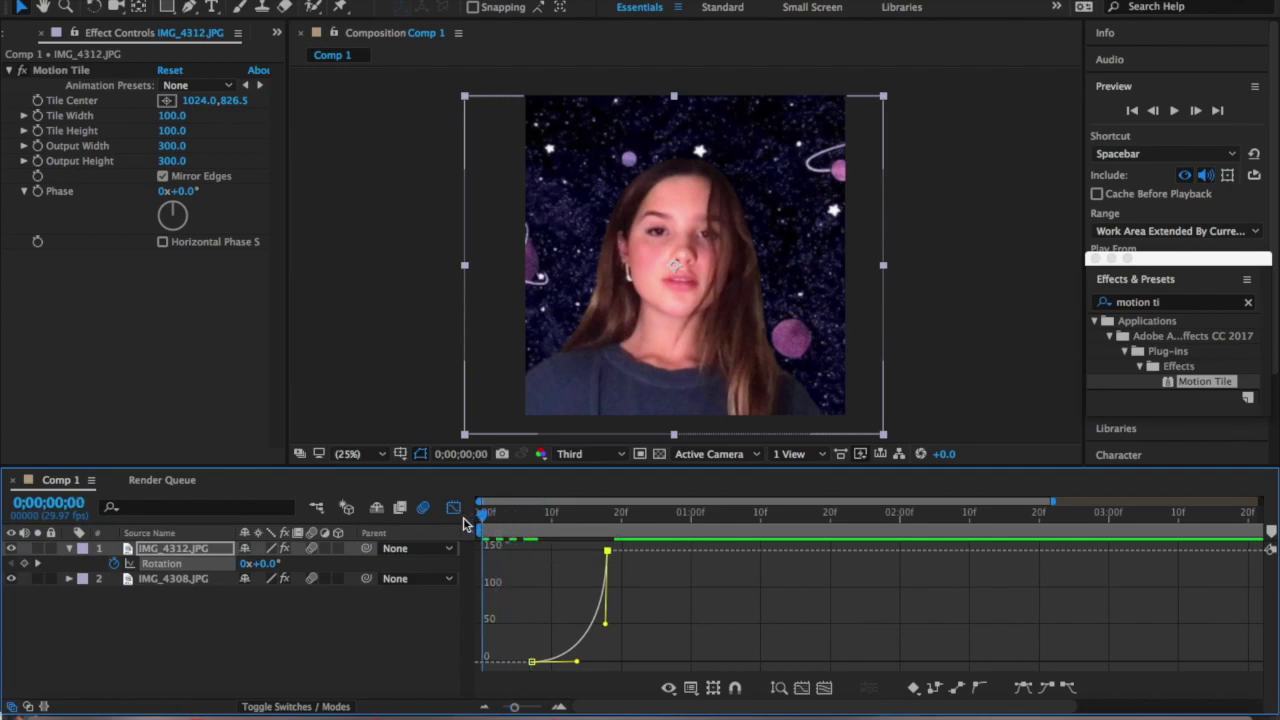
pyautogui.press('space')
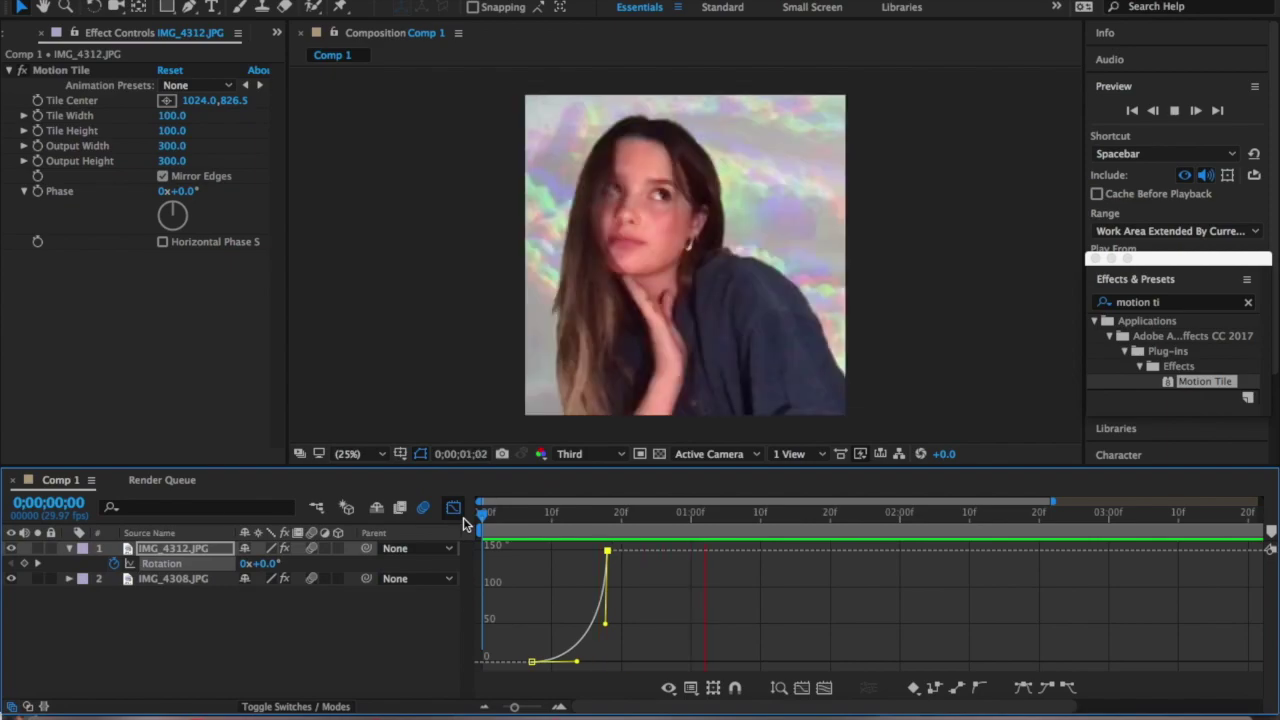
pyautogui.moveTo(508, 530); pyautogui.dragTo(607, 538)
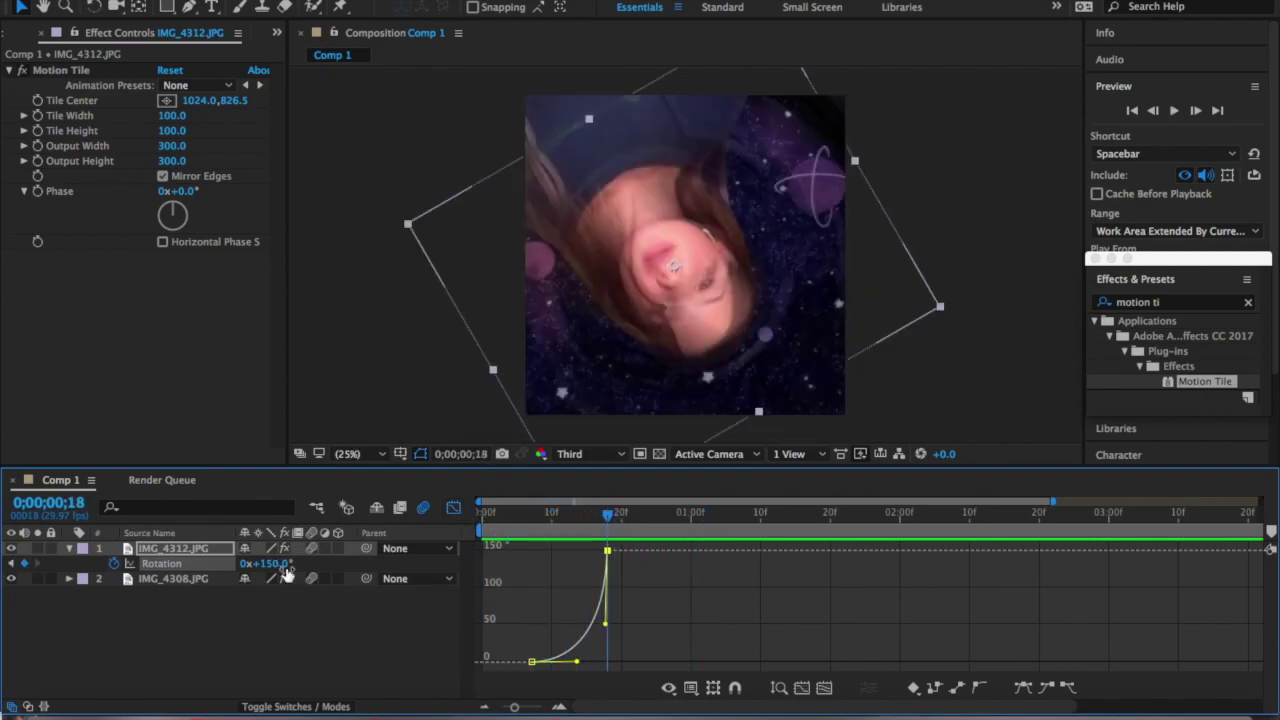
pyautogui.click(453, 510)
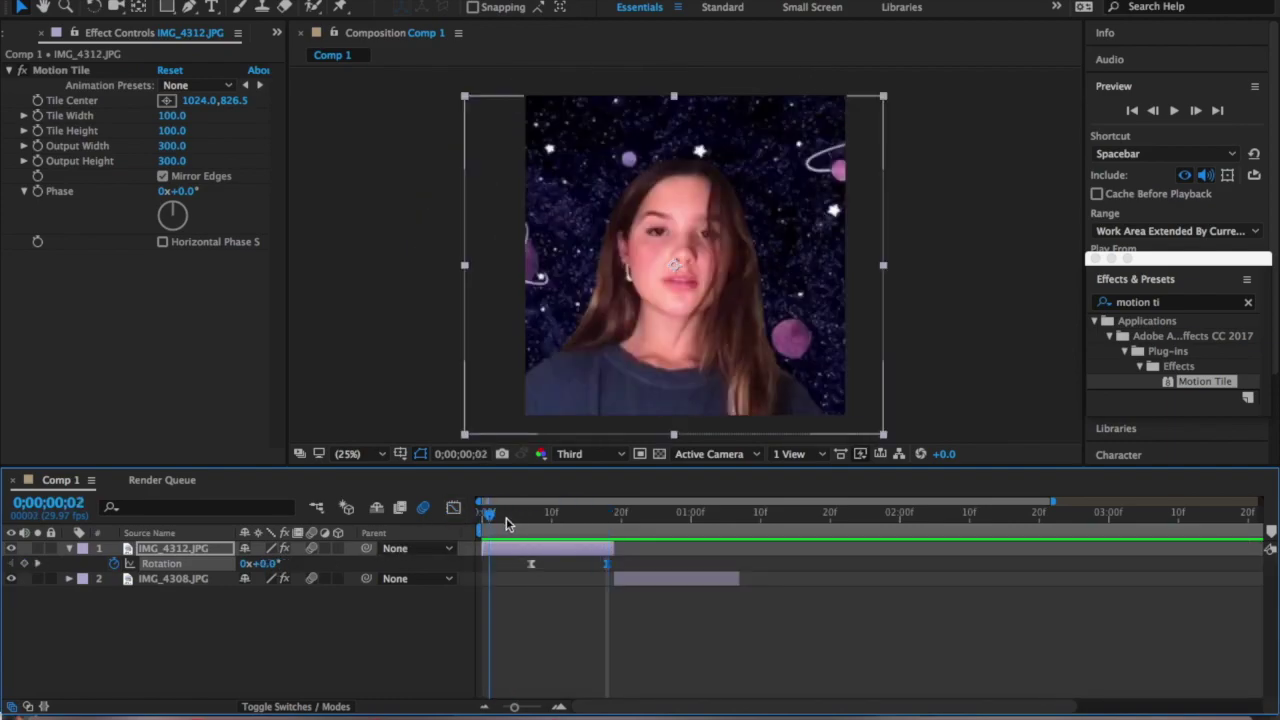
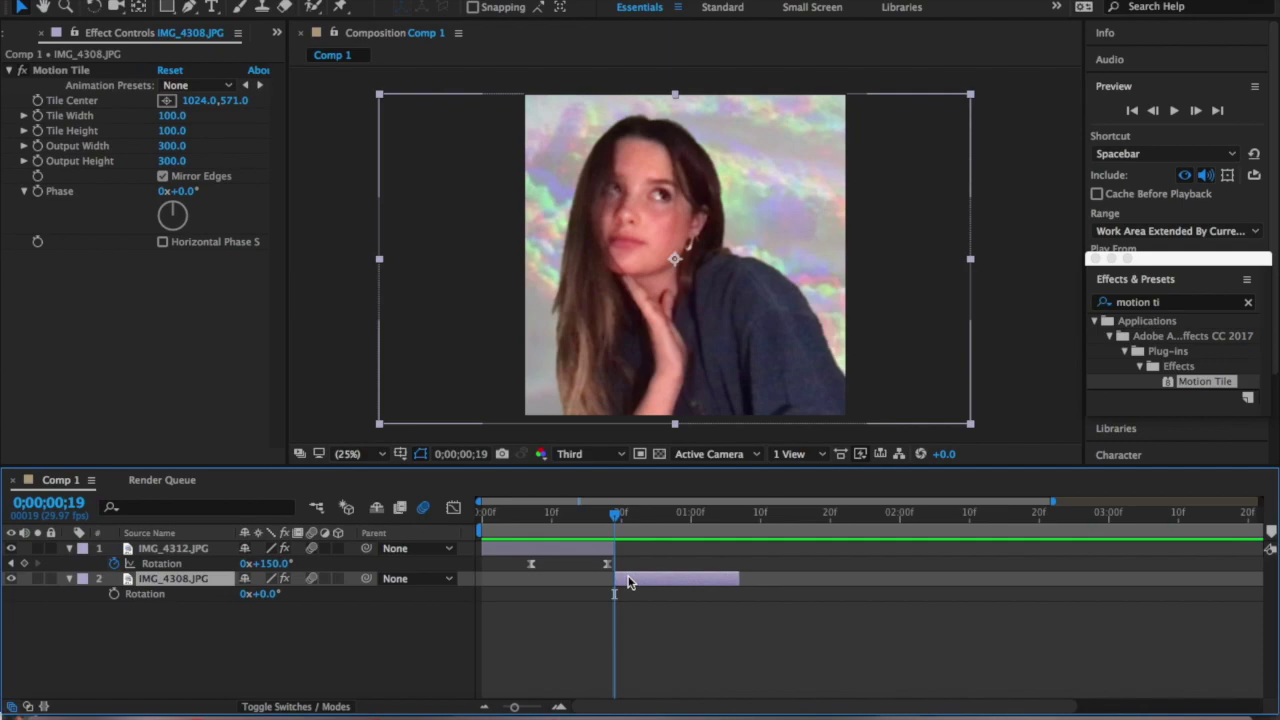
# - Keyframe the IMG_4308.JPG Rotation at -150° on 0;00;00;19 and reset it to 0° at 0;00;01;00
pyautogui.click(269, 595)
pyautogui.click(116, 594)
pyautogui.moveTo(617, 521); pyautogui.dragTo(690, 530)
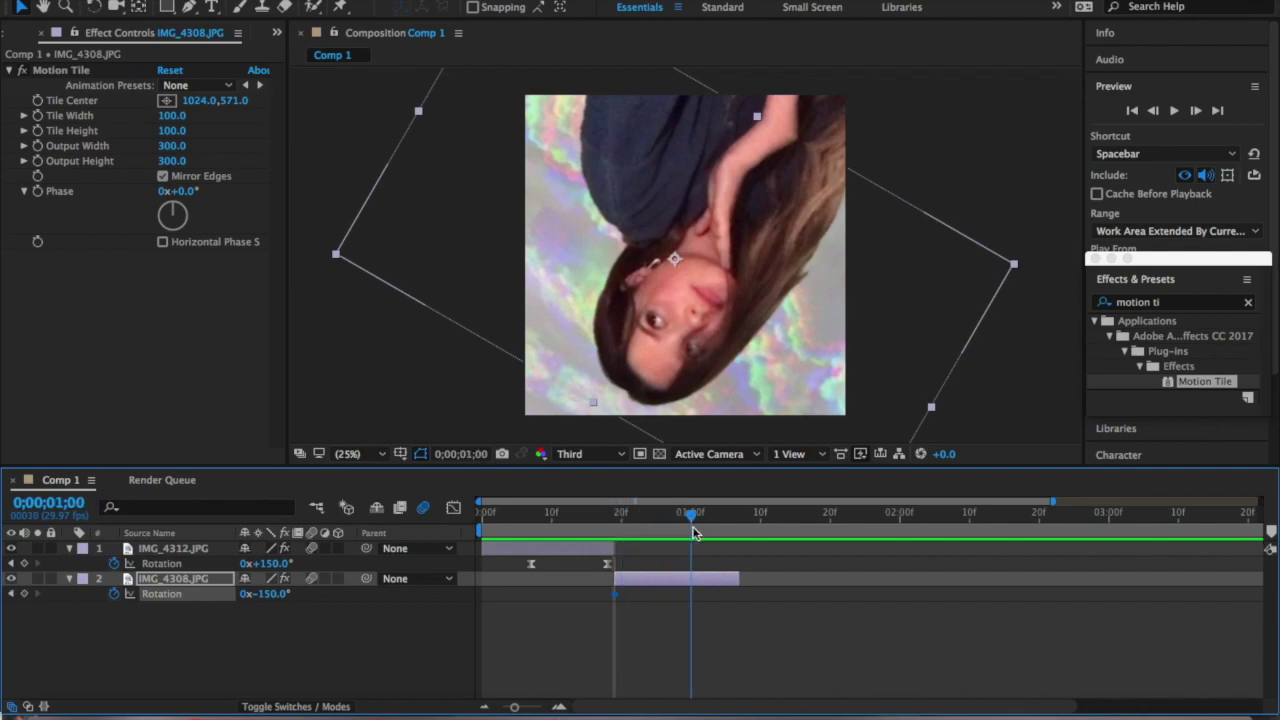
pyautogui.rightClick(171, 595)
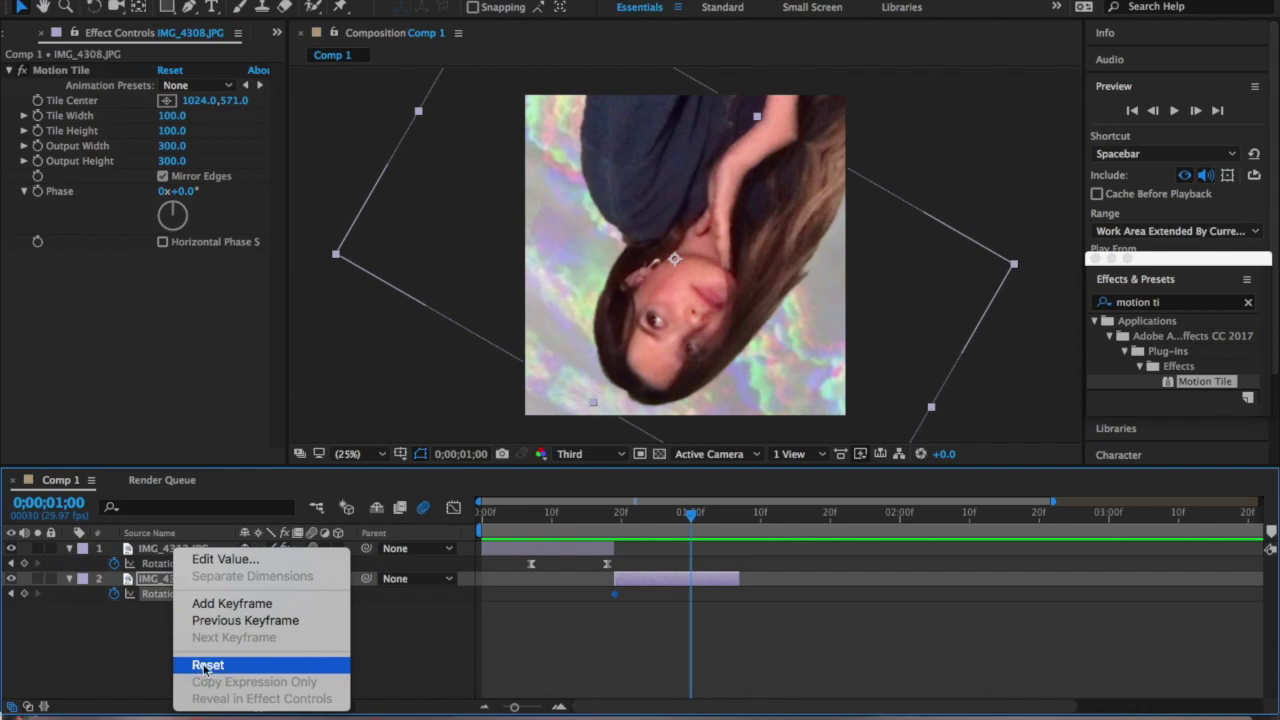
pyautogui.click(210, 665)
# - Apply Easy Ease to both Rotation keyframes of the IMG_4308.JPG layer
pyautogui.moveTo(709, 600); pyautogui.dragTo(616, 601)
pyautogui.rightClick(616, 600)
pyautogui.moveTo(792, 698)
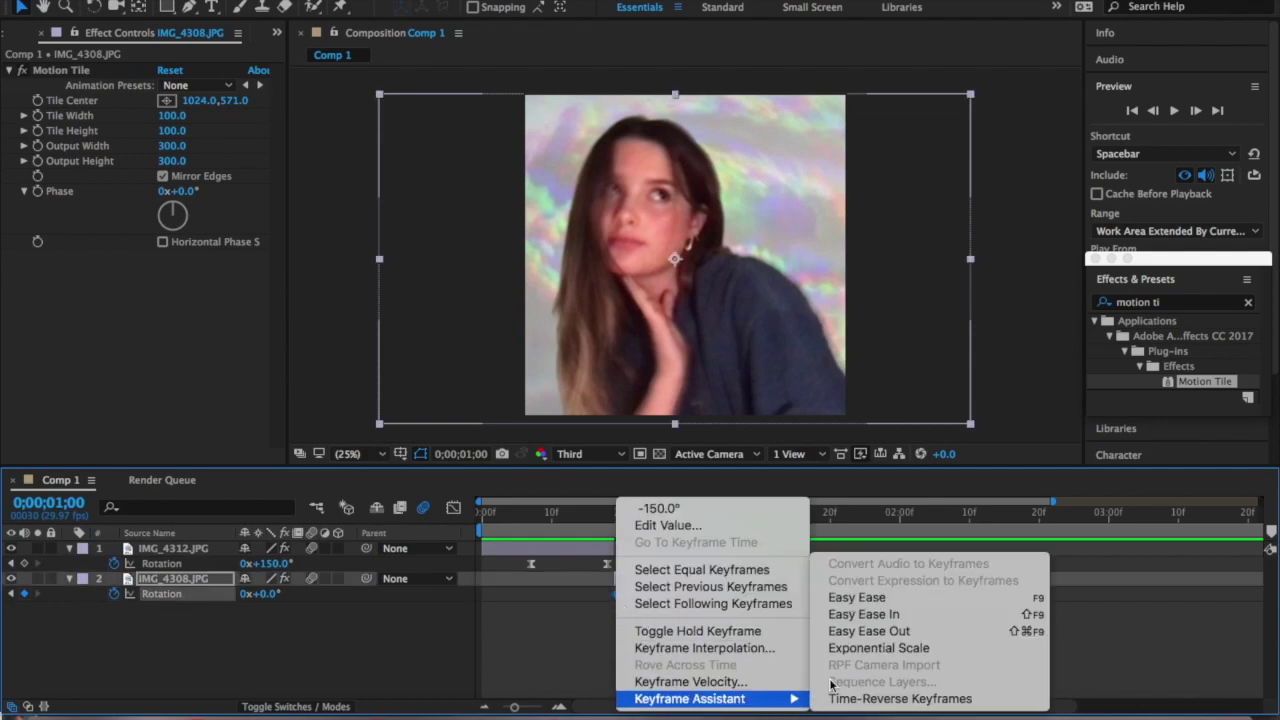
pyautogui.click(857, 597)
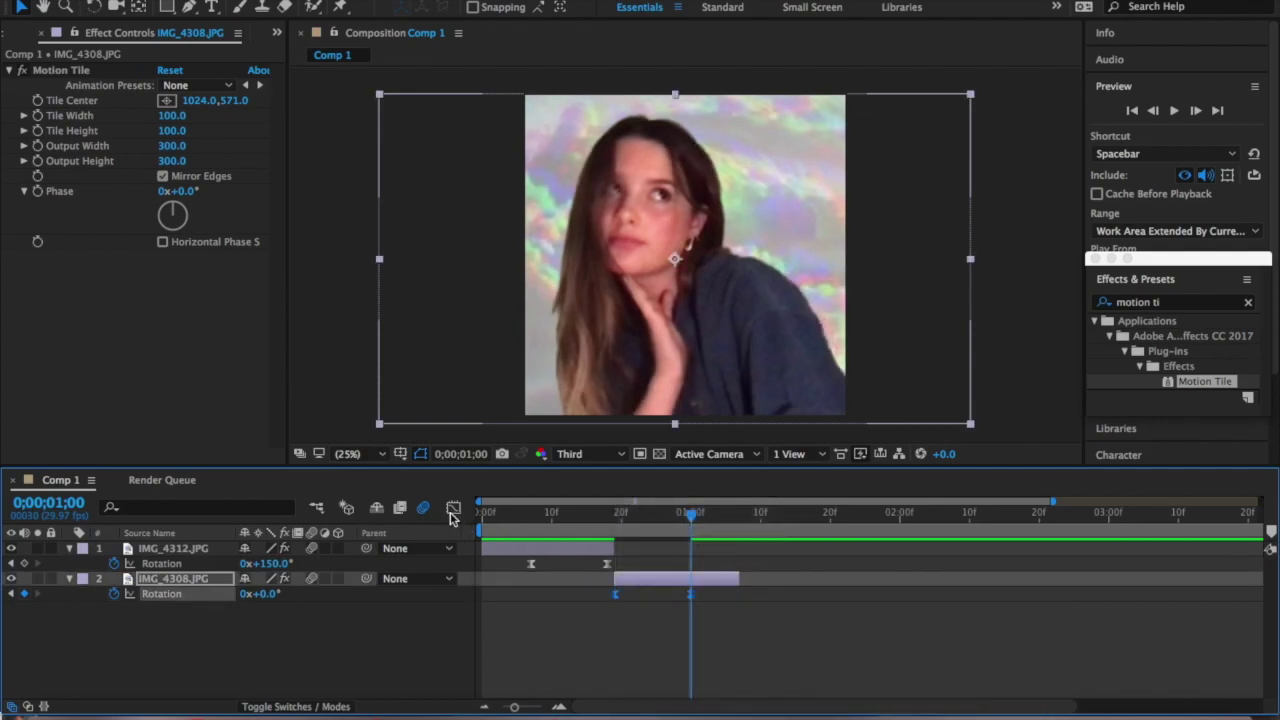
# - In the graph editor, pull the first IMG_4308.JPG Rotation handle steeply up to about -45° and extend the last one's back to about 0;00;00;23
pyautogui.click(452, 512)
pyautogui.moveTo(516, 707); pyautogui.dragTo(510, 708)
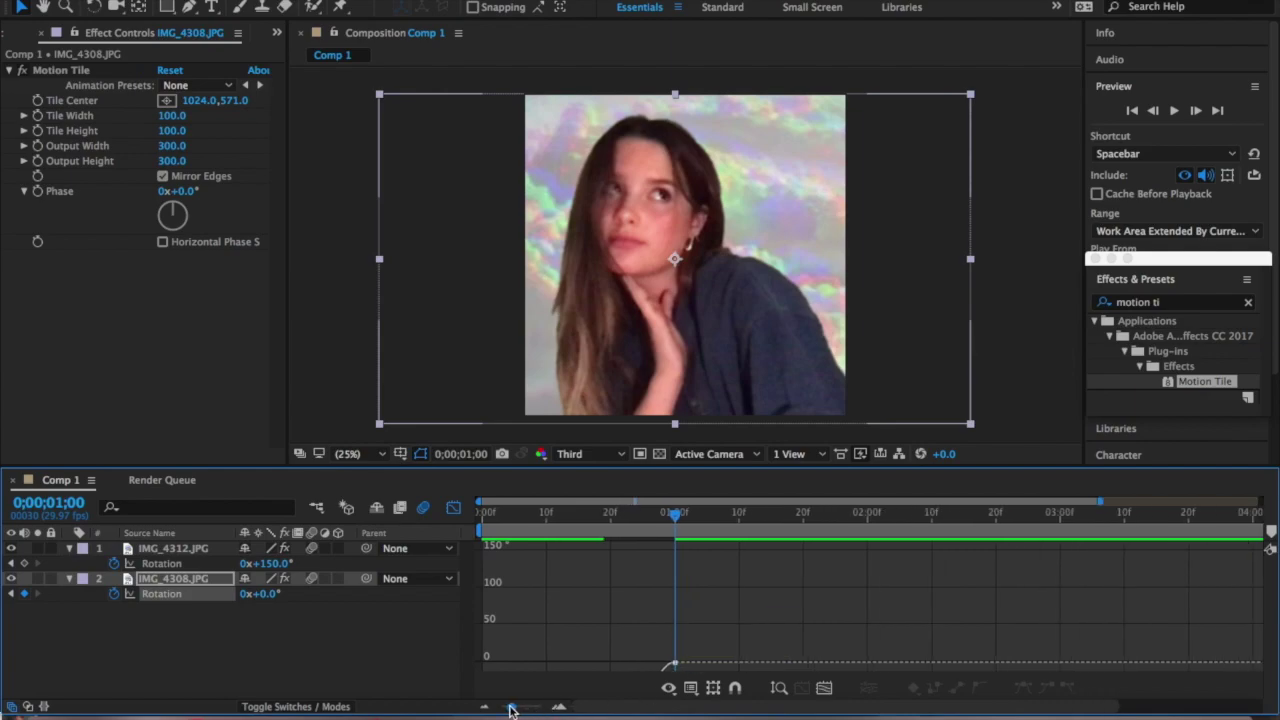
pyautogui.click(825, 687)
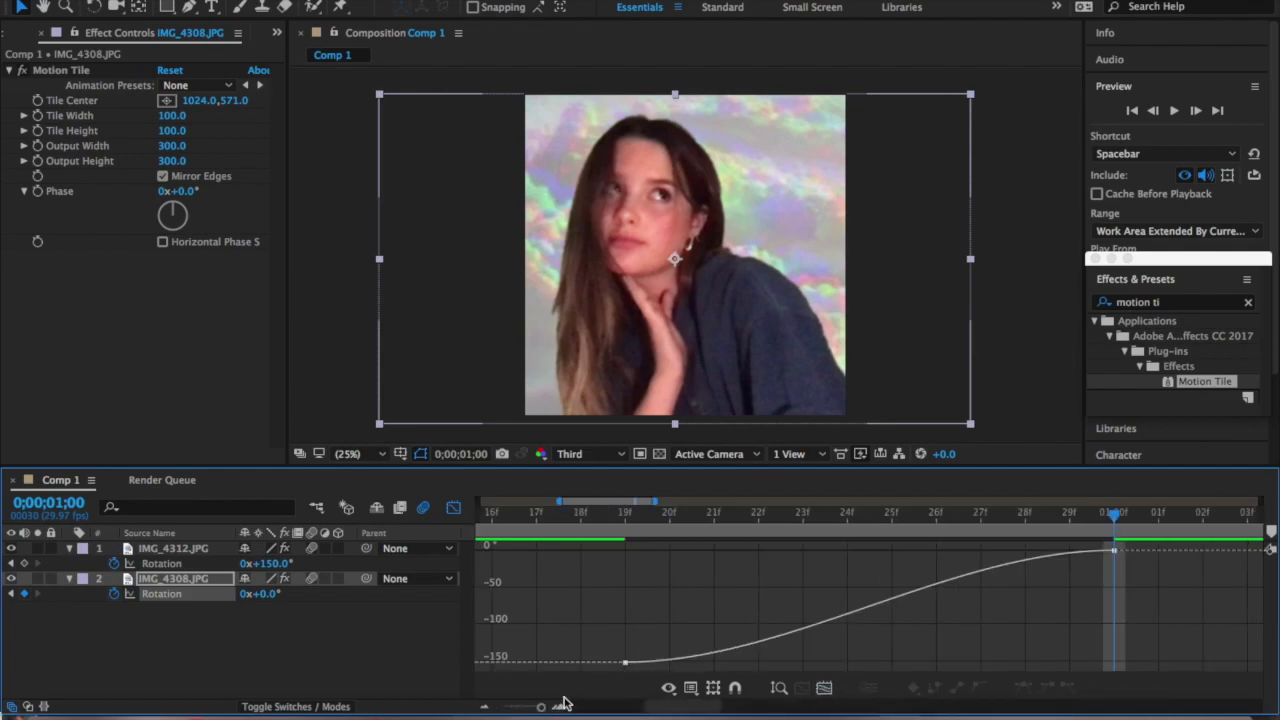
pyautogui.moveTo(541, 707); pyautogui.dragTo(528, 707)
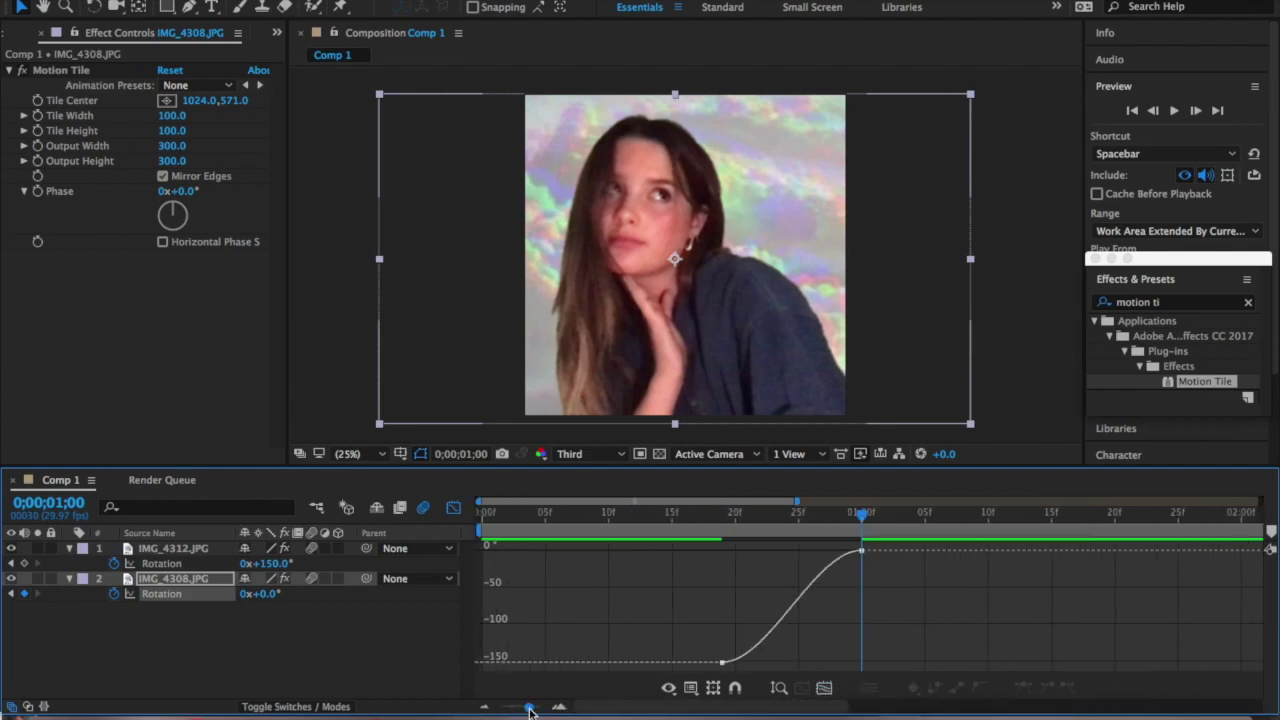
pyautogui.click(724, 662)
pyautogui.moveTo(771, 663); pyautogui.dragTo(726, 594)
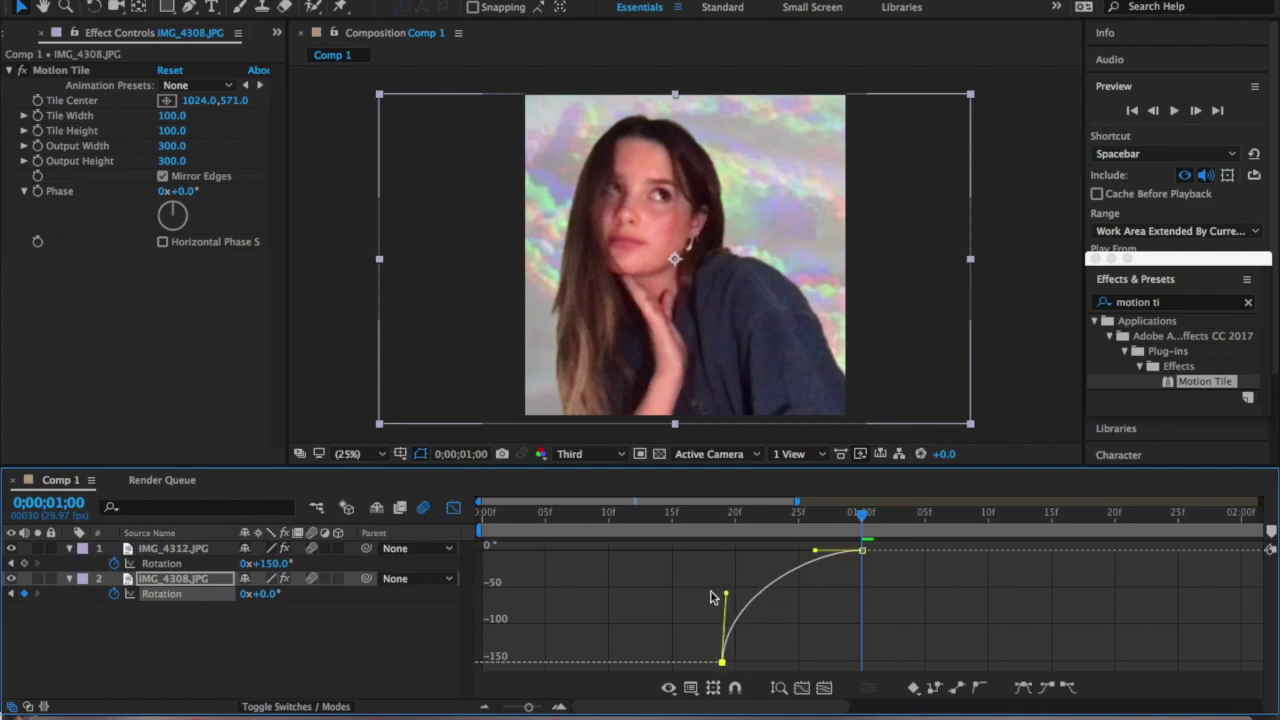
pyautogui.moveTo(815, 550); pyautogui.dragTo(779, 556)
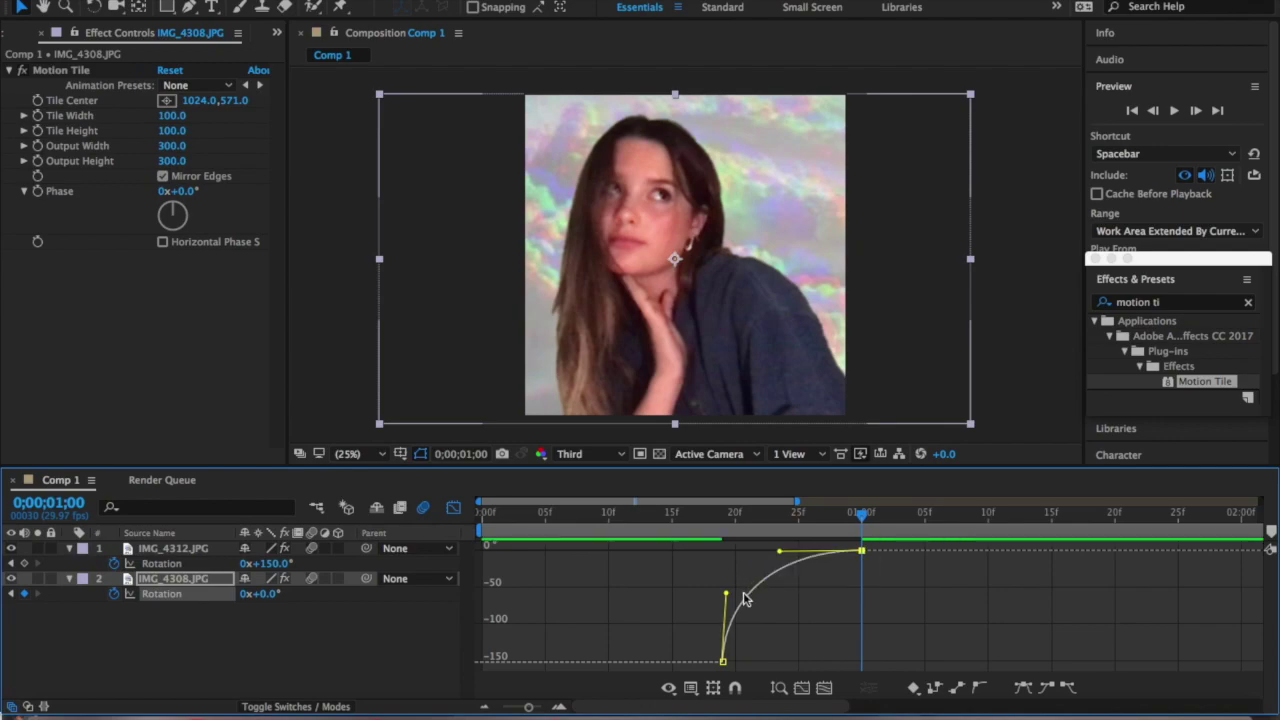
pyautogui.moveTo(727, 594); pyautogui.dragTo(726, 583)
pyautogui.press('space')
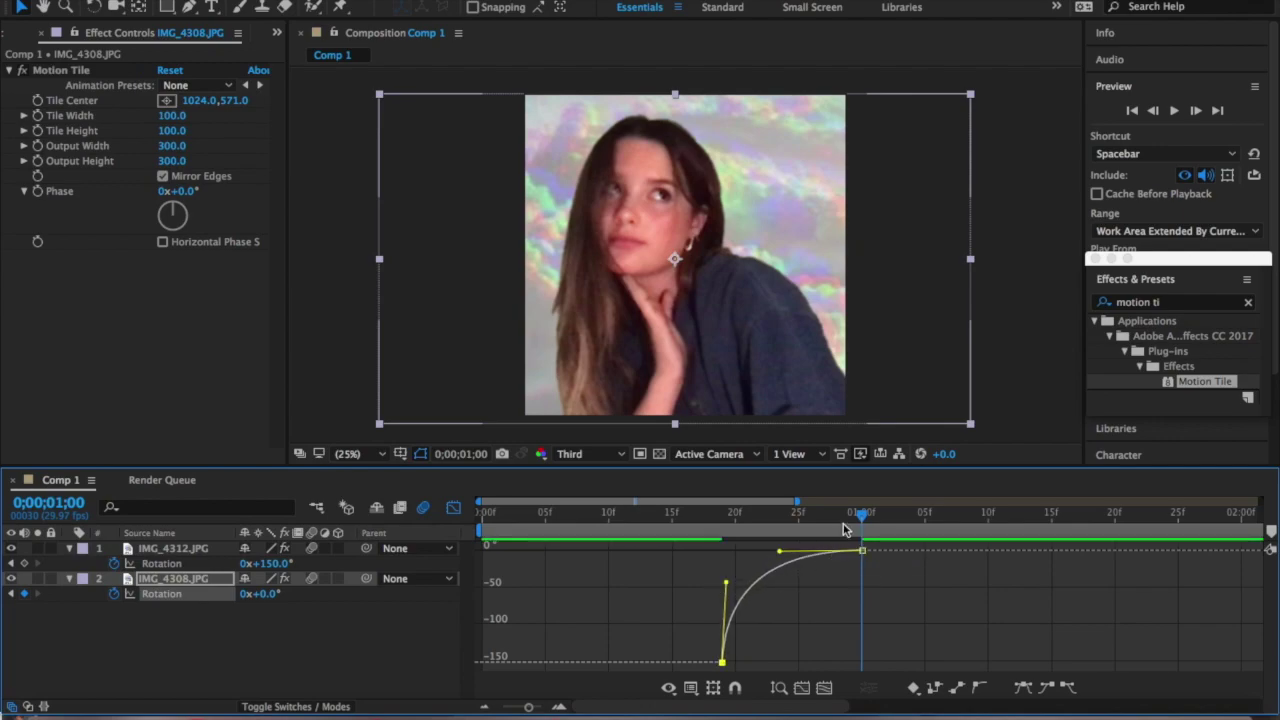
pyautogui.click(453, 510)
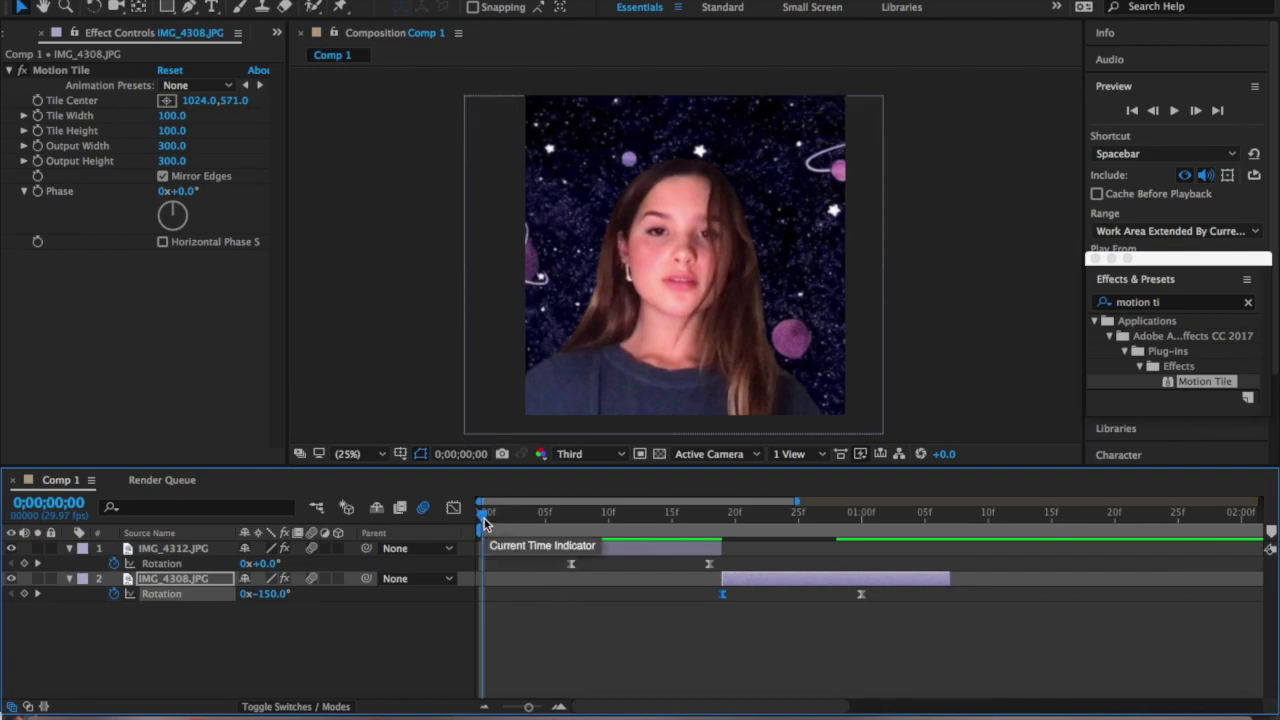
# - Scrub to 0;00;00;18 and play the full rotation transition between both photos from 0;00;00;00
pyautogui.moveTo(484, 524); pyautogui.dragTo(718, 535)
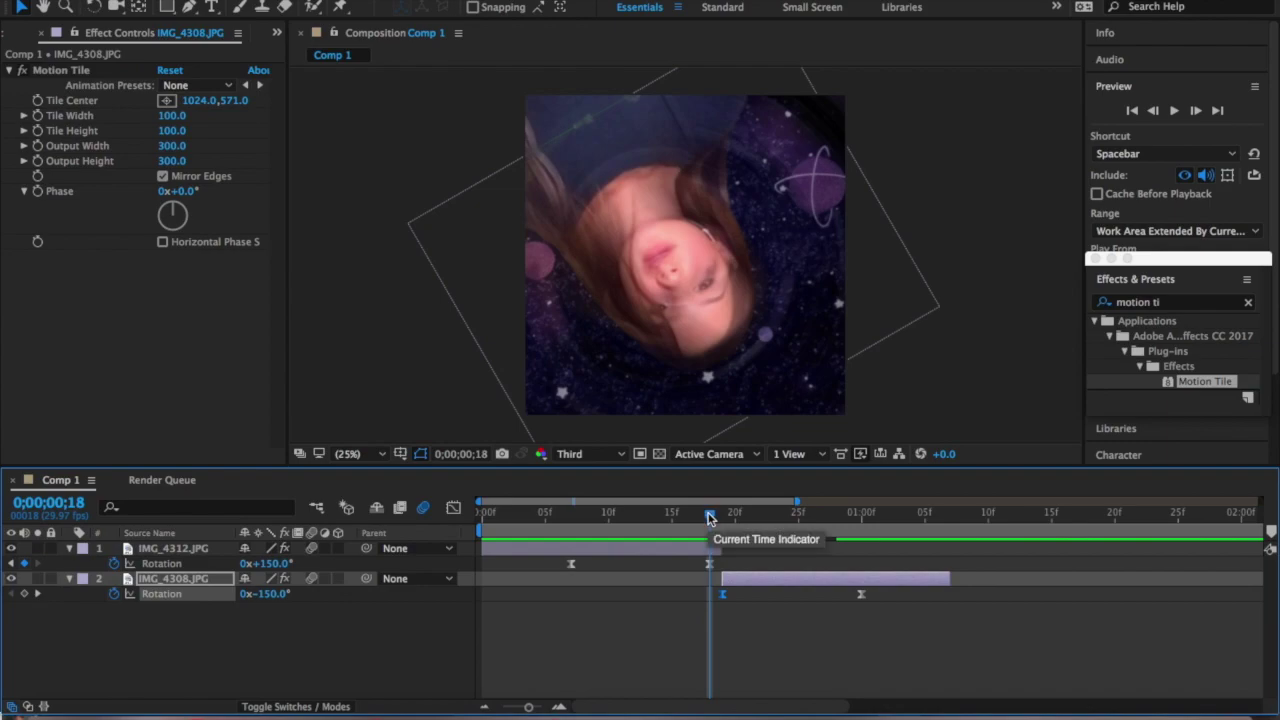
pyautogui.moveTo(709, 517); pyautogui.dragTo(478, 514)
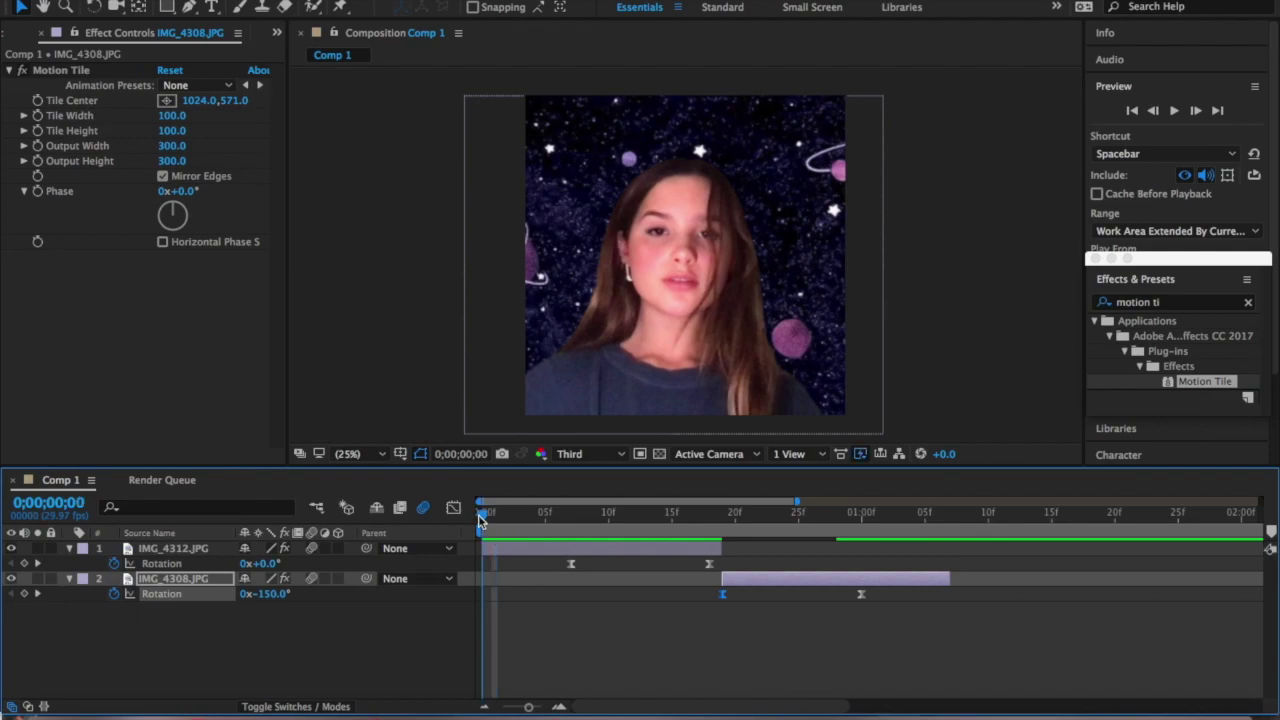
pyautogui.press('space')
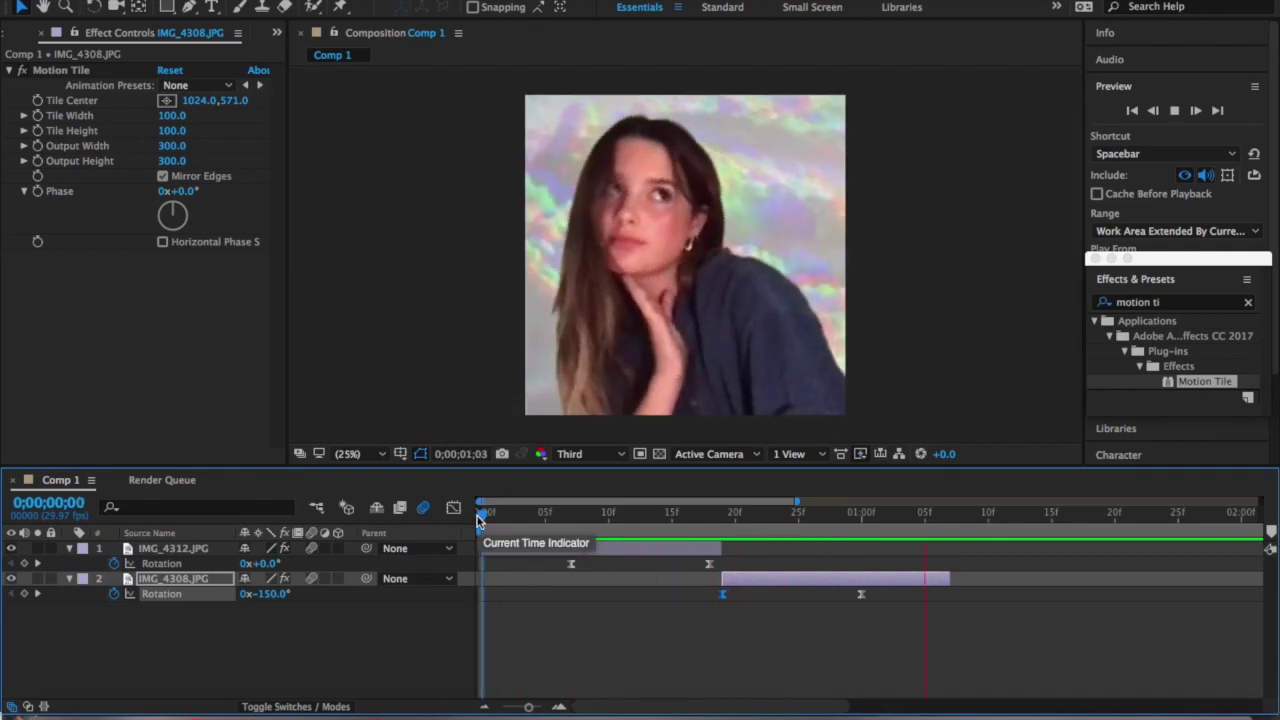
pyautogui.press('space')
pyautogui.press('space')
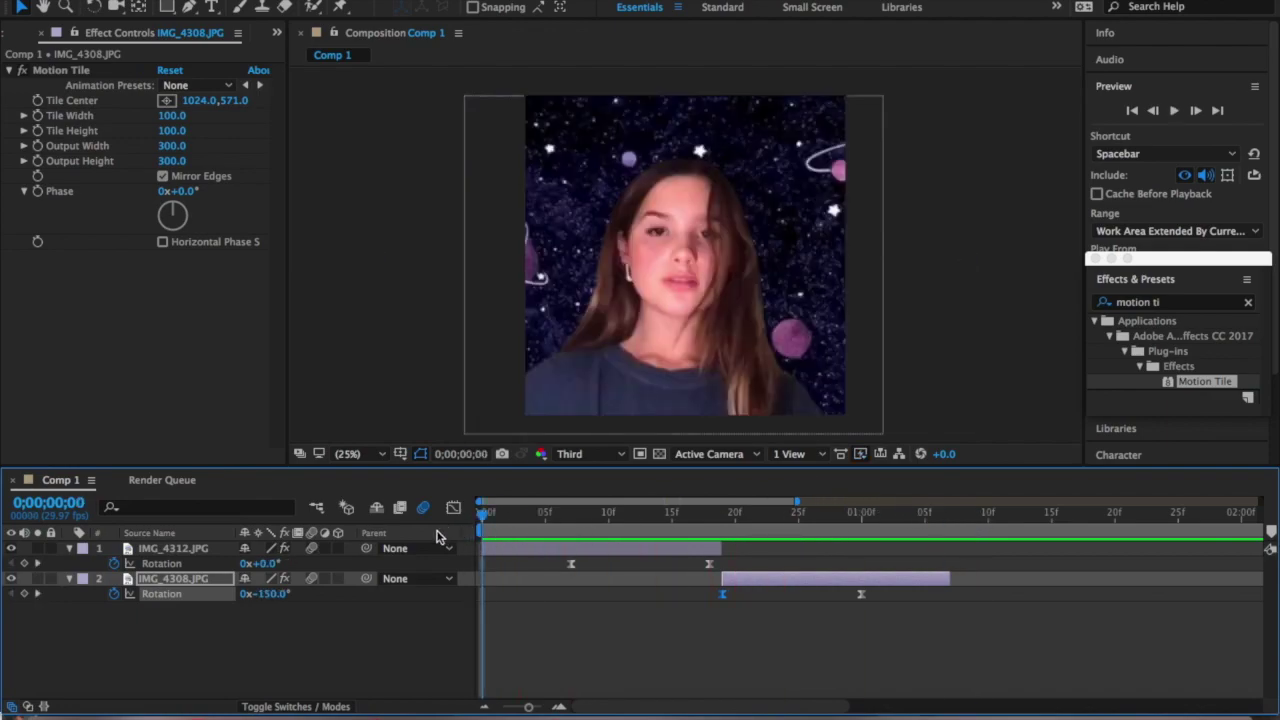
pyautogui.press('space')
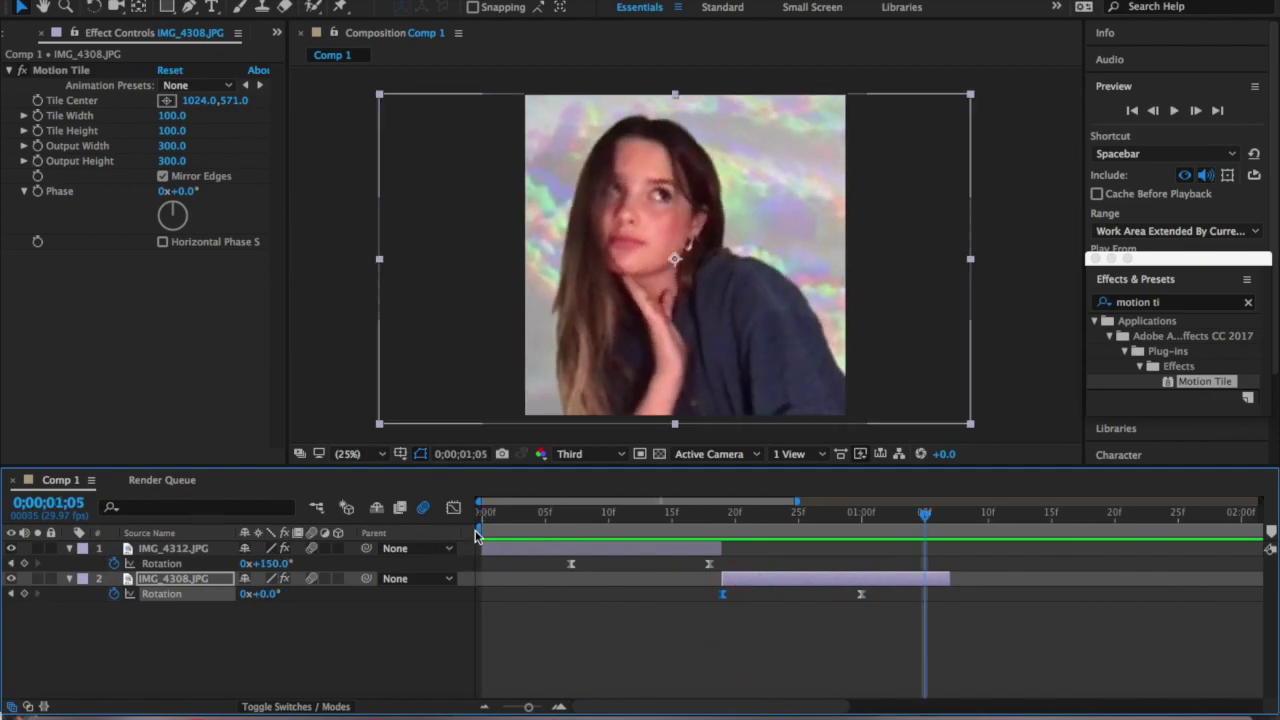
pyautogui.moveTo(926, 518); pyautogui.dragTo(760, 516)
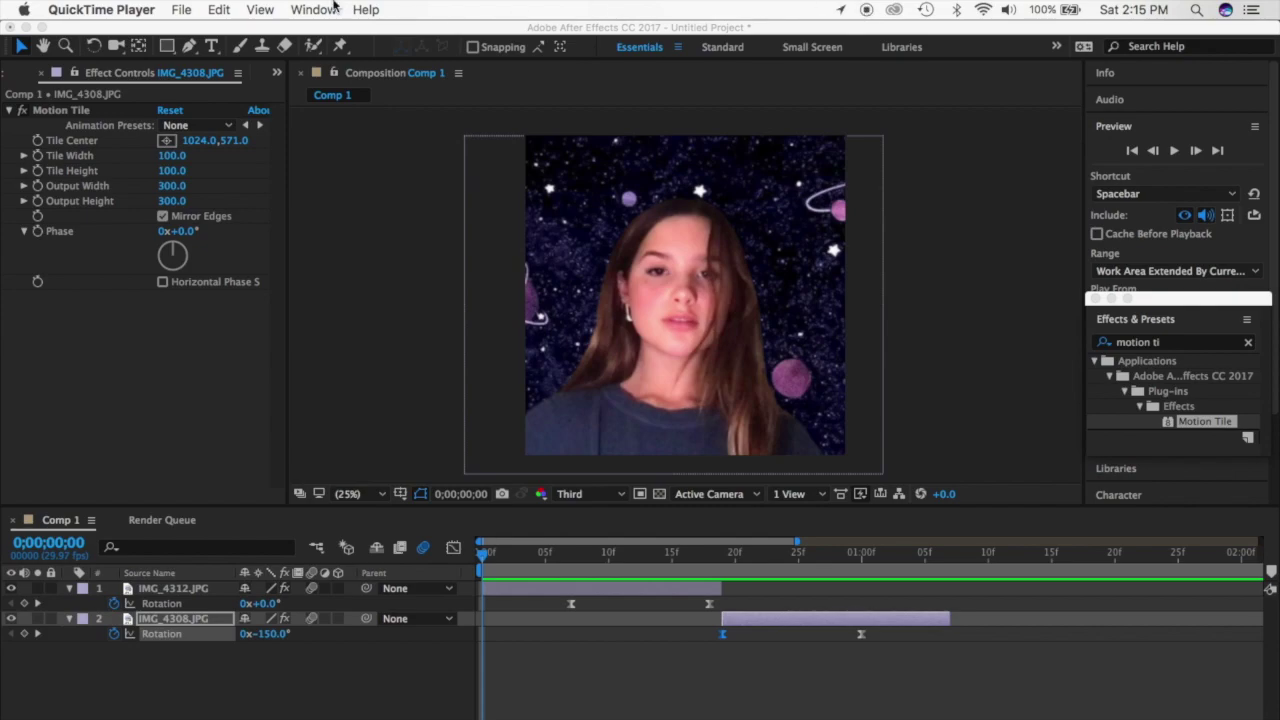
# - Return to After Effects and add Comp 1 to the render queue
pyautogui.click(368, 288)
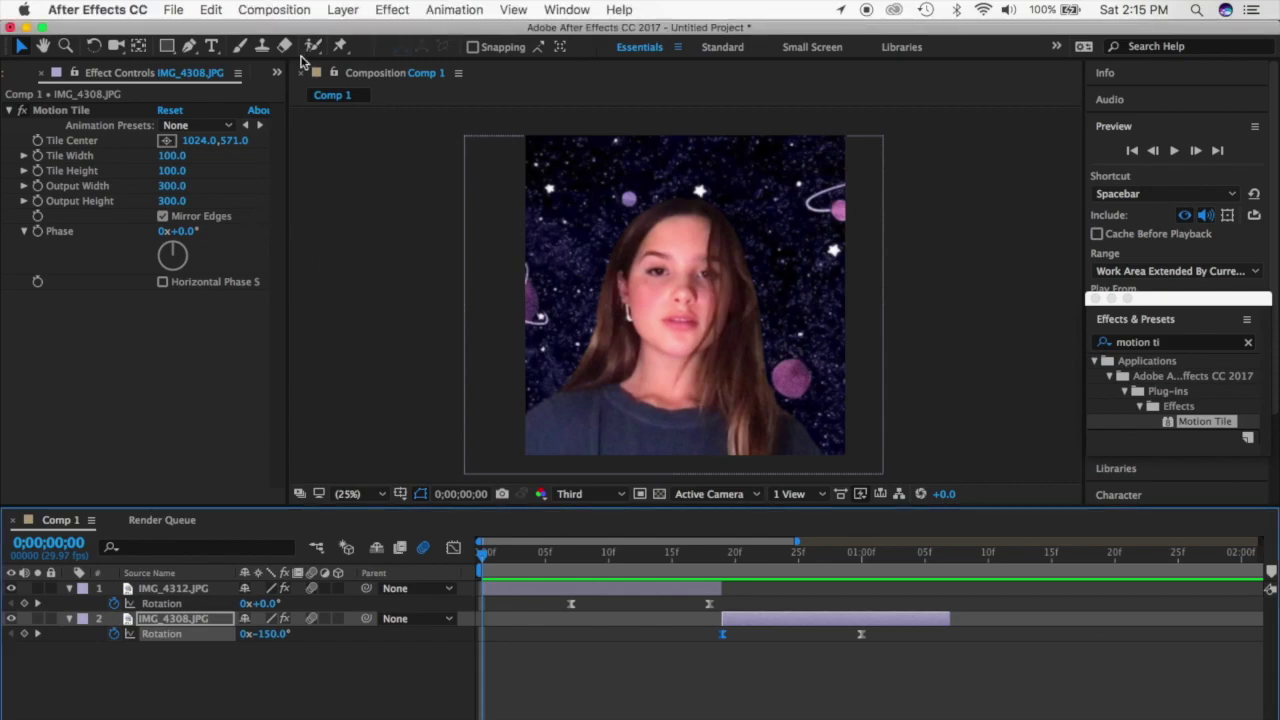
pyautogui.click(280, 8)
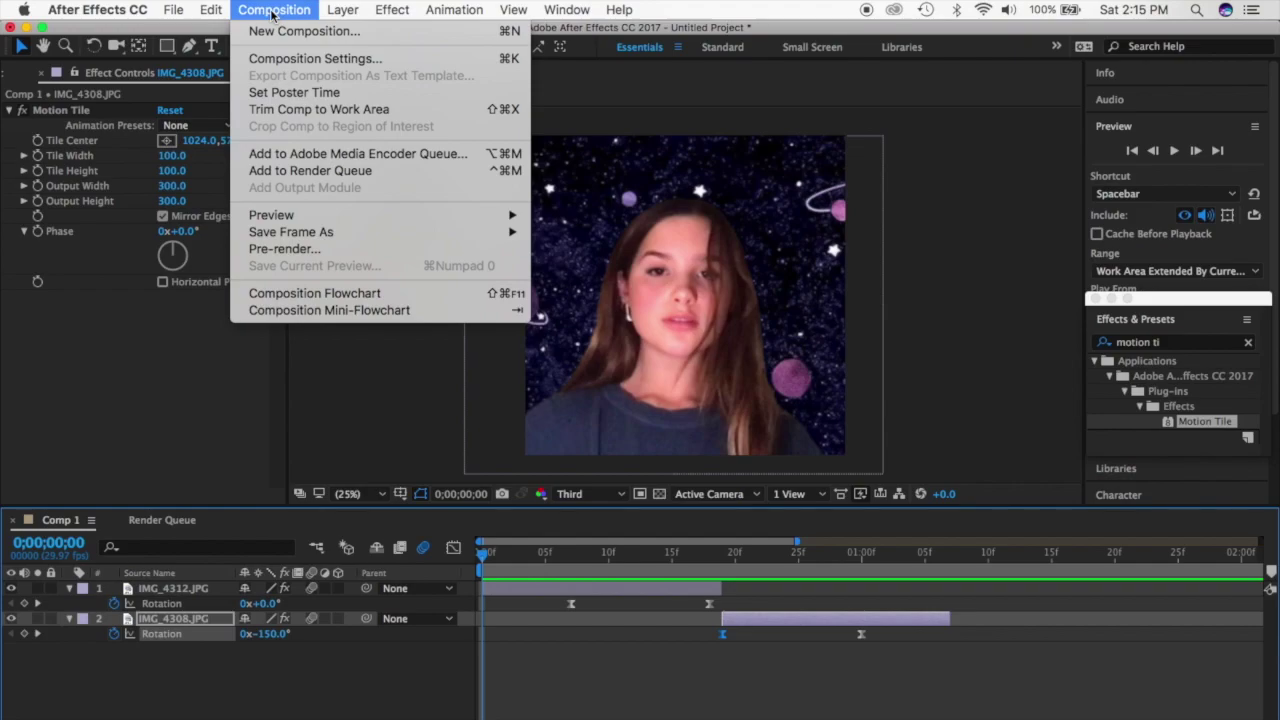
pyautogui.click(316, 172)
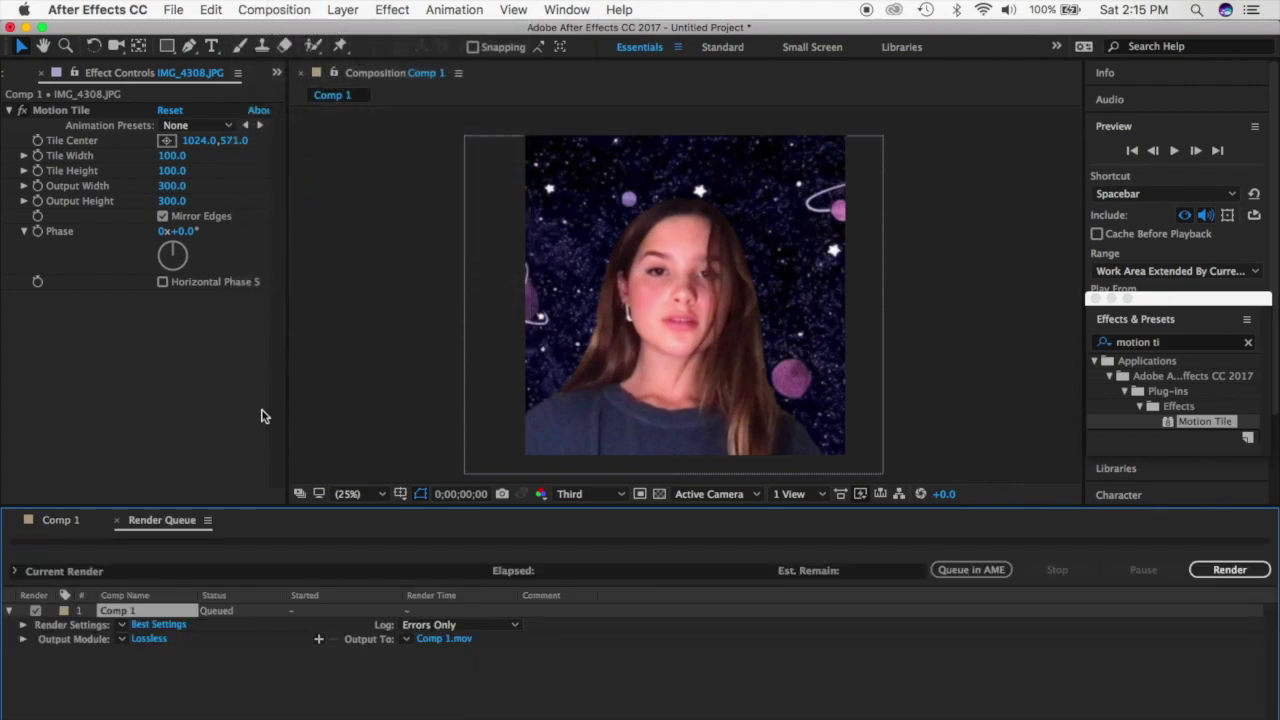
# - Set the output module's QuickTime video codec to H.264 and render Comp 1 to Comp 1.mov
pyautogui.click(148, 640)
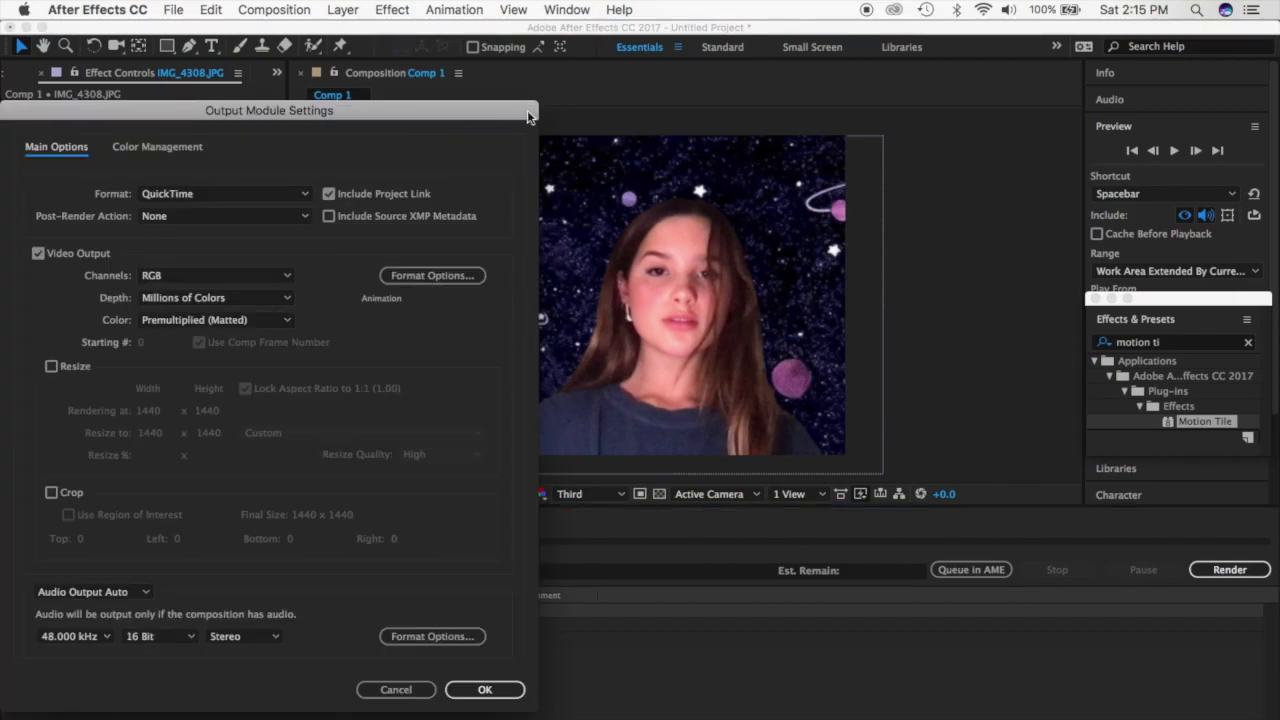
pyautogui.moveTo(351, 116); pyautogui.dragTo(721, 78)
pyautogui.click(792, 240)
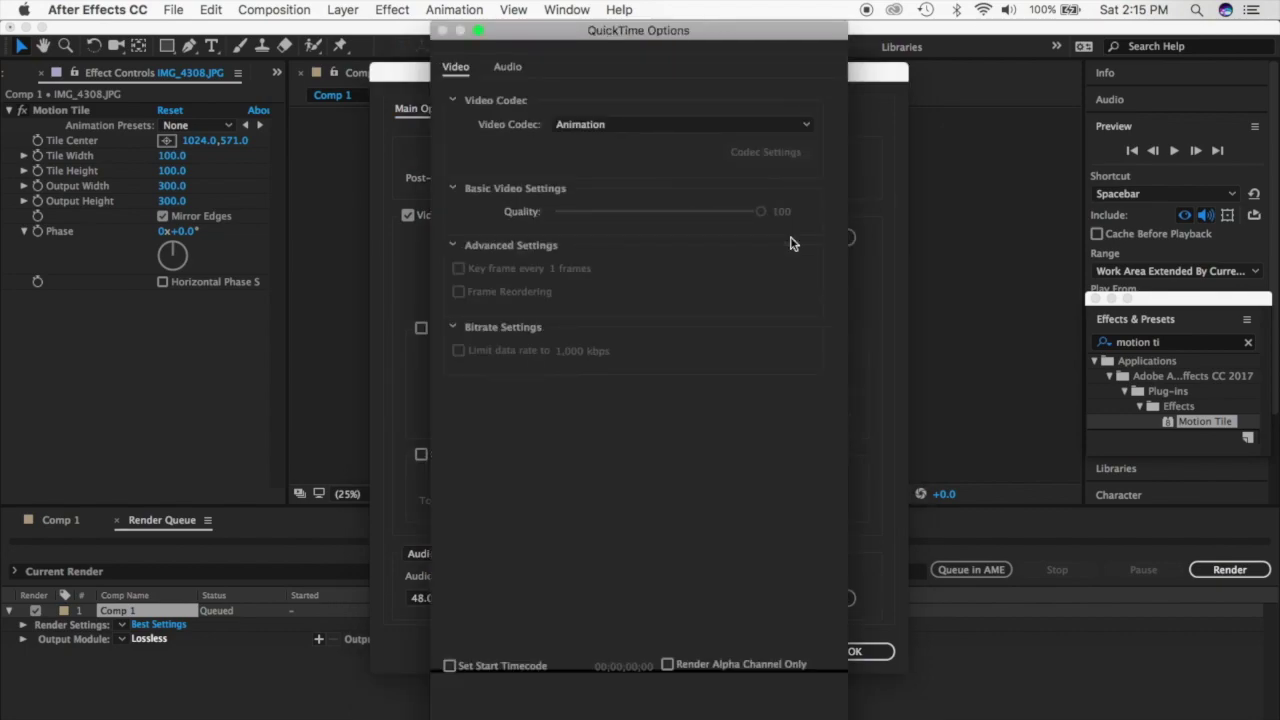
pyautogui.click(610, 126)
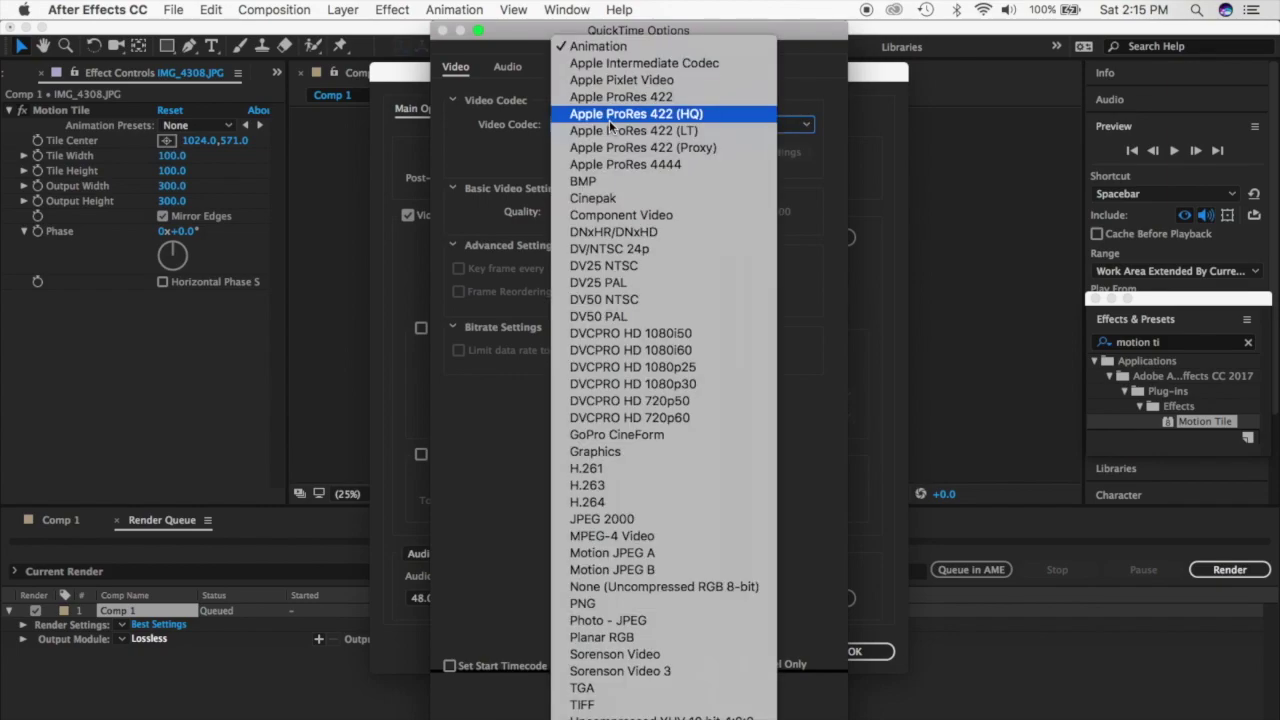
pyautogui.click(604, 507)
pyautogui.click(786, 710)
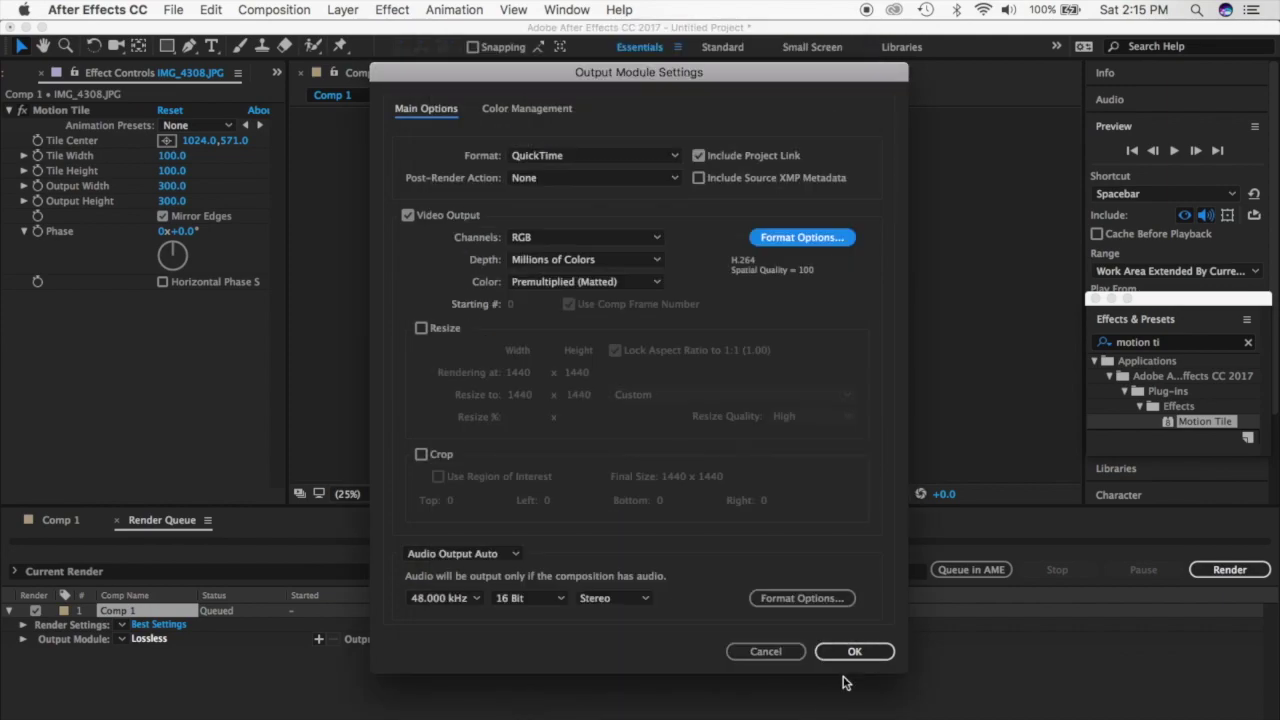
pyautogui.click(856, 652)
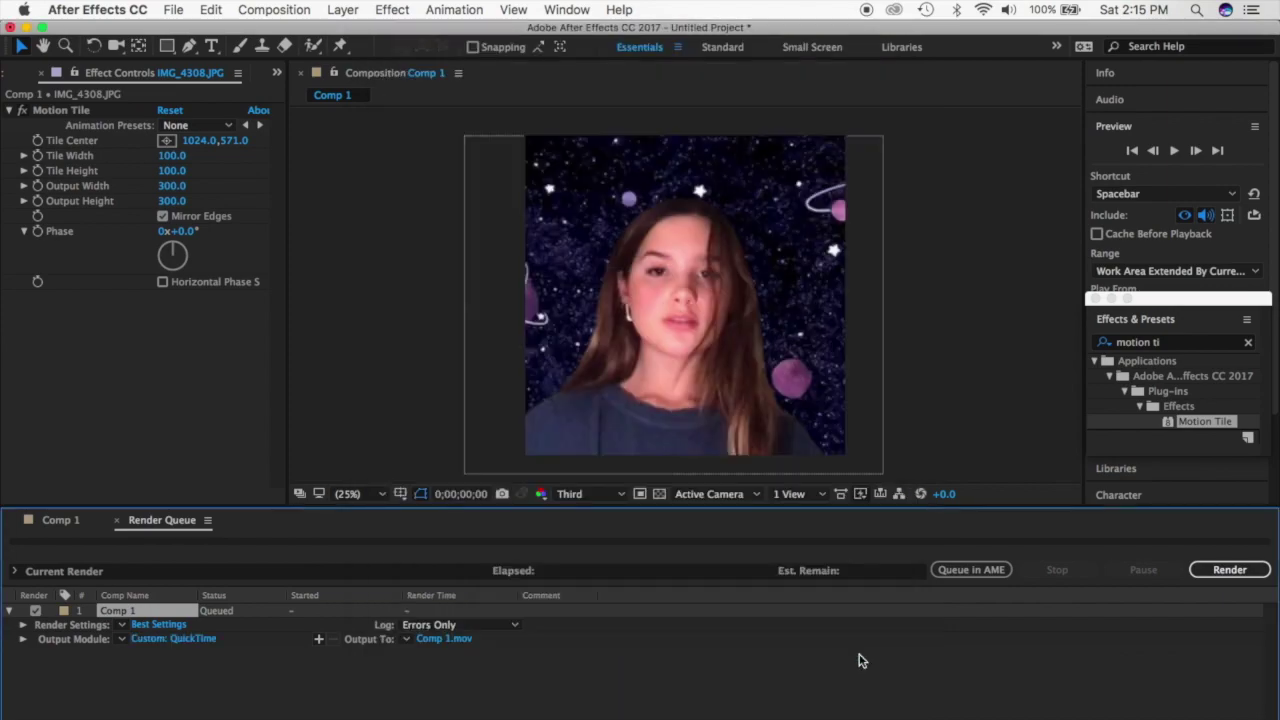
pyautogui.click(1228, 570)
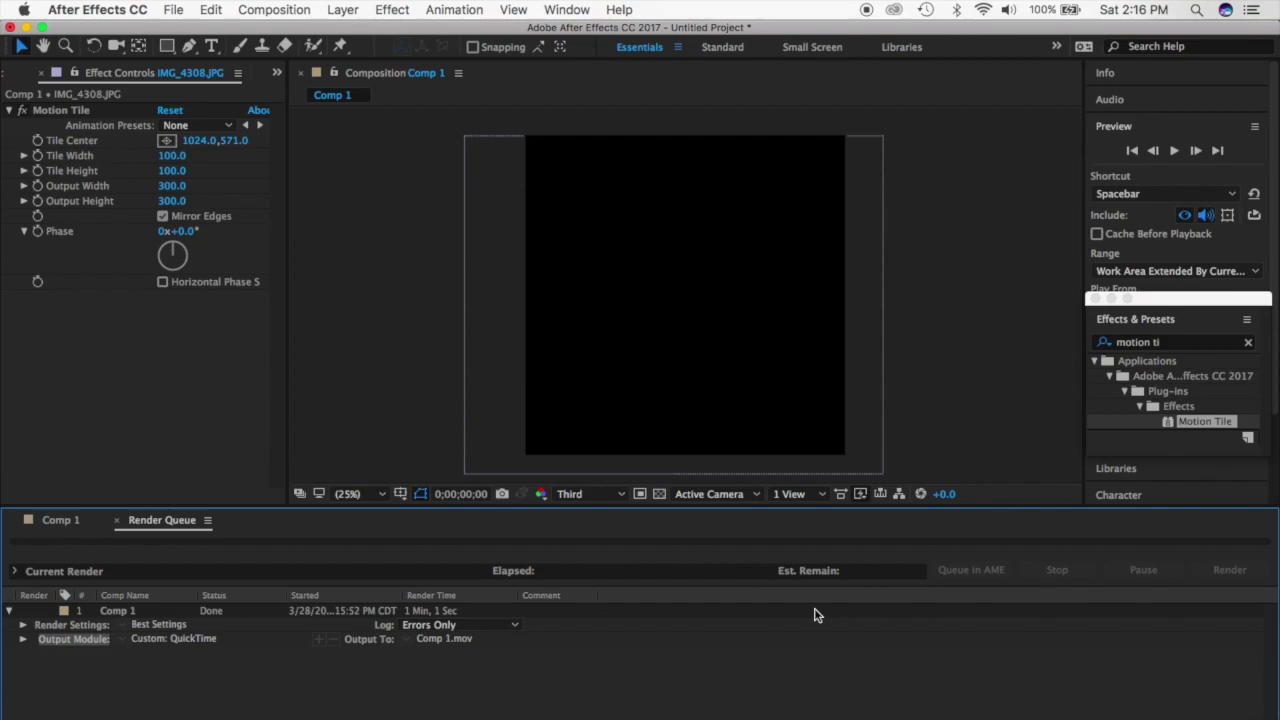
# - Save the project as Untitled Project.aep in the Downloads folder
pyautogui.click(173, 10)
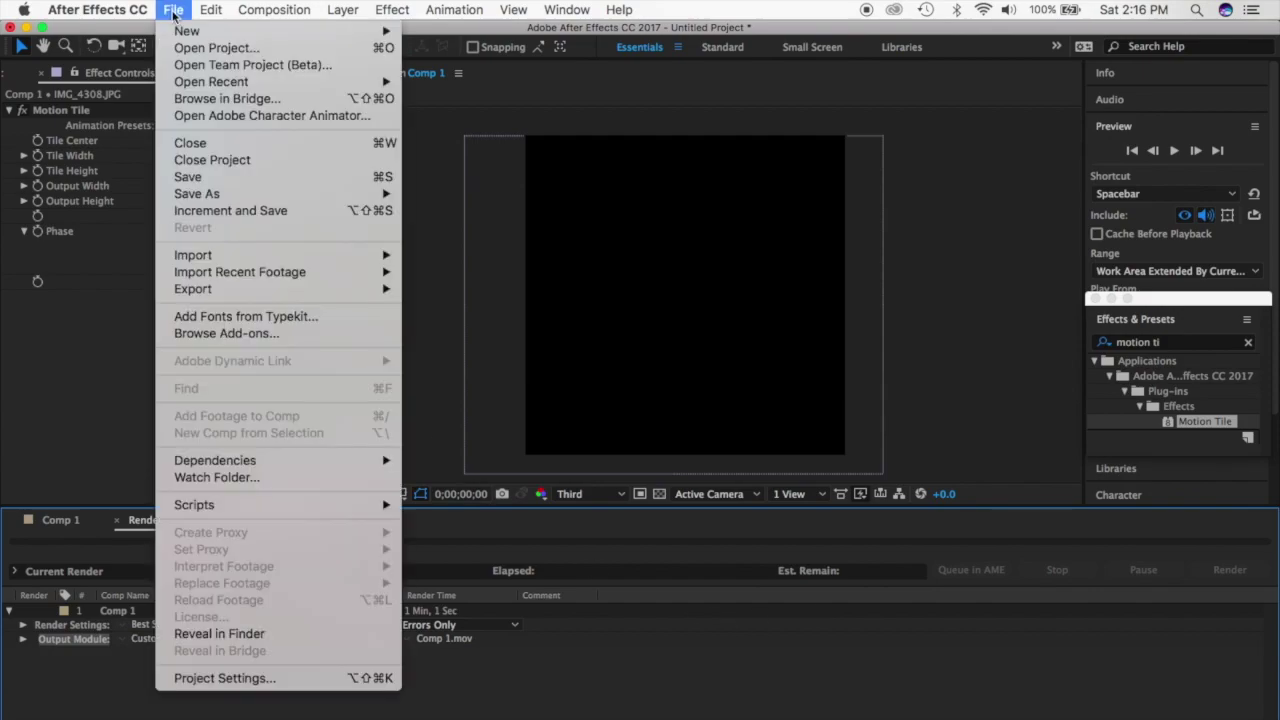
pyautogui.moveTo(196, 195)
pyautogui.click(436, 195)
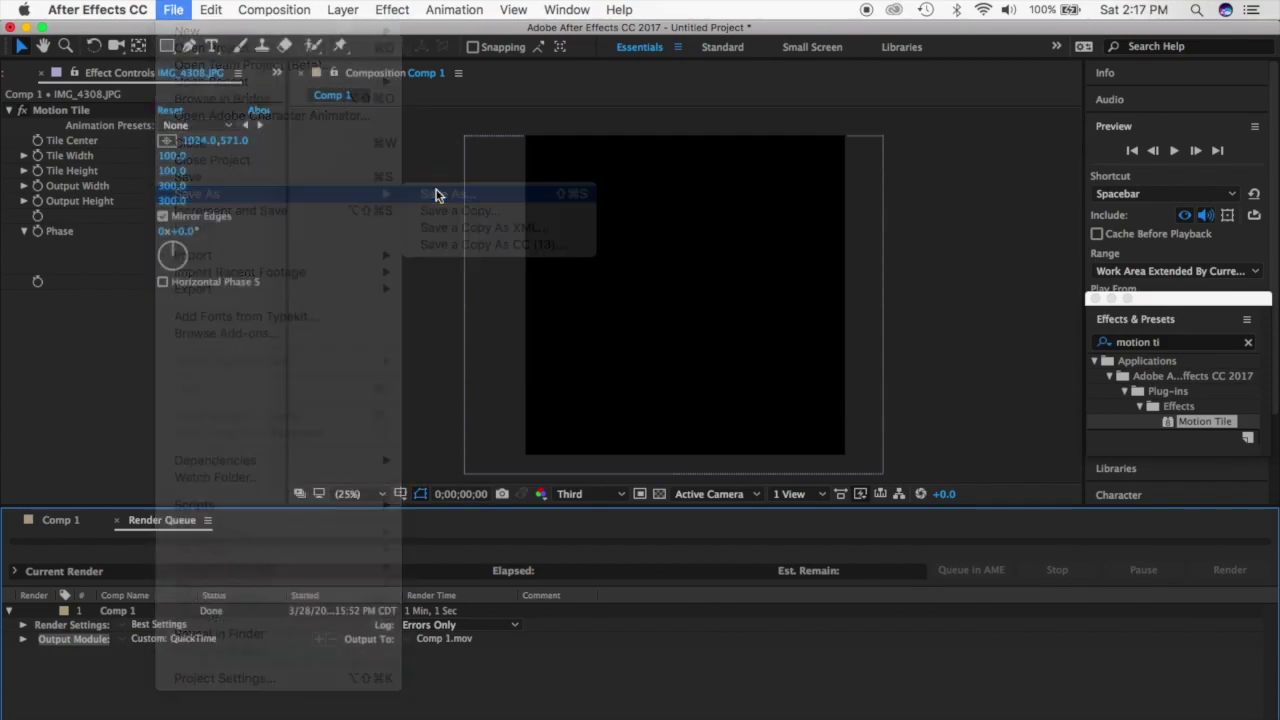
pyautogui.click(788, 334)
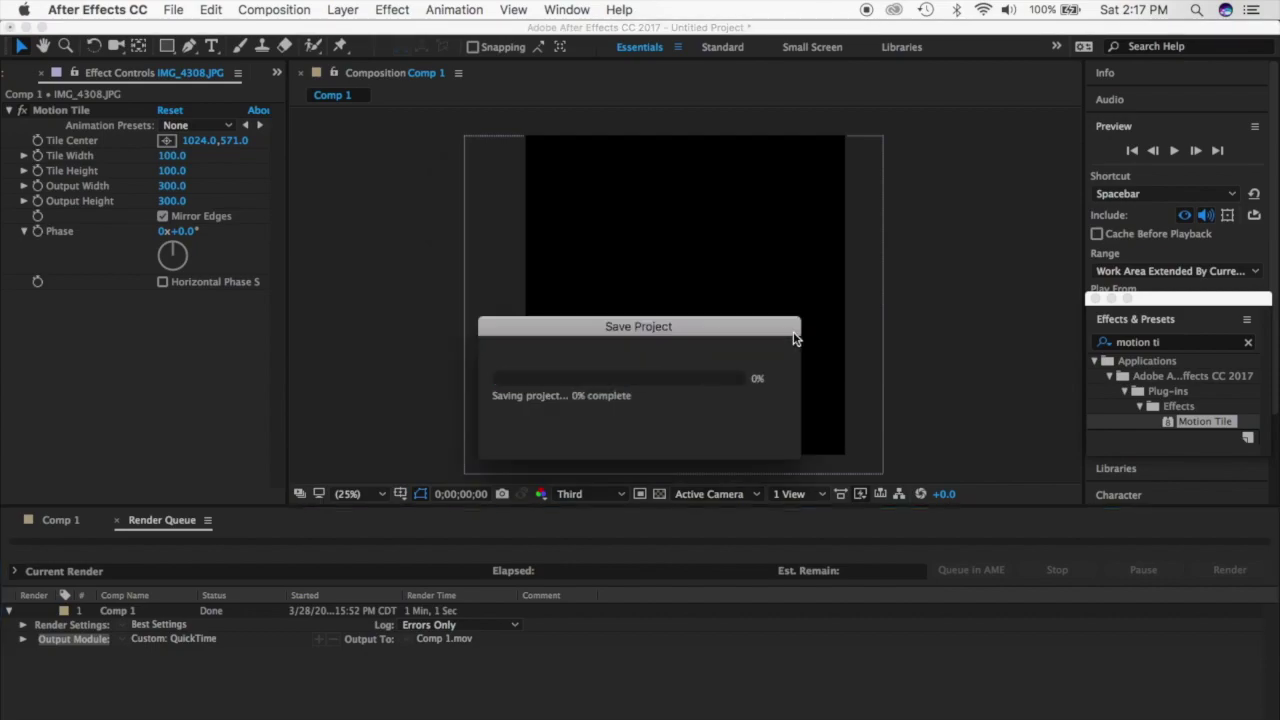
# - Minimize the open windows, preview the rendered Comp 1.mov from the desktop and return to After Effects
pyautogui.click(26, 28)
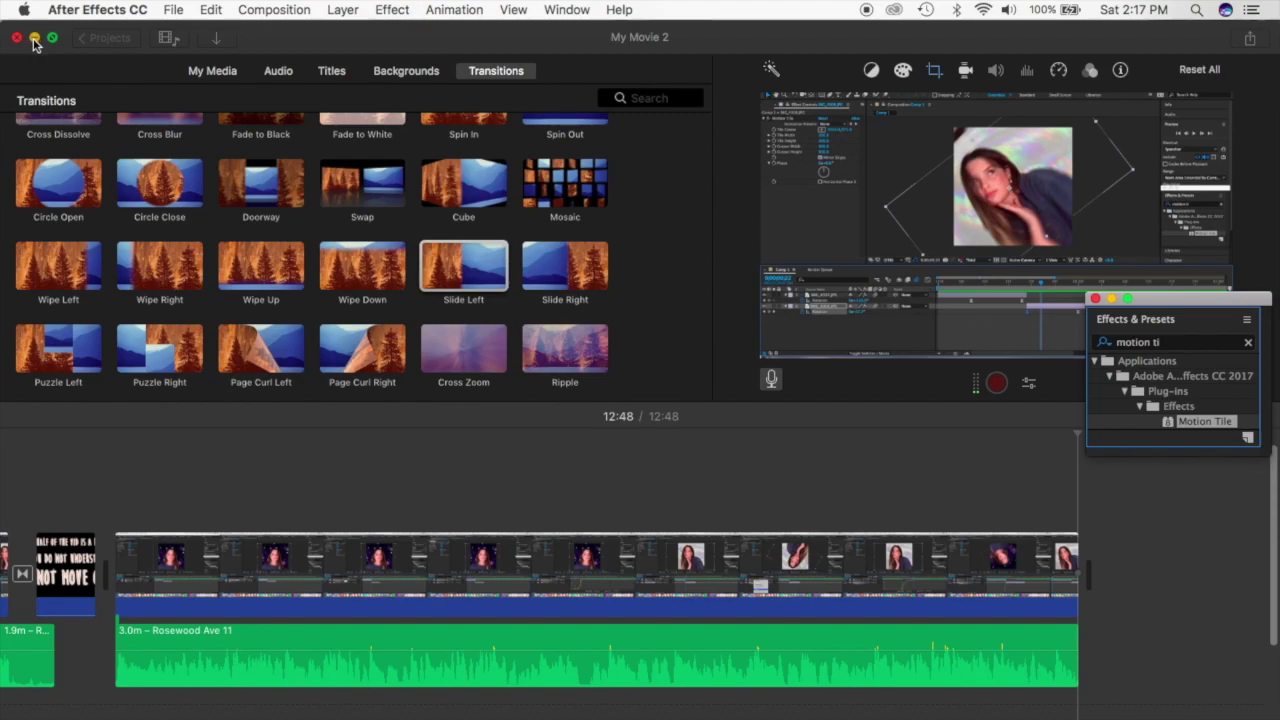
pyautogui.click(35, 40)
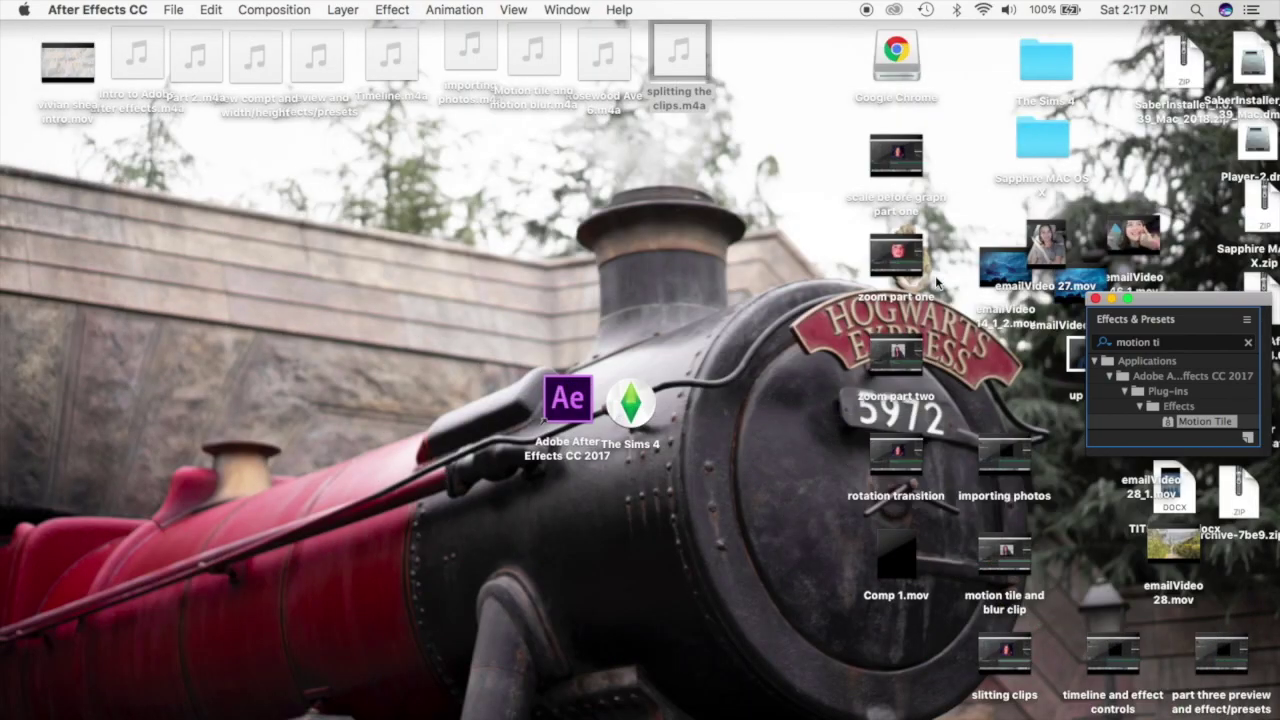
pyautogui.moveTo(909, 571); pyautogui.dragTo(341, 350)
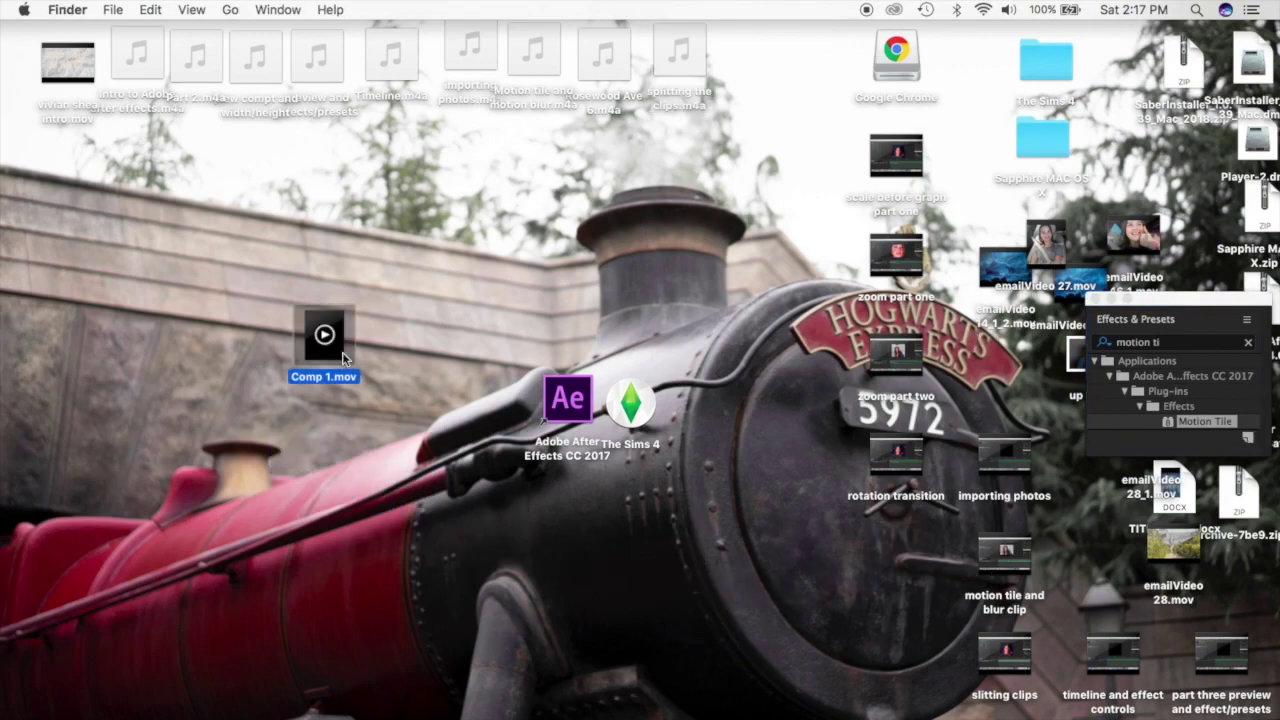
pyautogui.press('space')
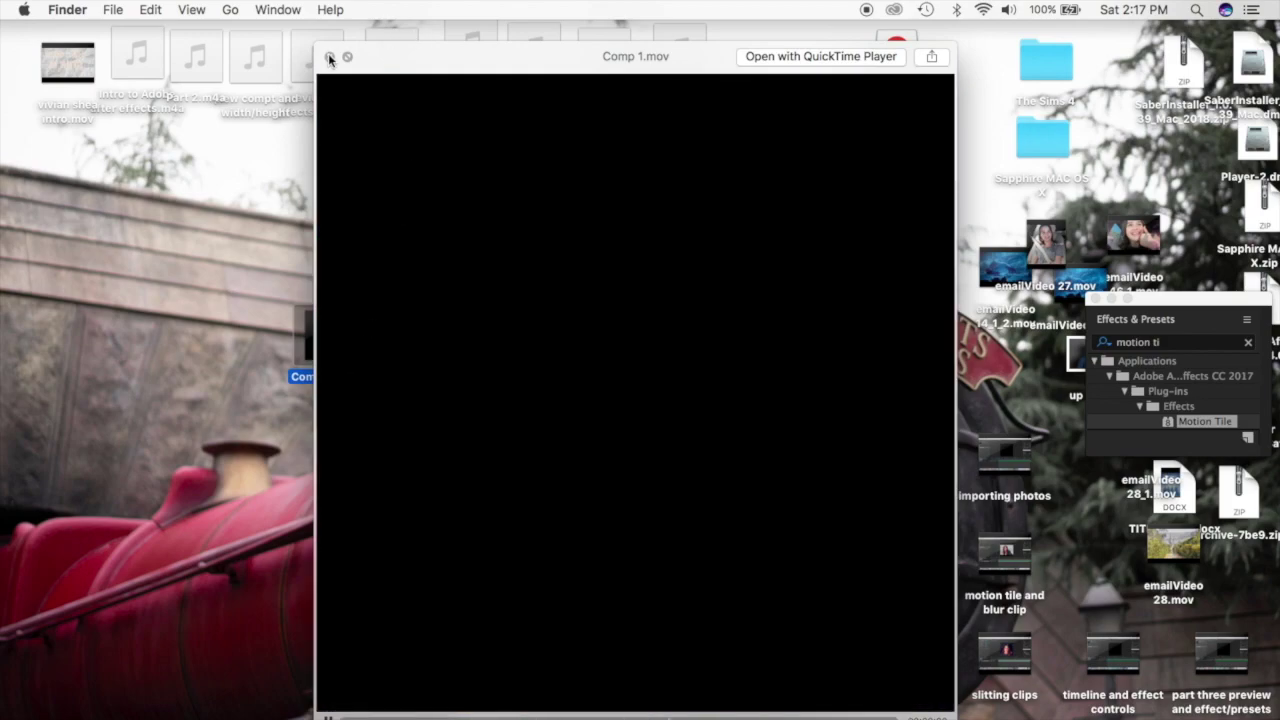
pyautogui.click(330, 58)
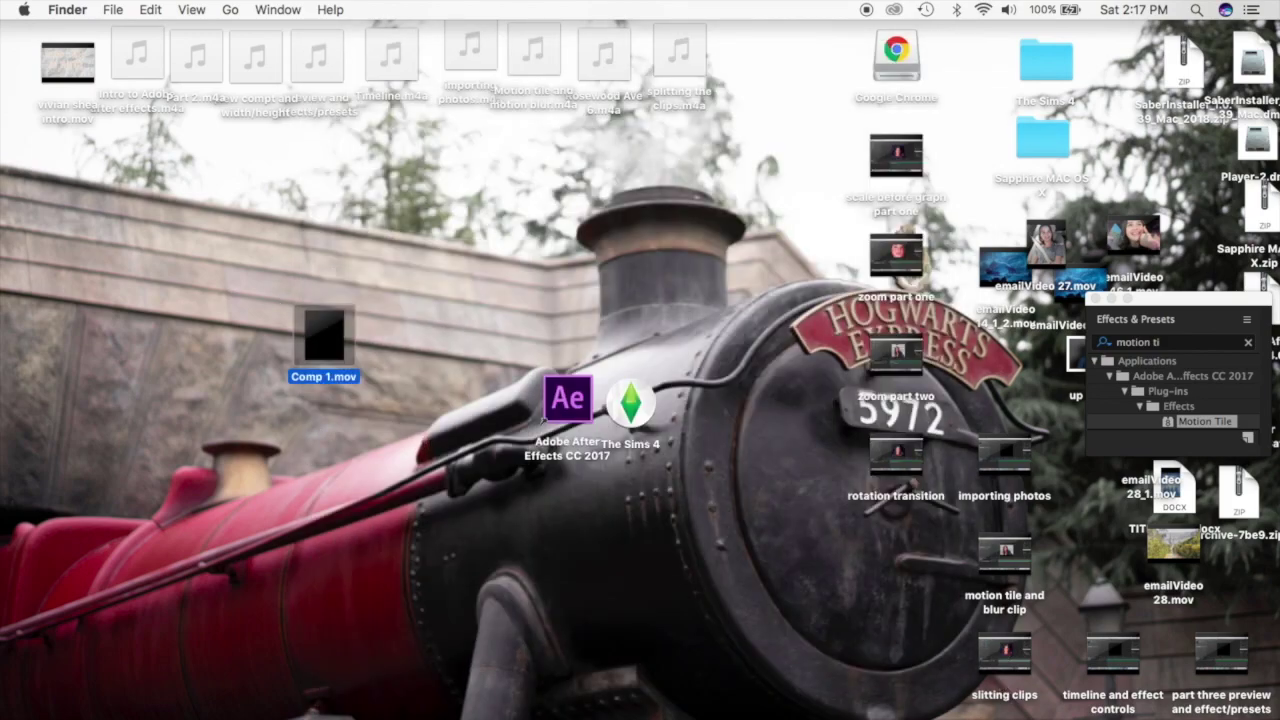
pyautogui.press('super+Tab')
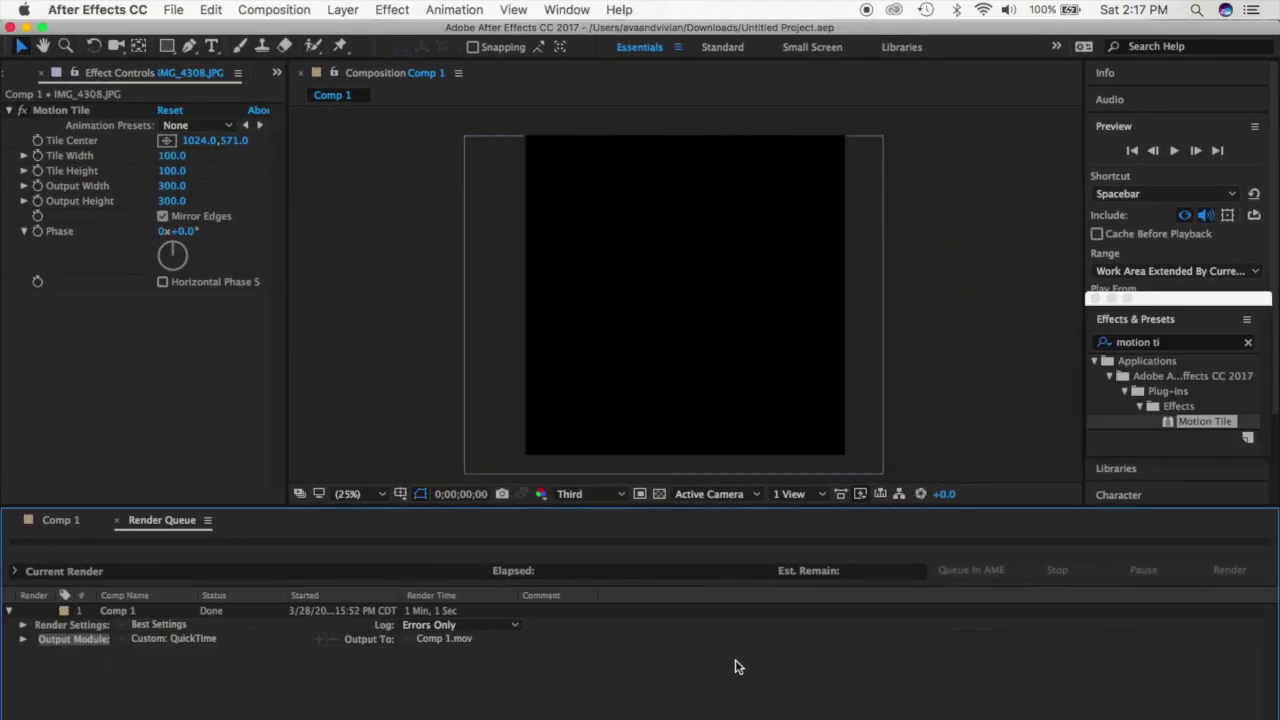